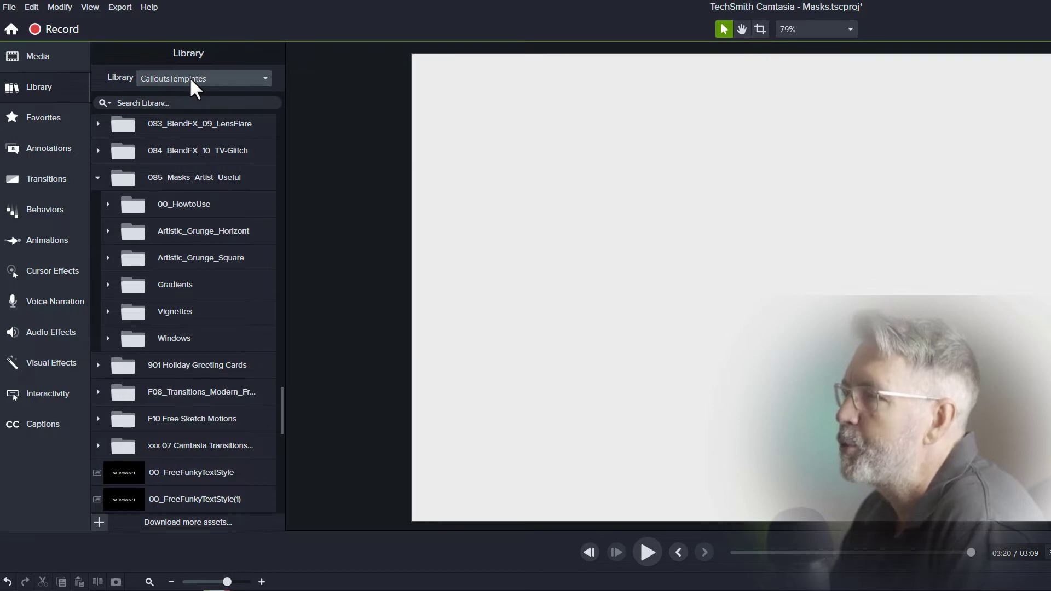
# Step: Browse the 085_Masks_Artist_Useful and 00_HowtoUse folders in the Library
pyautogui.click(183, 176)
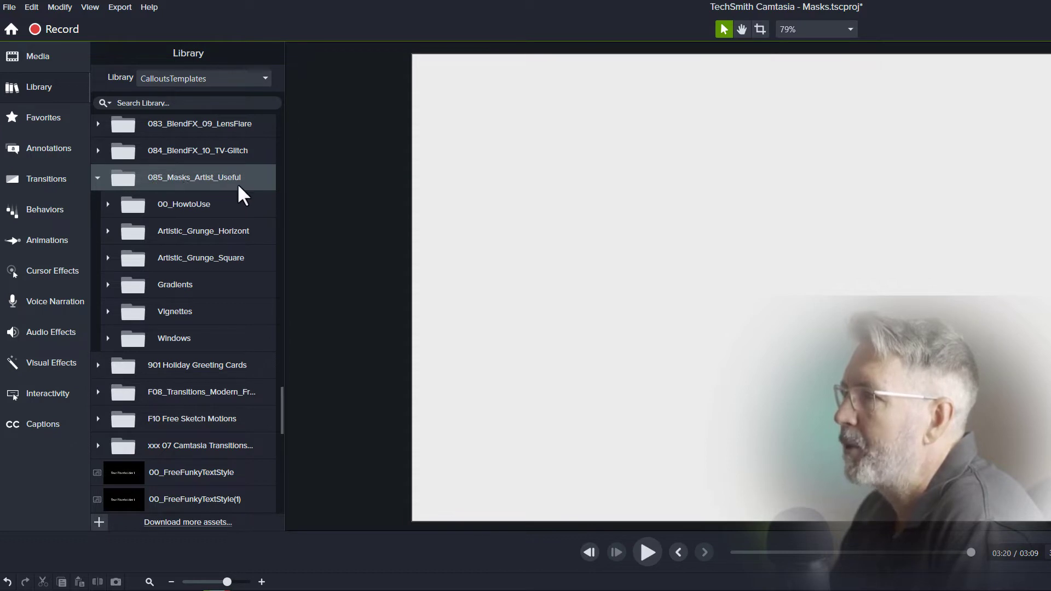
pyautogui.click(162, 231)
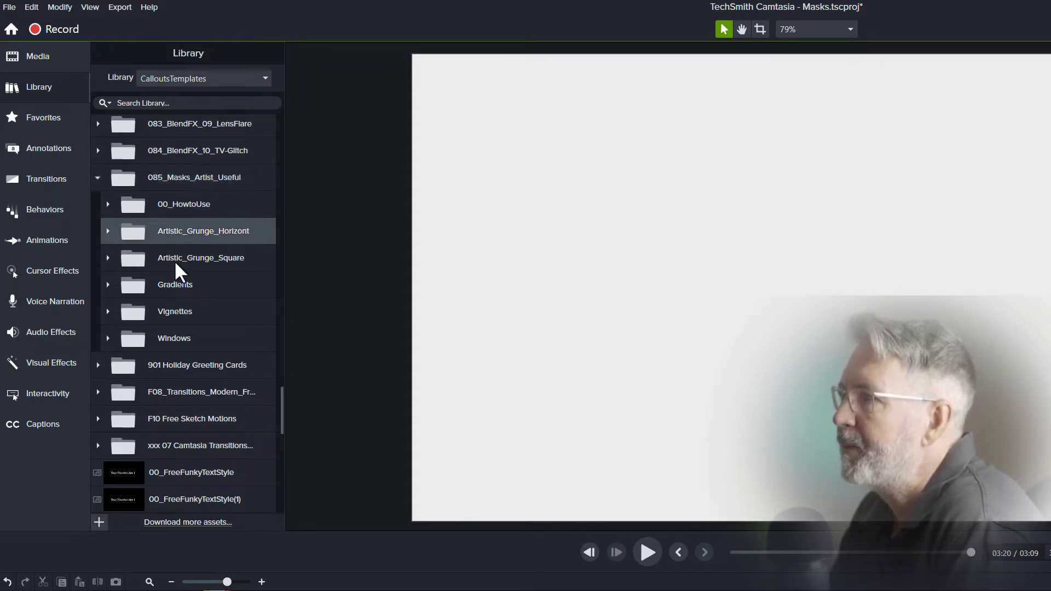
pyautogui.click(173, 259)
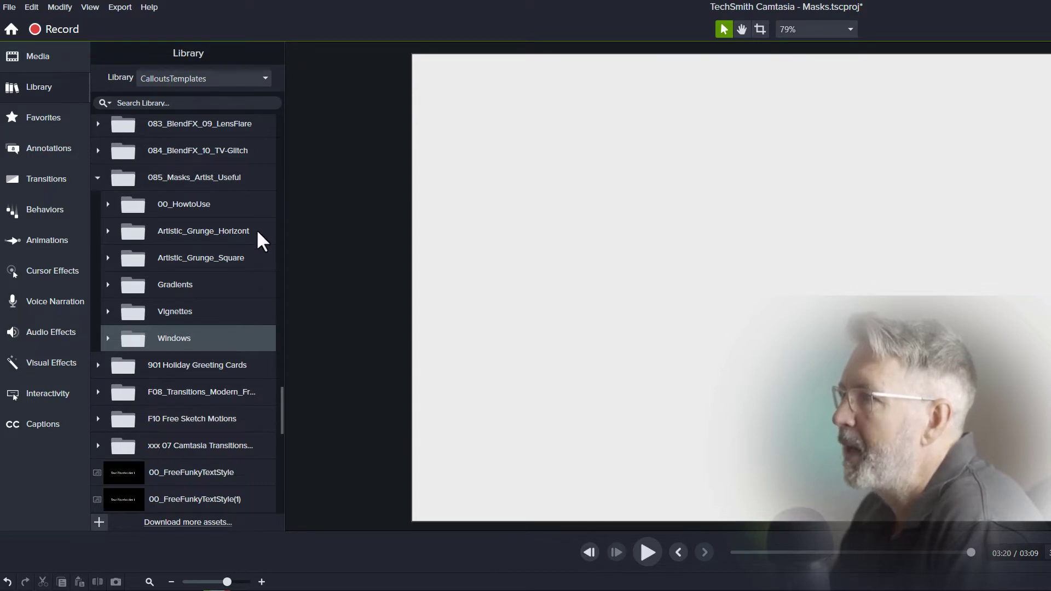
pyautogui.click(215, 286)
pyautogui.click(229, 311)
pyautogui.click(219, 338)
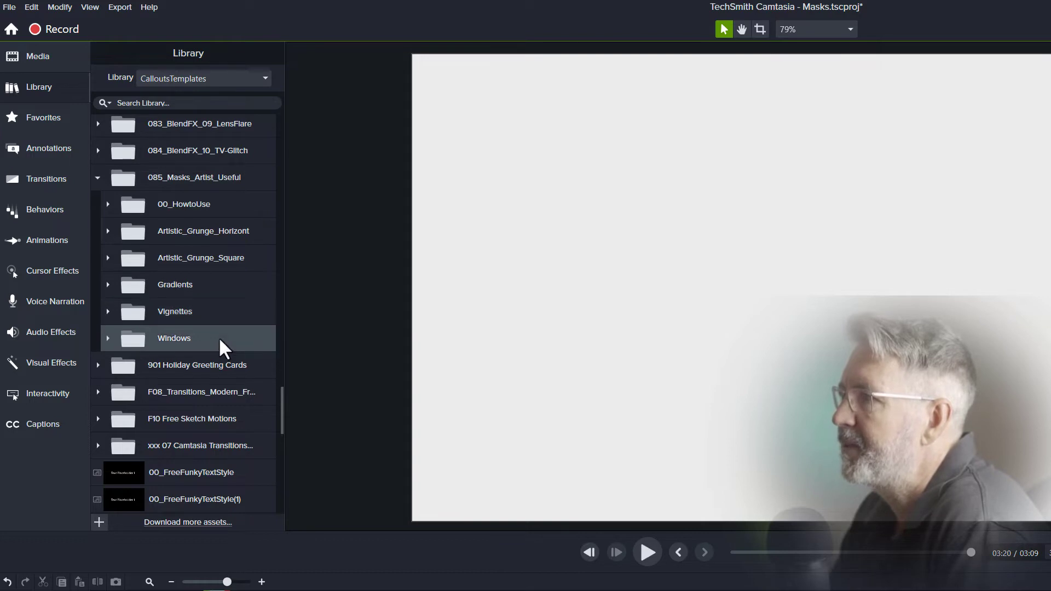
pyautogui.click(211, 202)
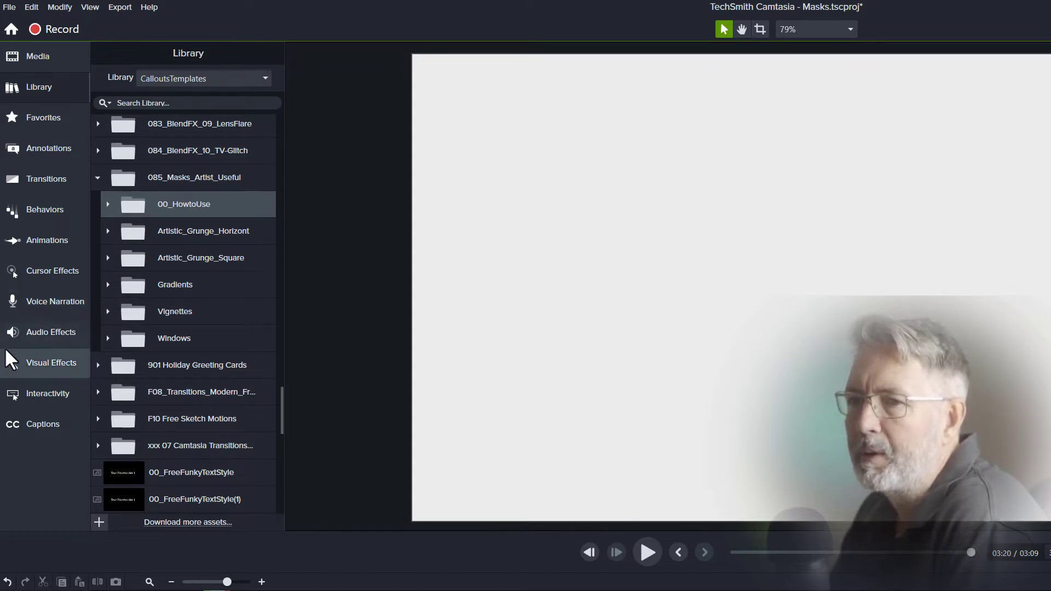
pyautogui.click(205, 229)
pyautogui.click(207, 258)
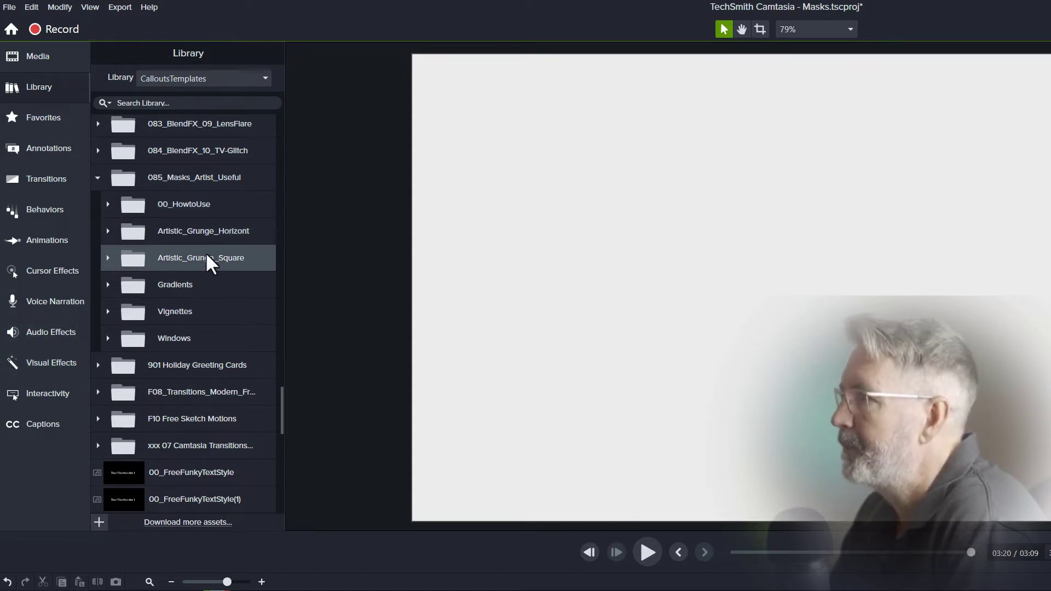
# Step: Expand Artistic_Grunge_Horizont and Artistic_Grunge_Square and select their BrushGrunge01 images
pyautogui.click(108, 231)
pyautogui.scroll(-1, 220, 272)
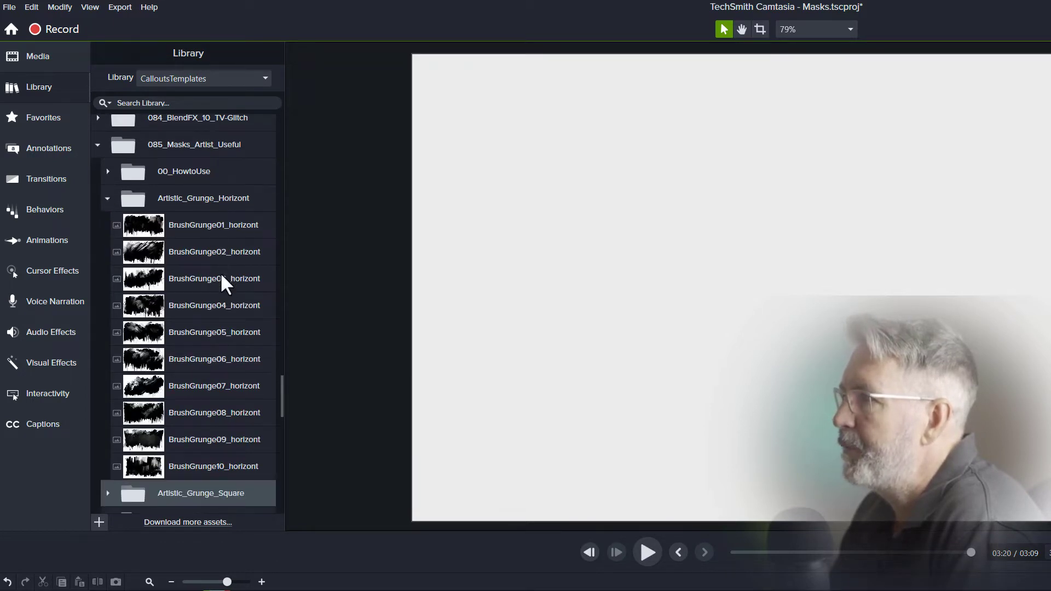
pyautogui.scroll(-2, 189, 332)
pyautogui.scroll(-1, 164, 370)
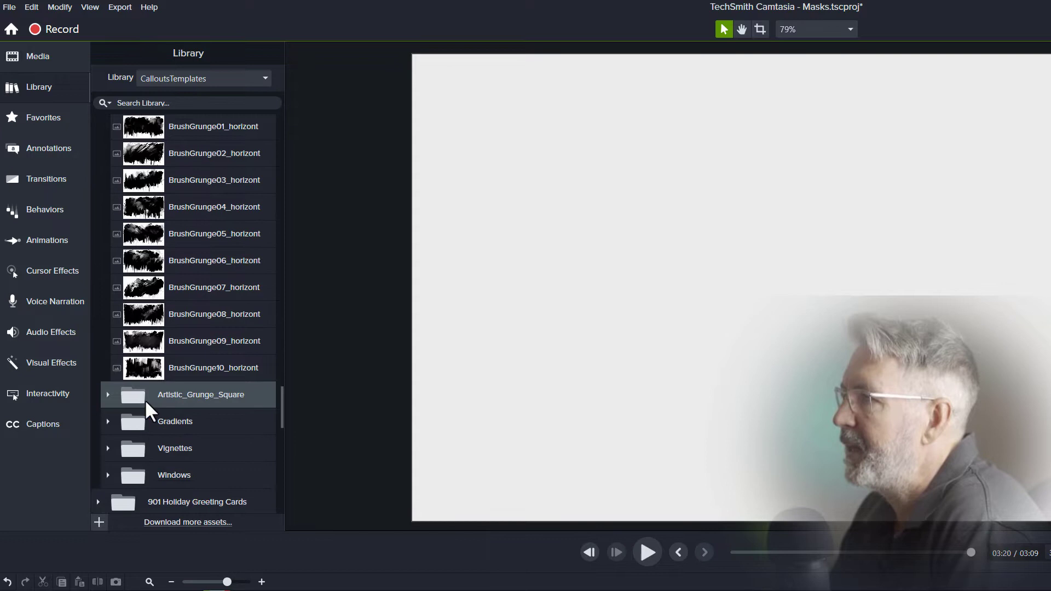
pyautogui.click(107, 395)
pyautogui.scroll(-3, 186, 350)
pyautogui.scroll(-2, 186, 350)
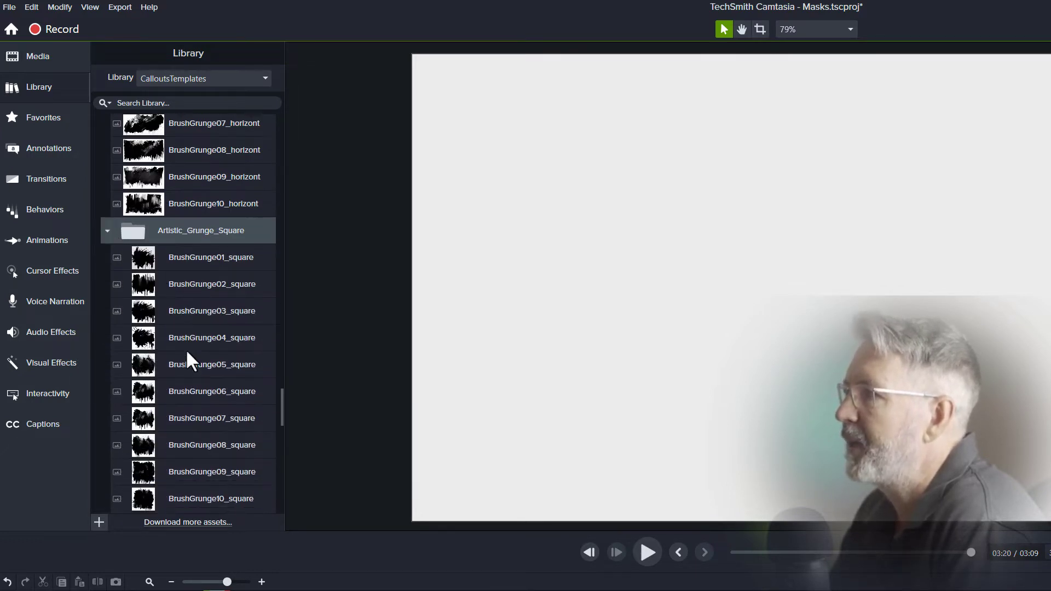
pyautogui.scroll(4, 187, 353)
pyautogui.scroll(3, 200, 239)
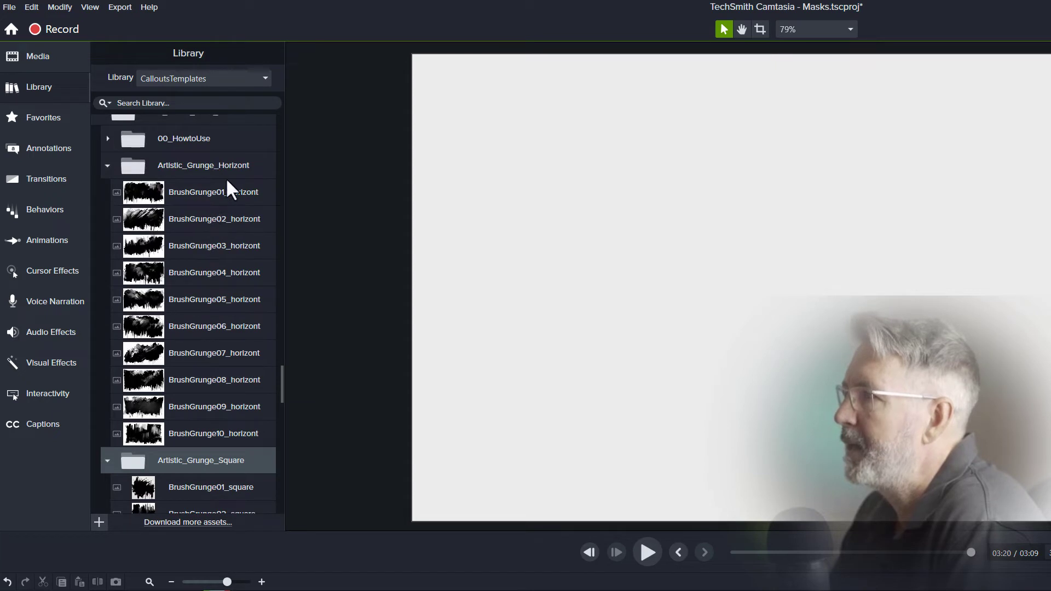
pyautogui.click(219, 198)
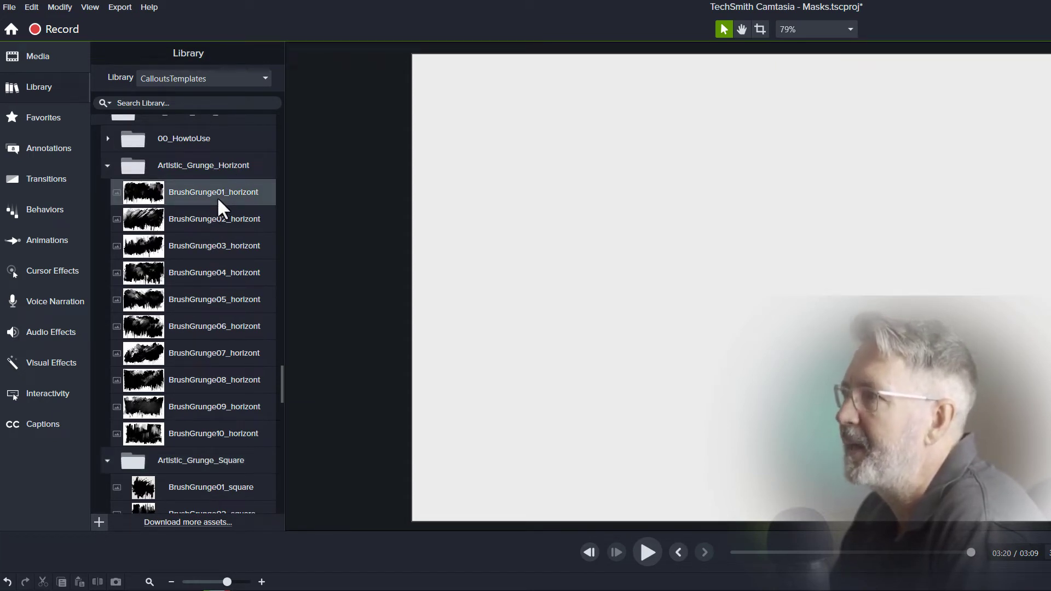
pyautogui.moveTo(177, 190); pyautogui.dragTo(198, 187)
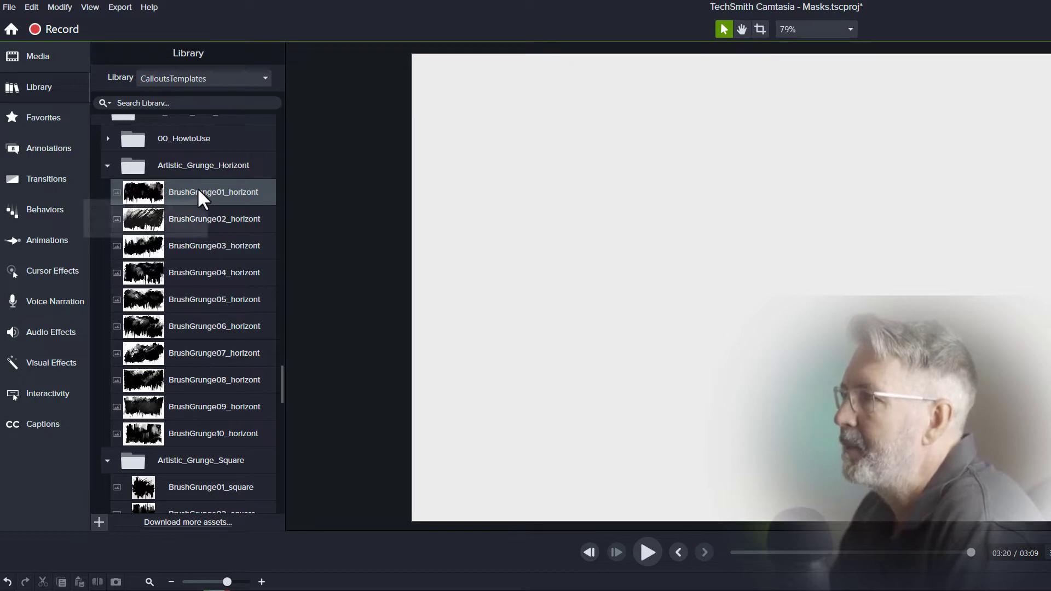
pyautogui.scroll(-2, 192, 247)
pyautogui.scroll(-1, 181, 345)
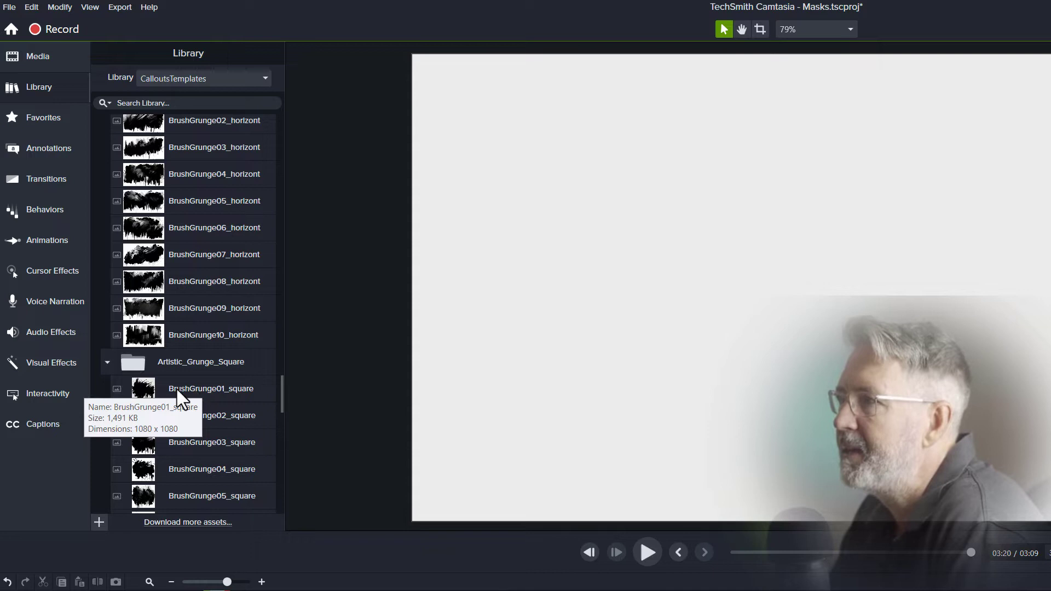
pyautogui.click(174, 390)
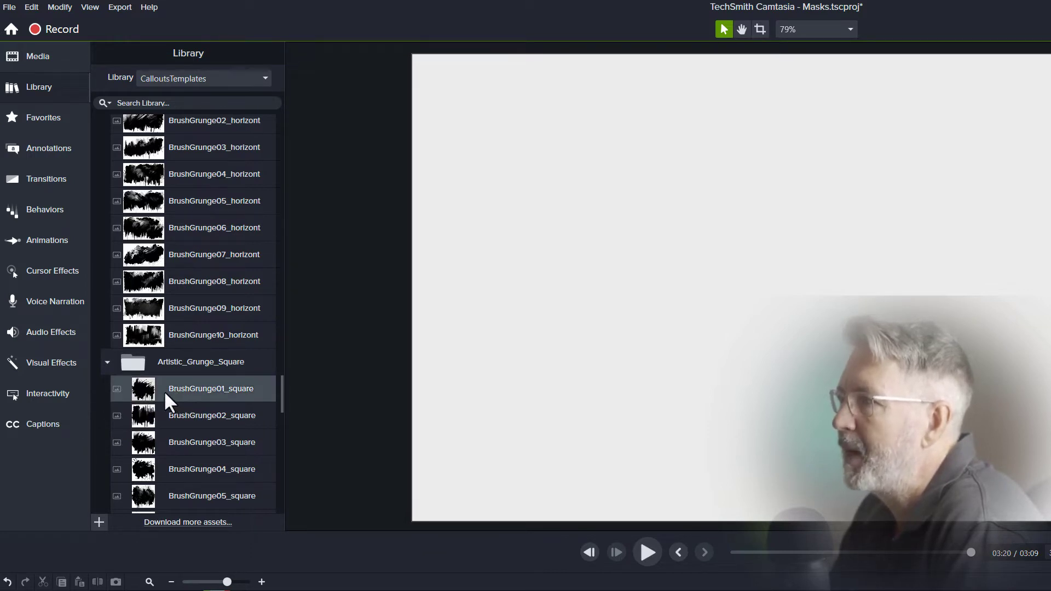
pyautogui.scroll(1, 164, 390)
pyautogui.scroll(2, 165, 391)
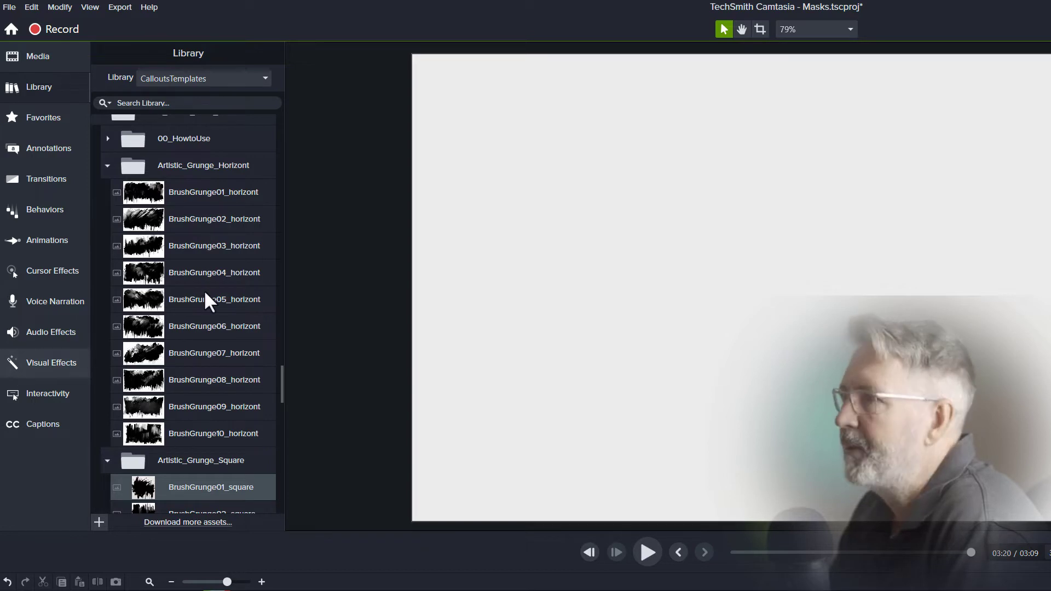
pyautogui.click(137, 196)
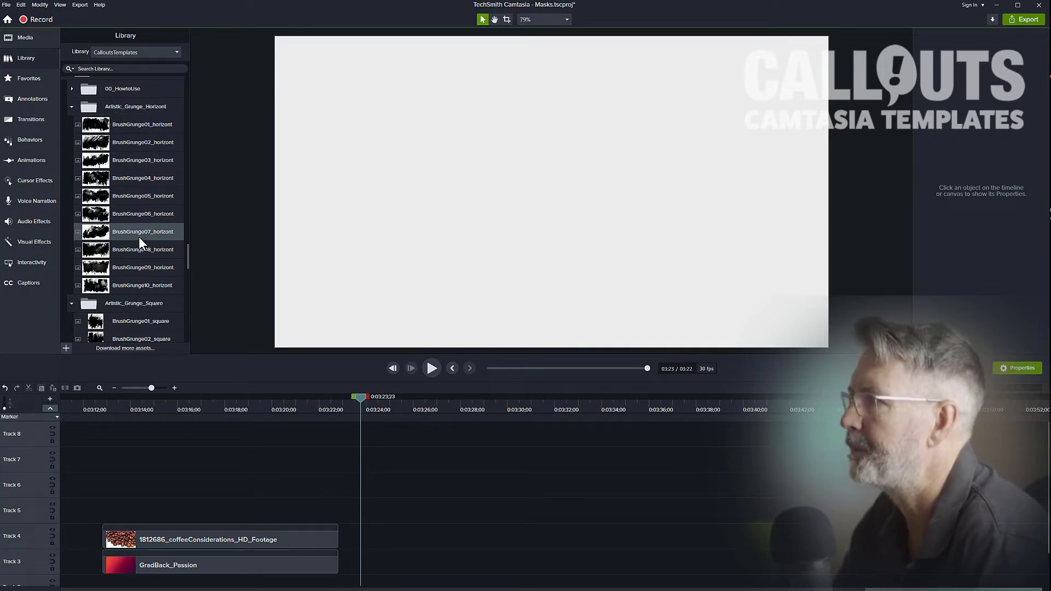
# Step: Drop BrushGrunge07_horizont onto Track 5 at the playhead
pyautogui.moveTo(130, 233); pyautogui.dragTo(370, 511)
pyautogui.click(402, 402)
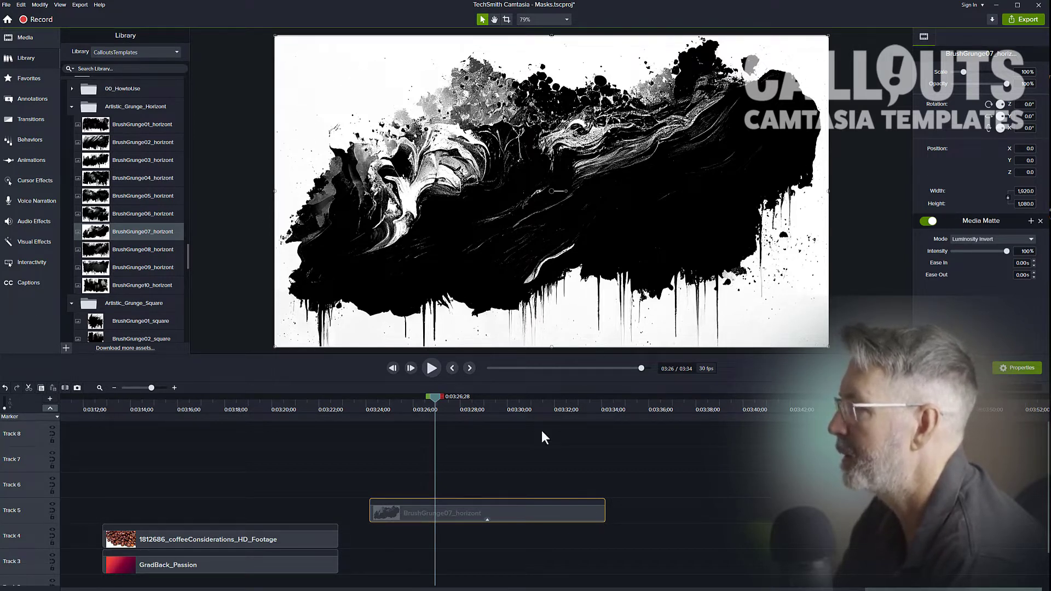
# Step: Move the coffee clip on Track 4 to line up with GradBack_Passion
pyautogui.click(198, 418)
pyautogui.click(176, 540)
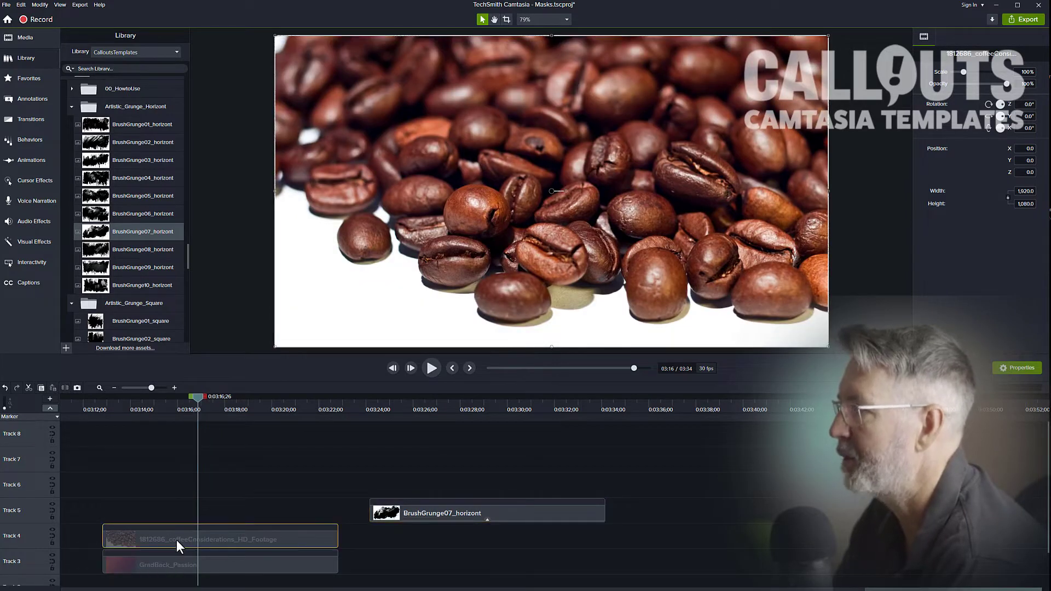
pyautogui.click(159, 566)
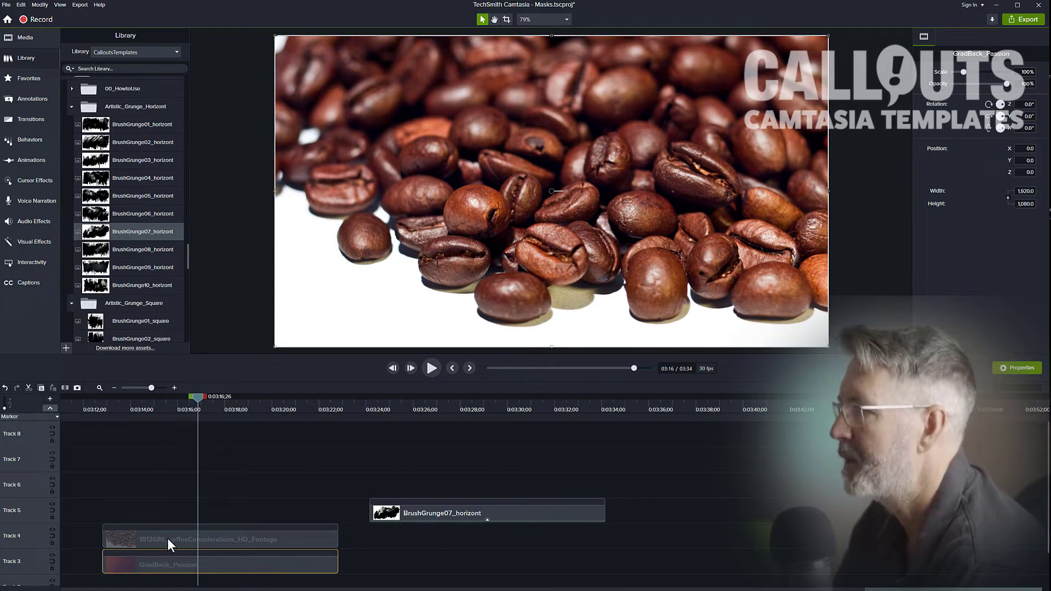
pyautogui.moveTo(168, 538)
pyautogui.mouseDown()
pyautogui.moveTo(140, 539)
pyautogui.moveTo(189, 542)
pyautogui.moveTo(40, 548)
pyautogui.moveTo(159, 544)
pyautogui.moveTo(298, 513)
pyautogui.moveTo(298, 470)
pyautogui.moveTo(237, 418)
pyautogui.moveTo(224, 449)
pyautogui.moveTo(234, 450)
pyautogui.mouseUp()
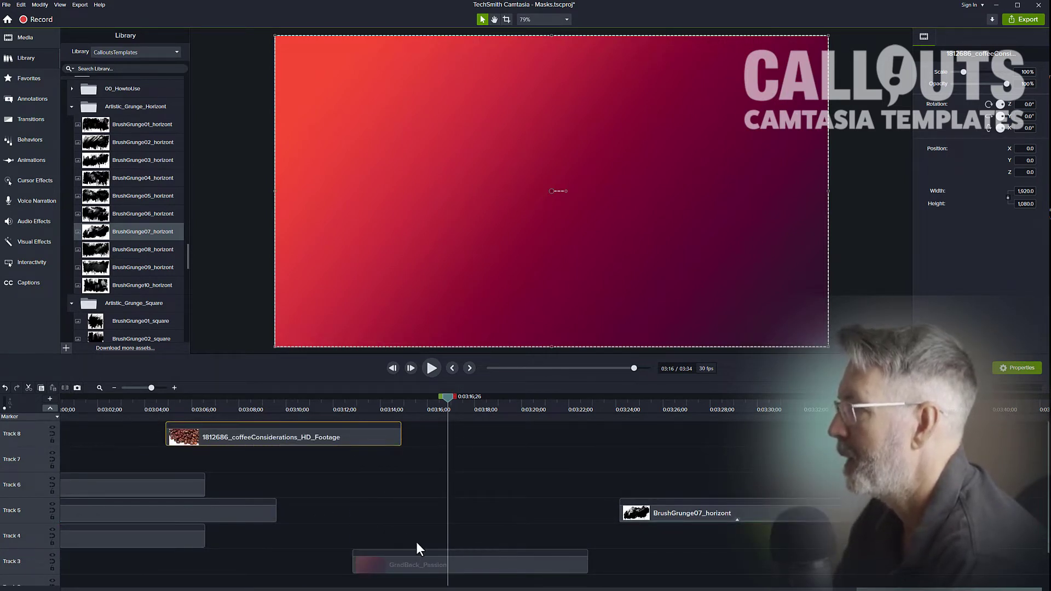
pyautogui.moveTo(450, 419); pyautogui.dragTo(437, 404)
pyautogui.moveTo(353, 435); pyautogui.dragTo(538, 541)
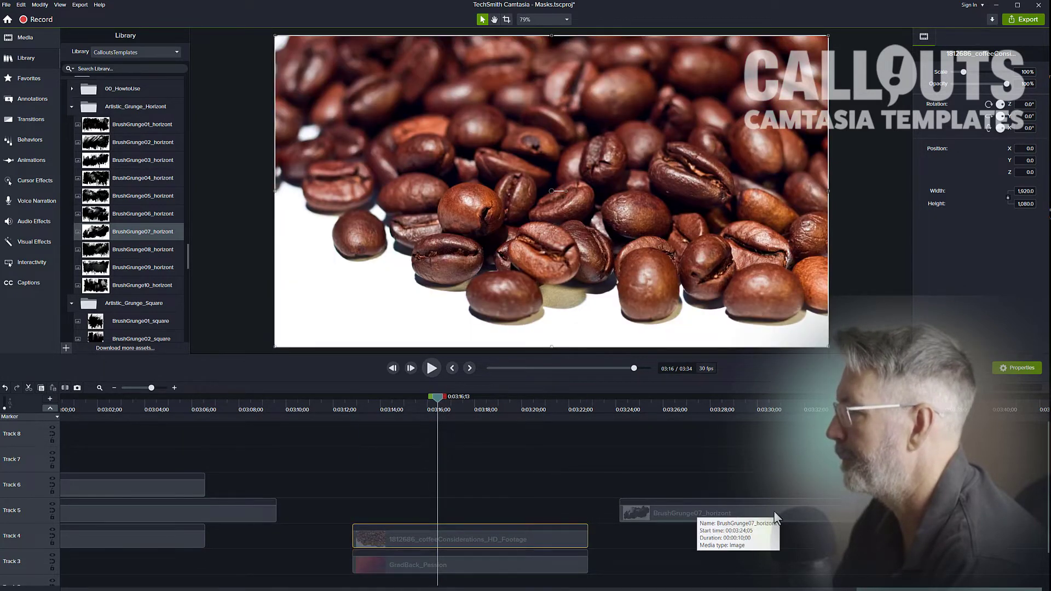
# Step: Align the BrushGrunge07 matte with the coffee clip and play the masked composite
pyautogui.click(774, 511)
pyautogui.moveTo(790, 516); pyautogui.dragTo(523, 518)
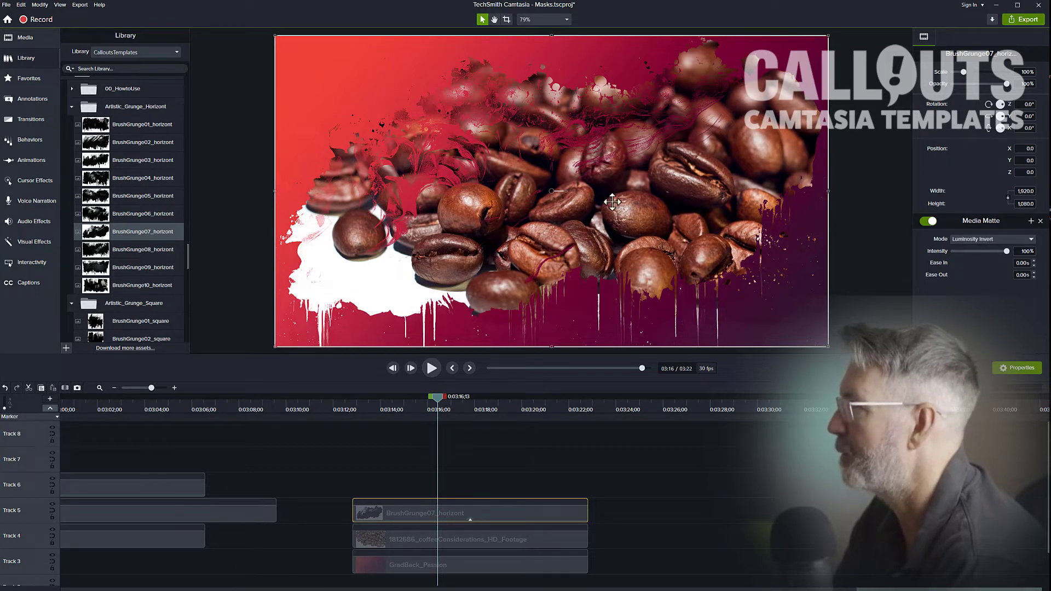
pyautogui.click(412, 546)
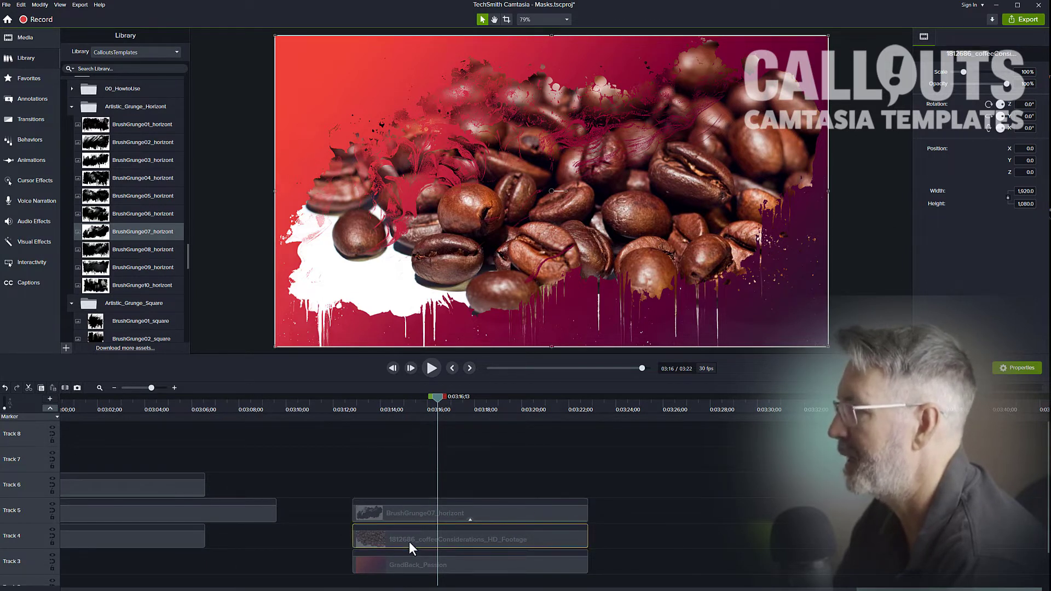
pyautogui.click(413, 575)
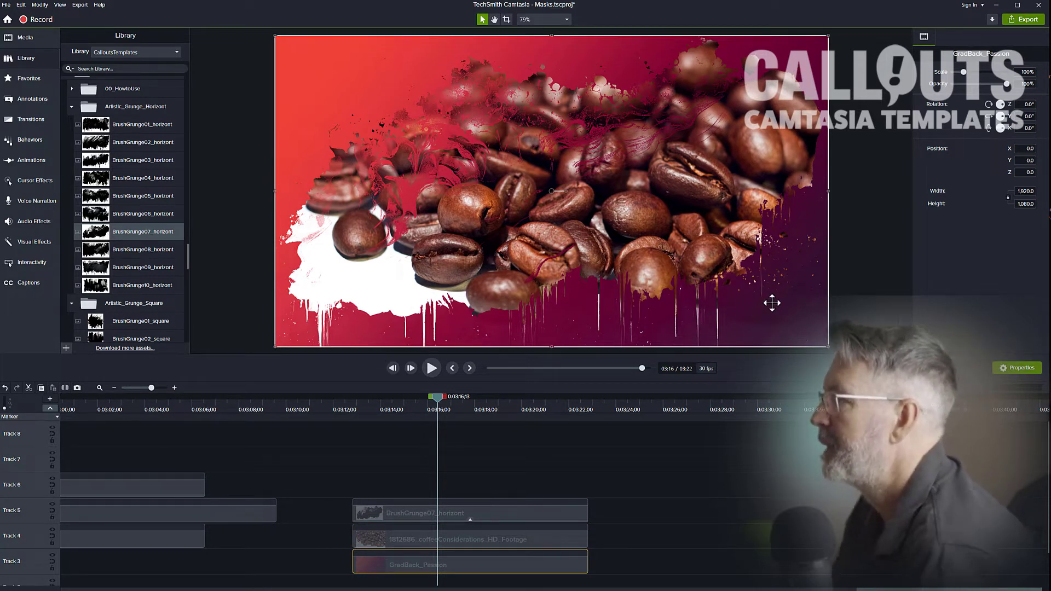
pyautogui.click(431, 368)
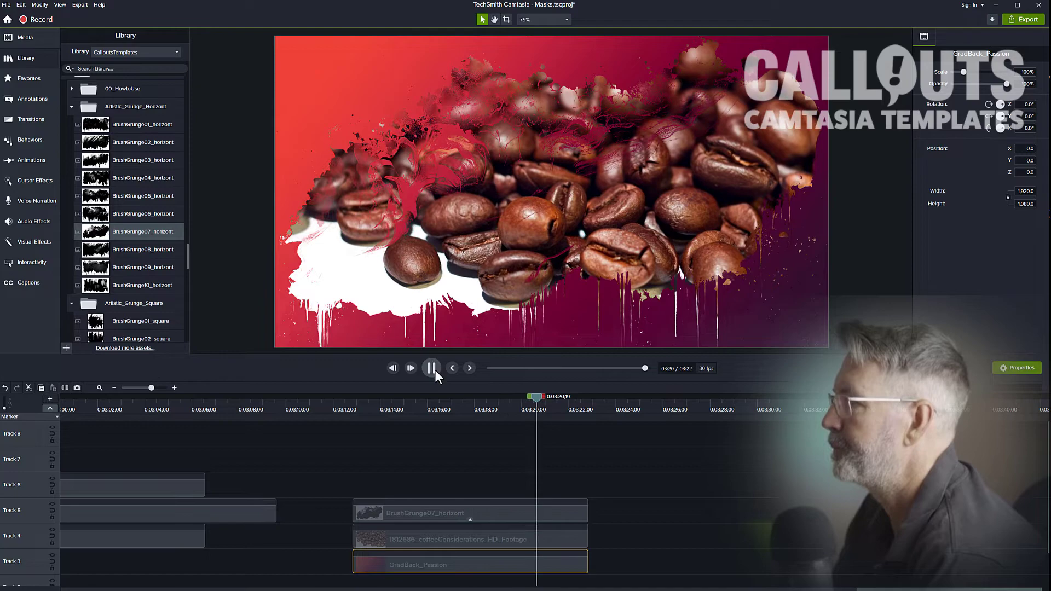
# Step: Stop playback, rewind to about 3:16, and preview another grunge mask image
pyautogui.click(432, 368)
pyautogui.moveTo(545, 403); pyautogui.dragTo(444, 404)
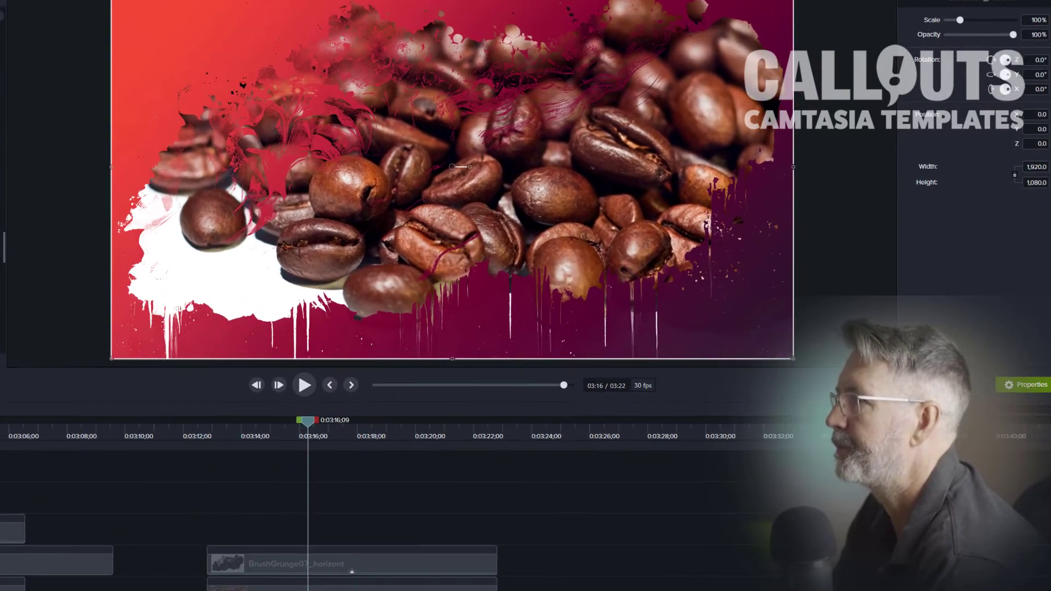
pyautogui.doubleClick(352, 566)
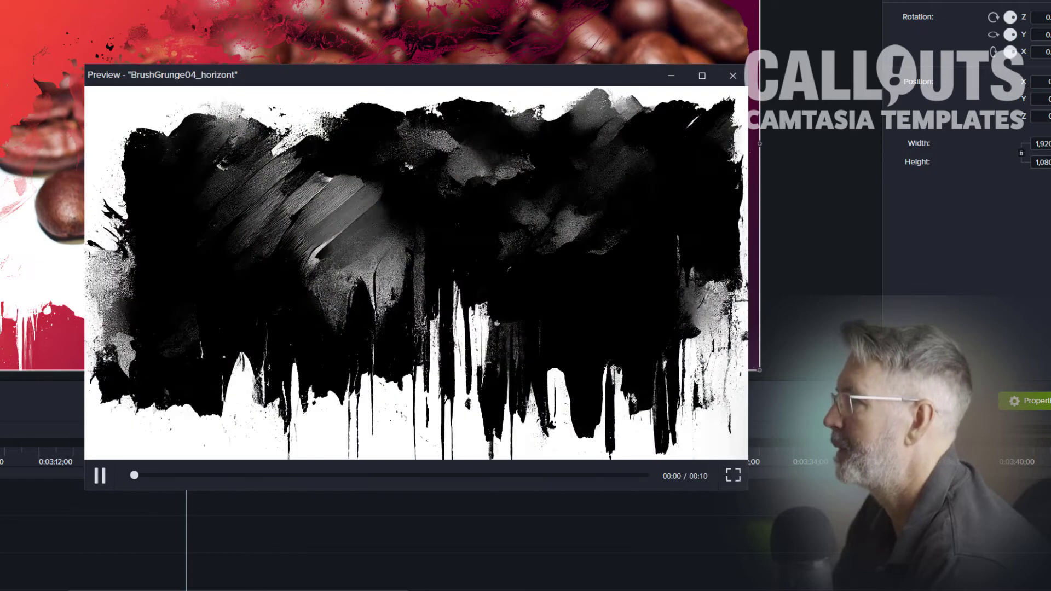
pyautogui.click(733, 76)
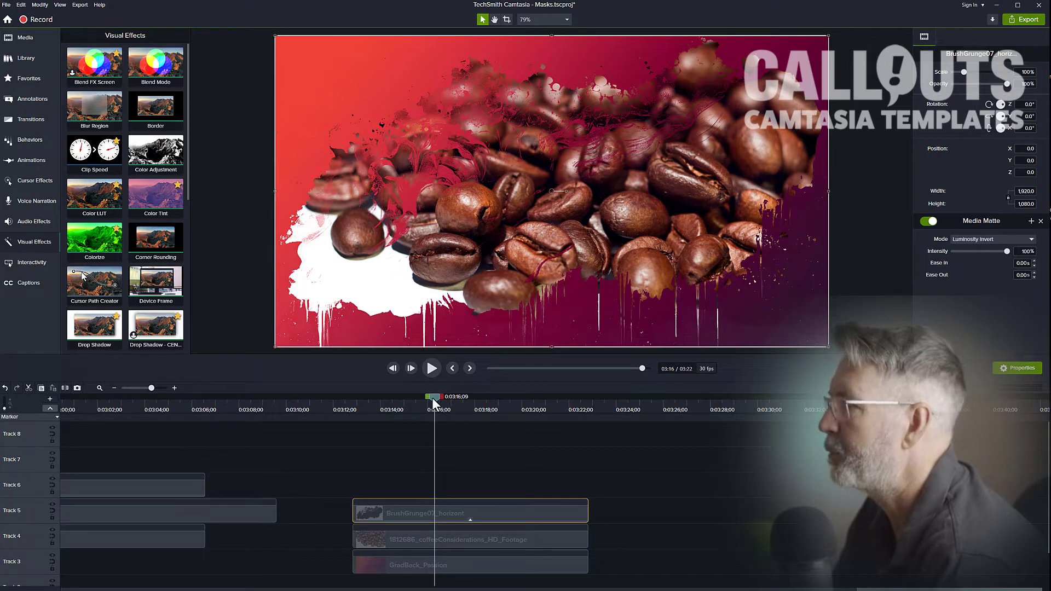
# Step: Switch the Media Matte mode to plain Luminosity and compare nearby frames
pyautogui.moveTo(434, 397); pyautogui.dragTo(462, 411)
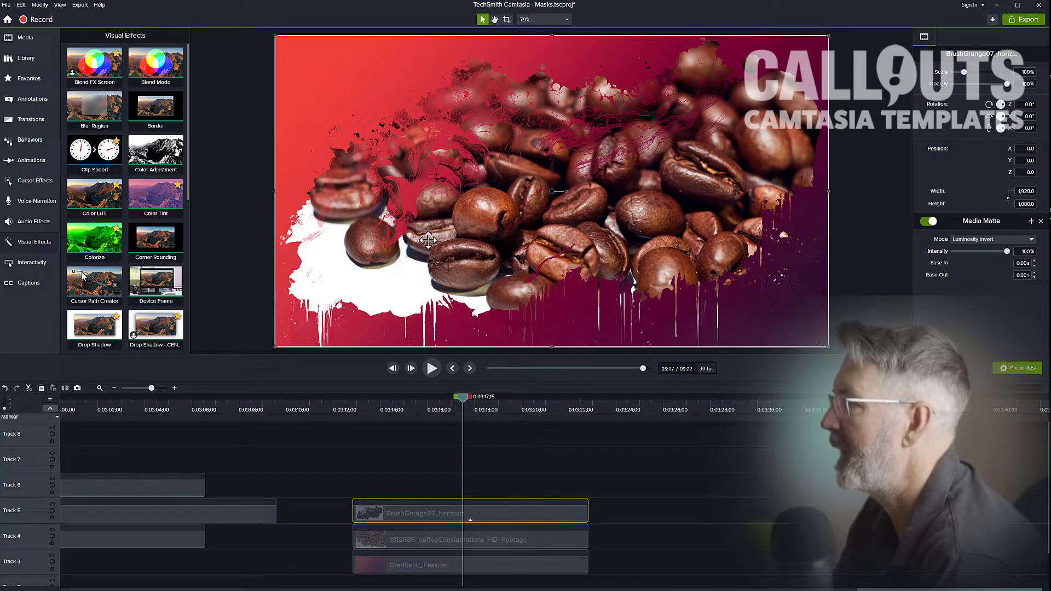
pyautogui.moveTo(439, 565)
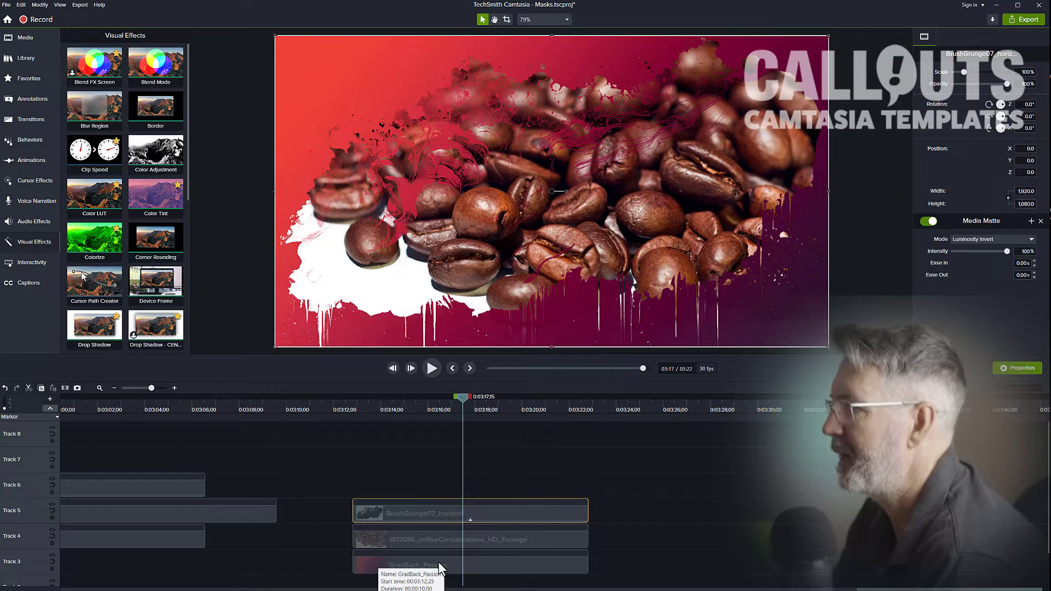
pyautogui.click(1022, 239)
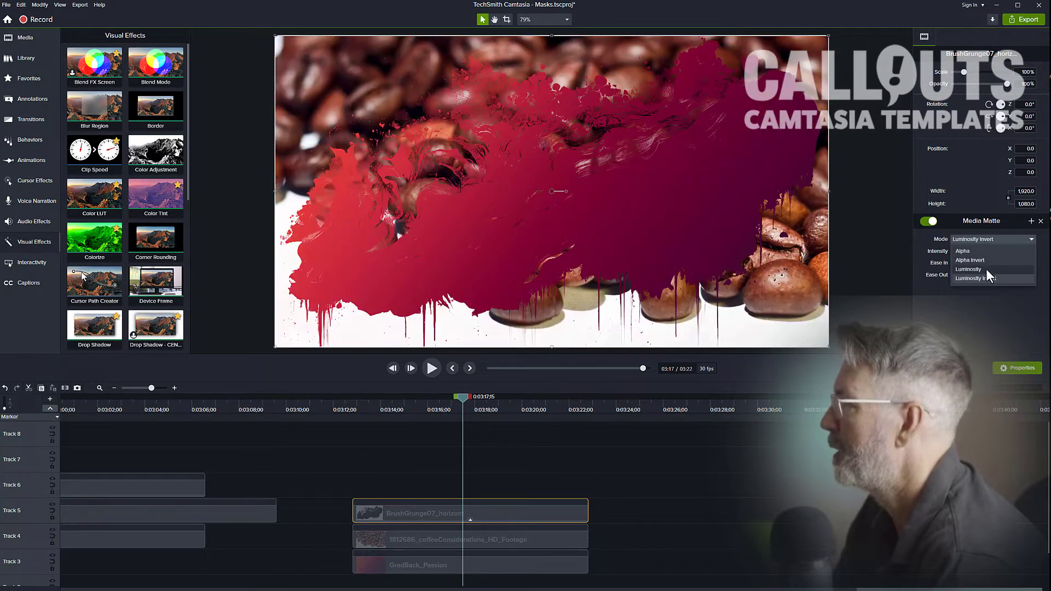
pyautogui.click(987, 269)
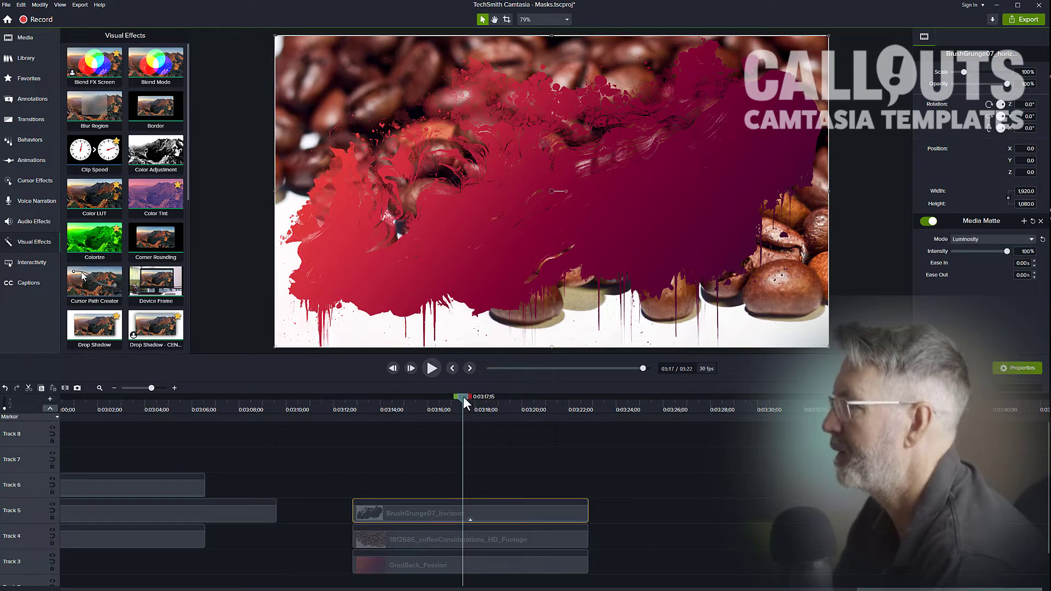
pyautogui.moveTo(464, 398)
pyautogui.mouseDown()
pyautogui.moveTo(411, 408)
pyautogui.moveTo(384, 444)
pyautogui.moveTo(456, 465)
pyautogui.mouseUp()
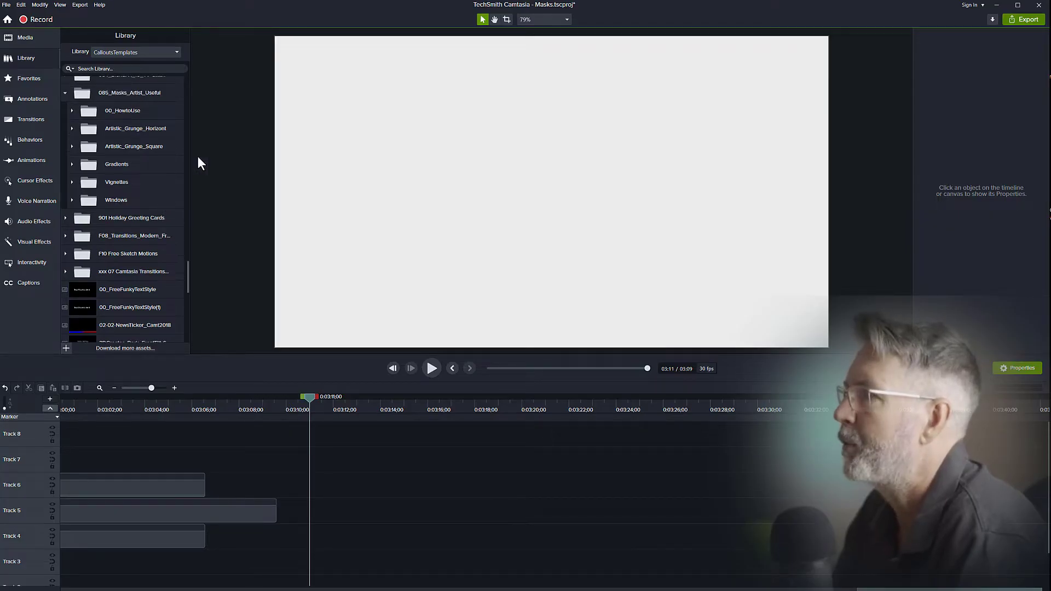
# Step: Expand the Gradients folder and preview the 45degrees, Reflect and Vertical gradient masks
pyautogui.click(115, 164)
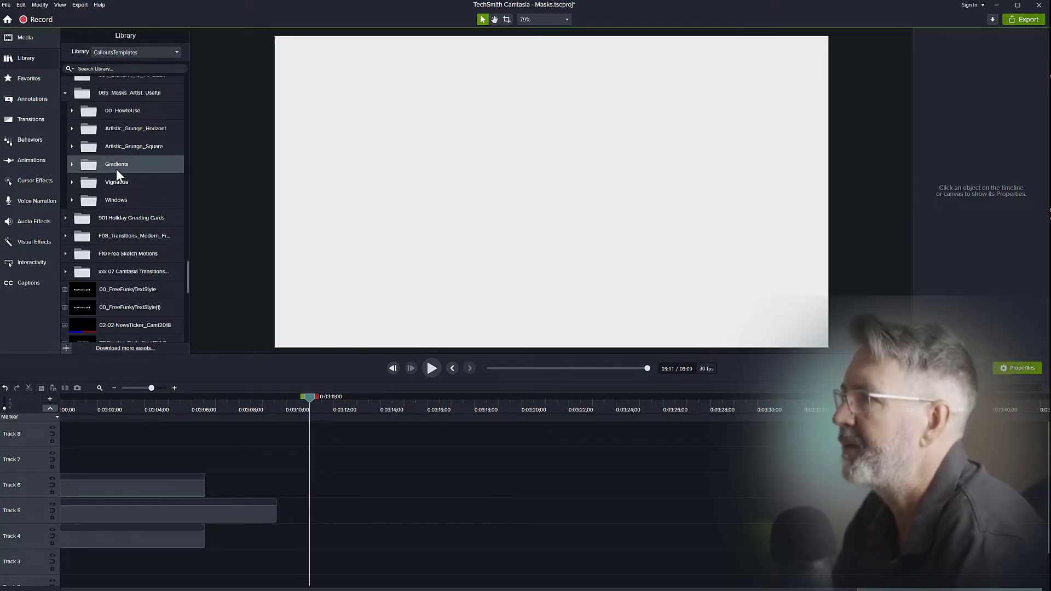
pyautogui.click(72, 164)
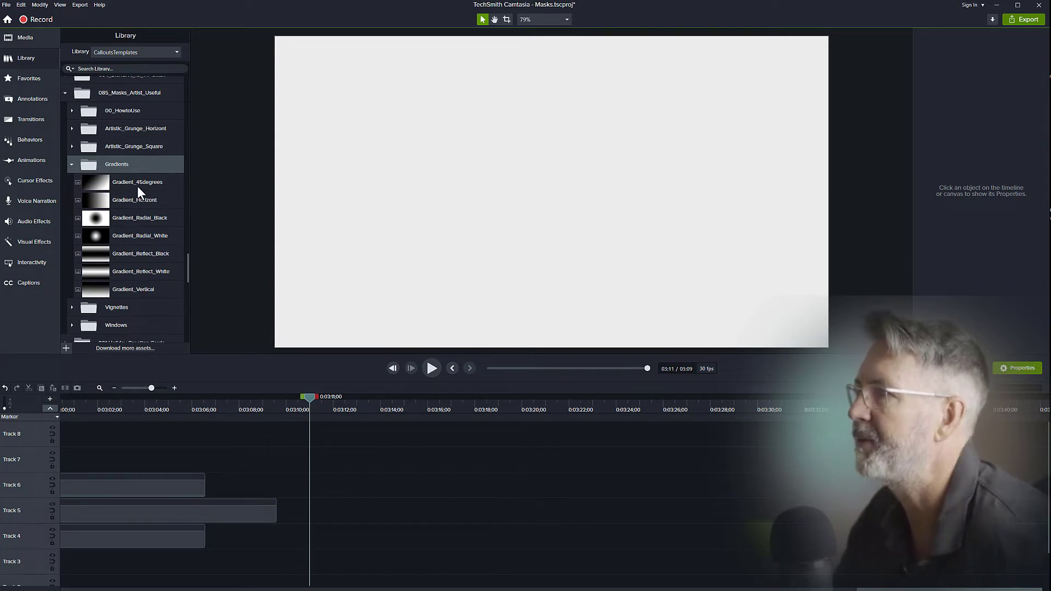
pyautogui.doubleClick(101, 180)
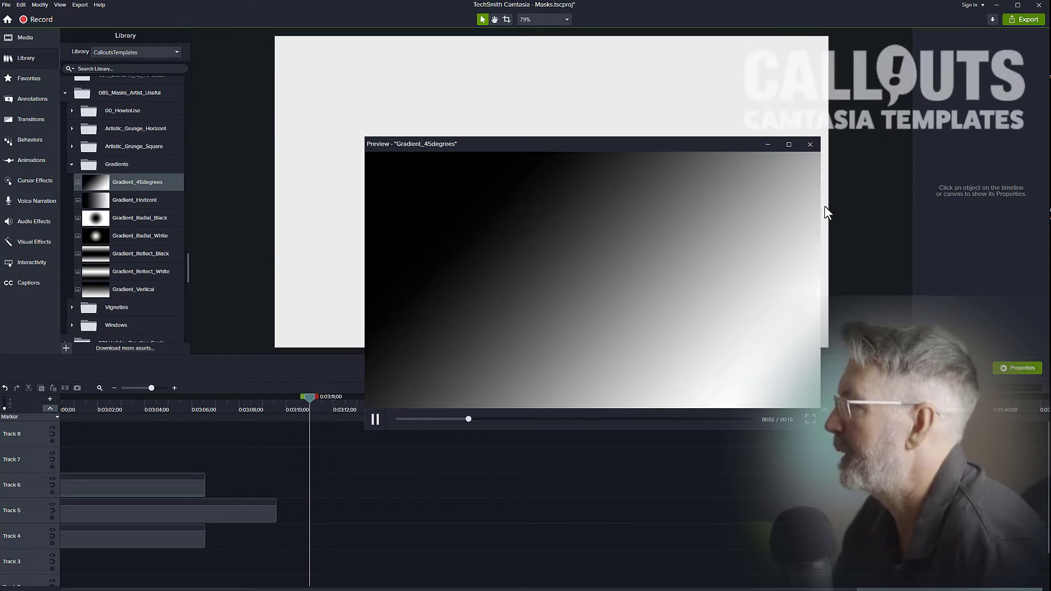
pyautogui.click(810, 145)
pyautogui.click(89, 199)
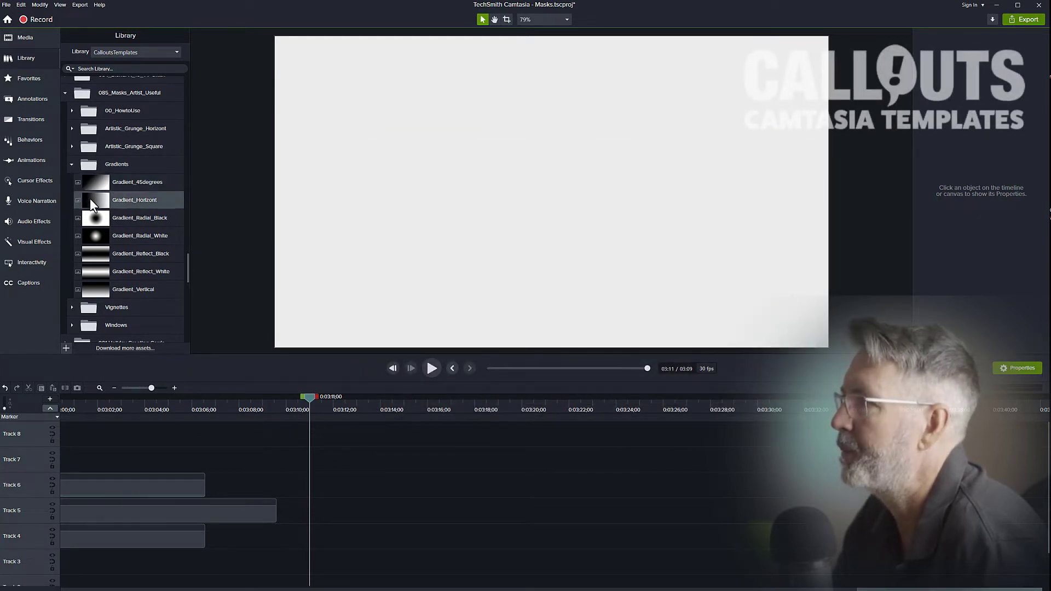
pyautogui.click(137, 218)
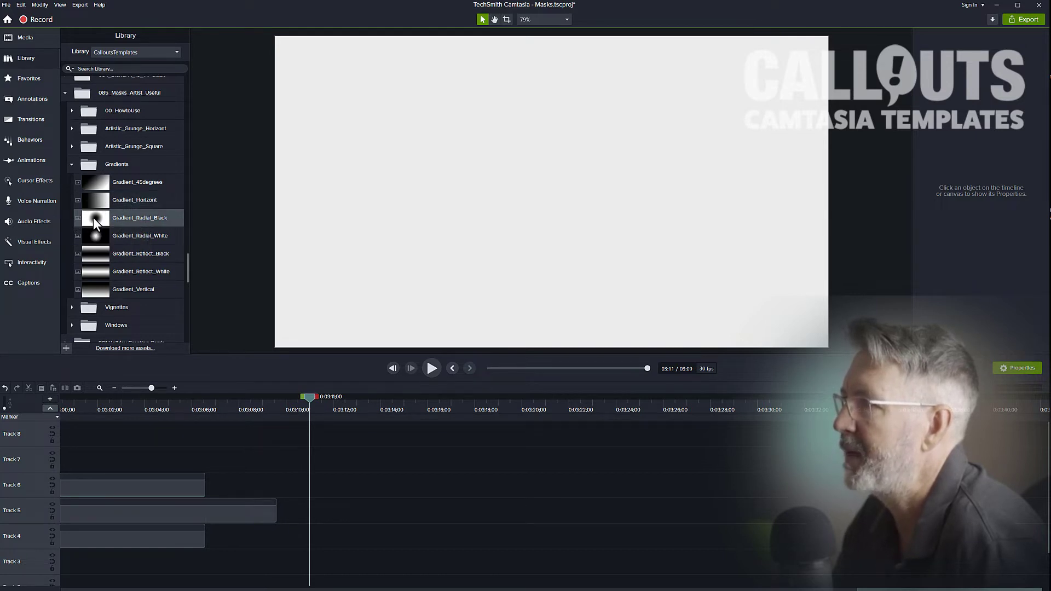
pyautogui.doubleClick(97, 256)
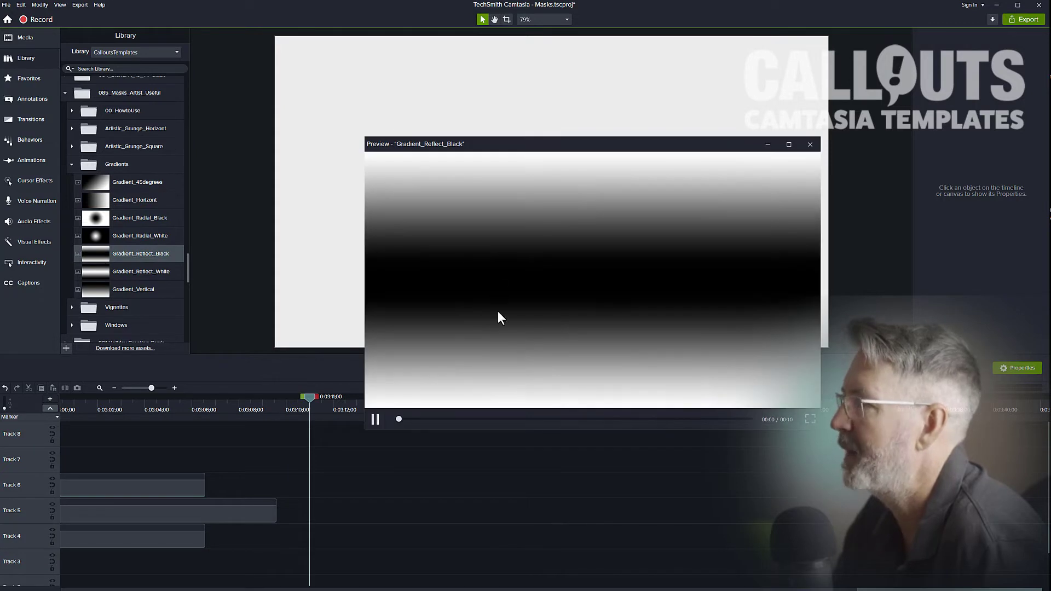
pyautogui.click(811, 146)
pyautogui.doubleClick(94, 270)
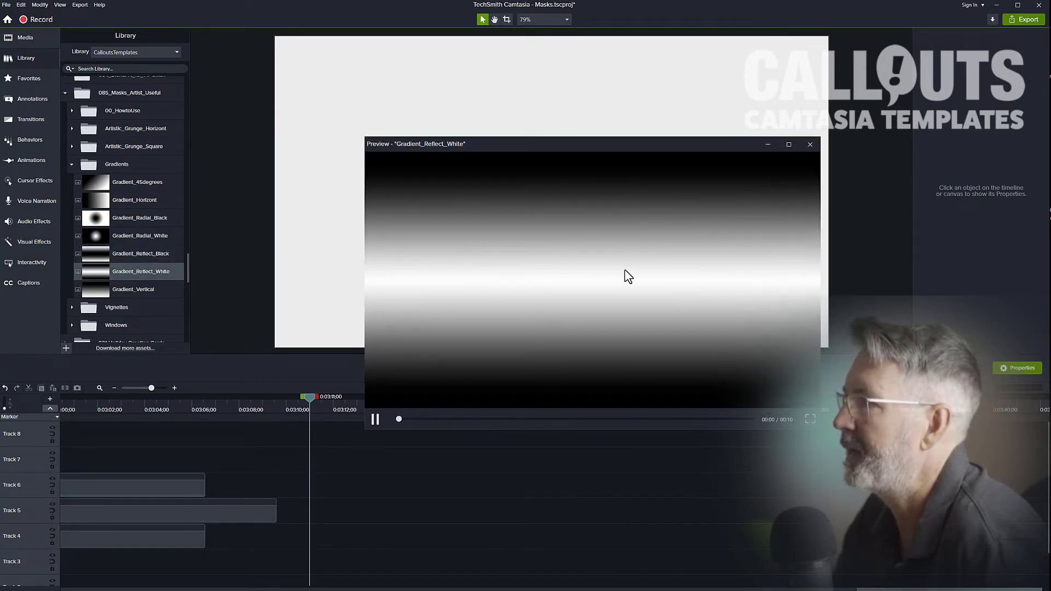
pyautogui.click(810, 144)
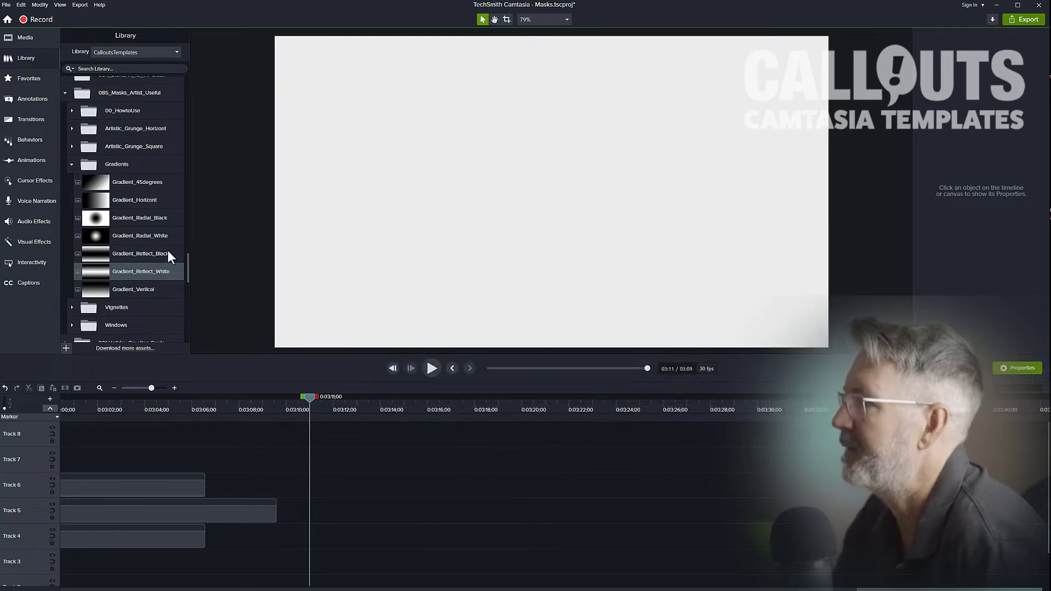
pyautogui.doubleClick(95, 295)
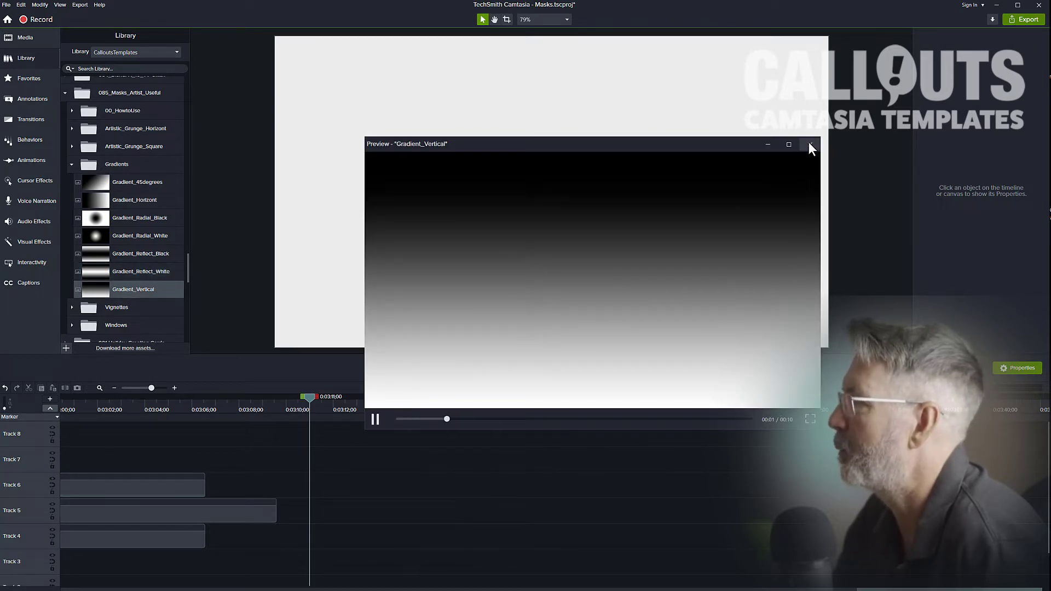
pyautogui.click(811, 145)
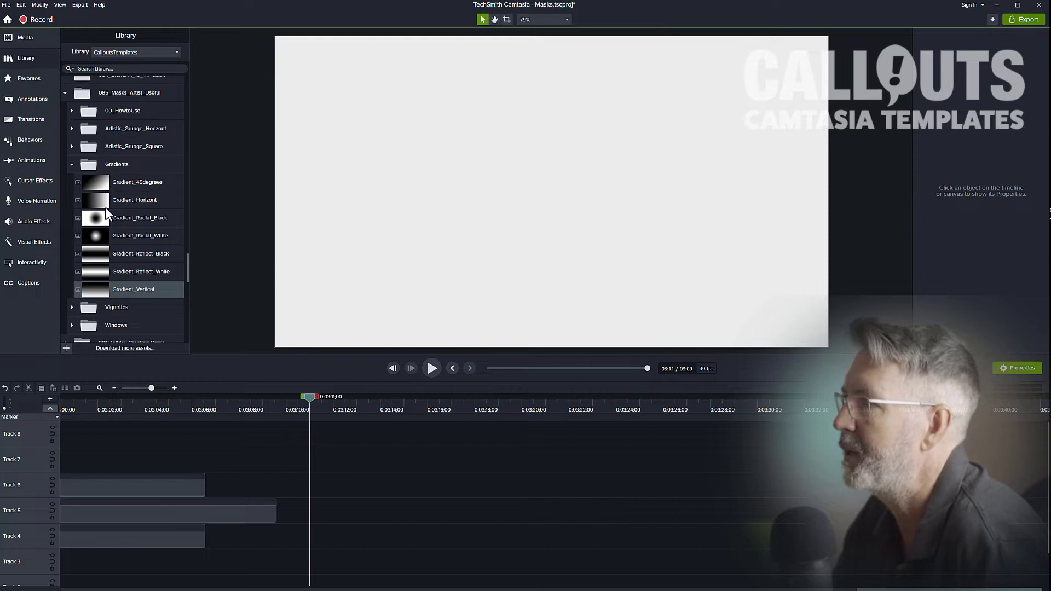
# Step: Add Gradient_Horizont to Track 5 at the playhead
pyautogui.click(102, 184)
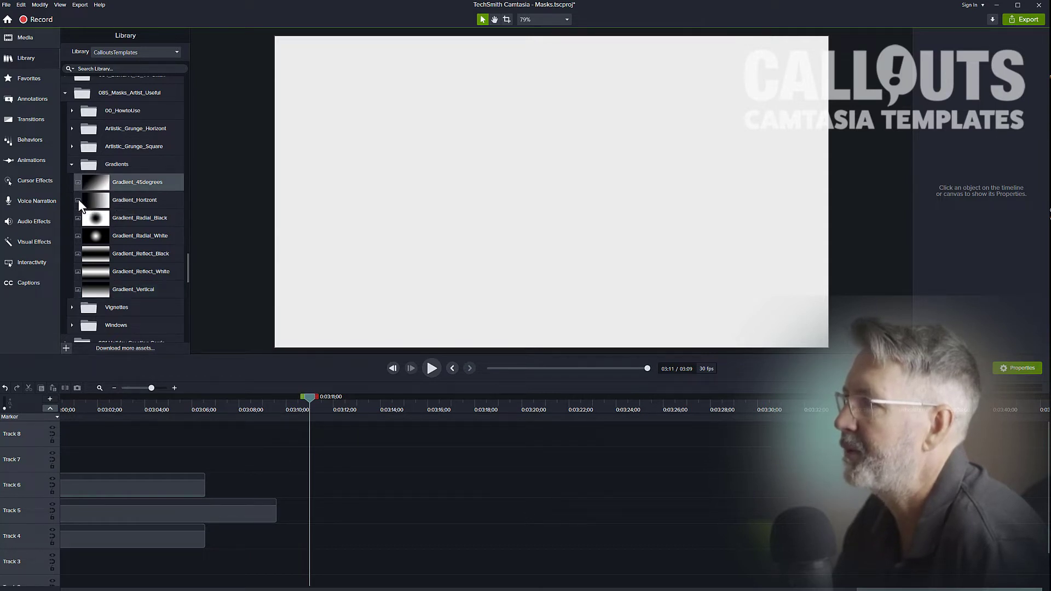
pyautogui.click(116, 201)
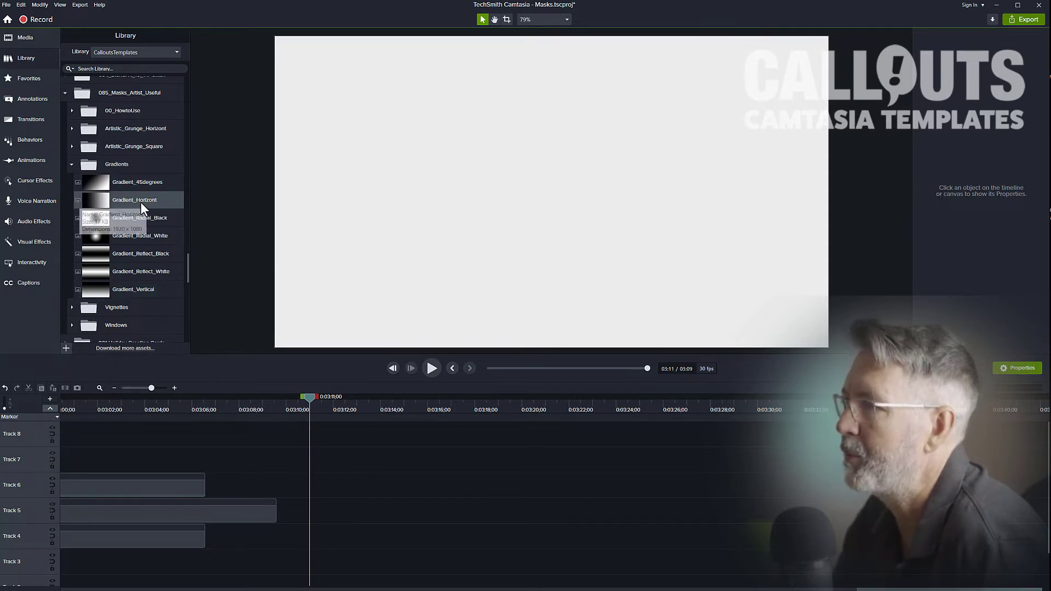
pyautogui.click(106, 292)
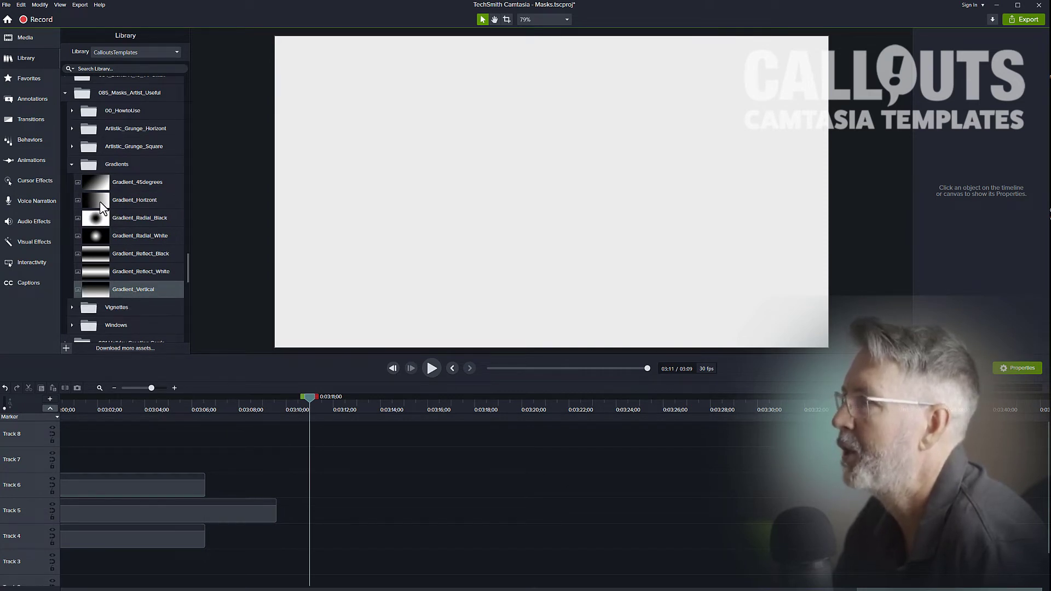
pyautogui.moveTo(100, 207)
pyautogui.mouseDown()
pyautogui.moveTo(328, 451)
pyautogui.moveTo(399, 510)
pyautogui.mouseUp()
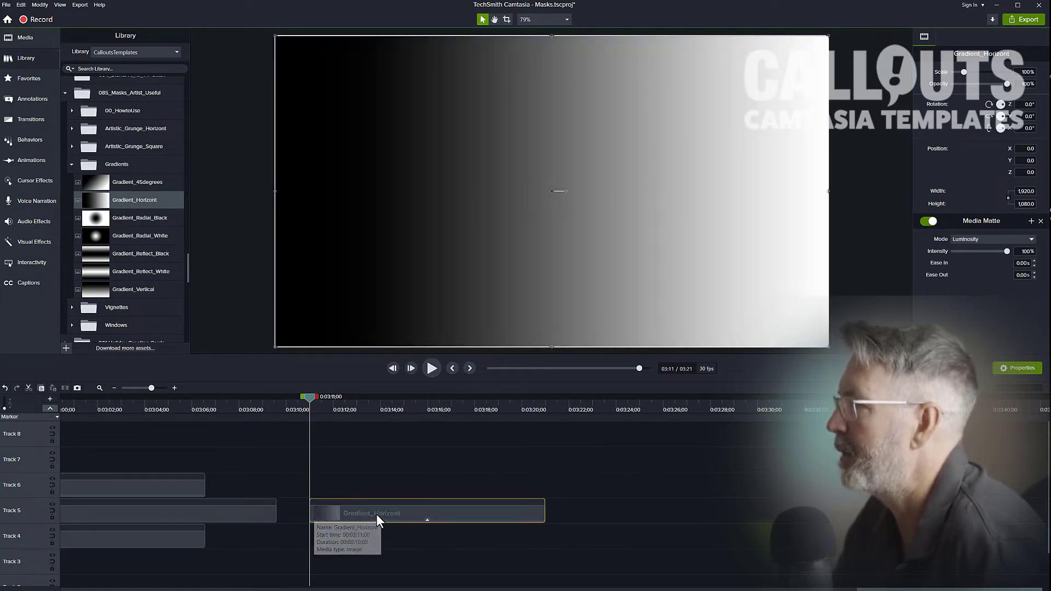
# Step: Try rotating the gradient 180°, then undo it back to 0°
pyautogui.moveTo(310, 400); pyautogui.dragTo(378, 400)
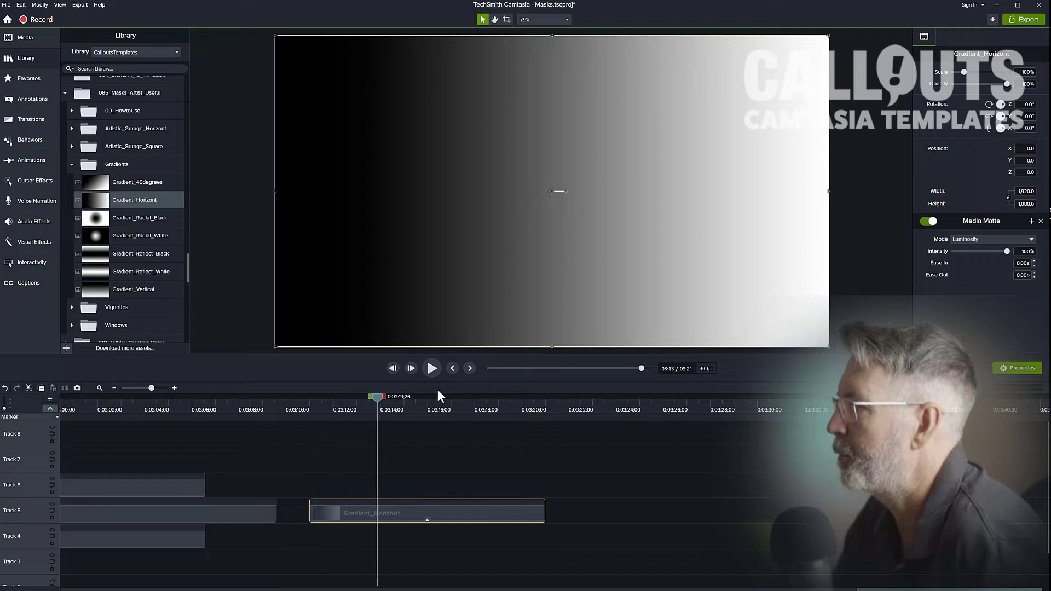
pyautogui.moveTo(566, 190); pyautogui.dragTo(494, 191)
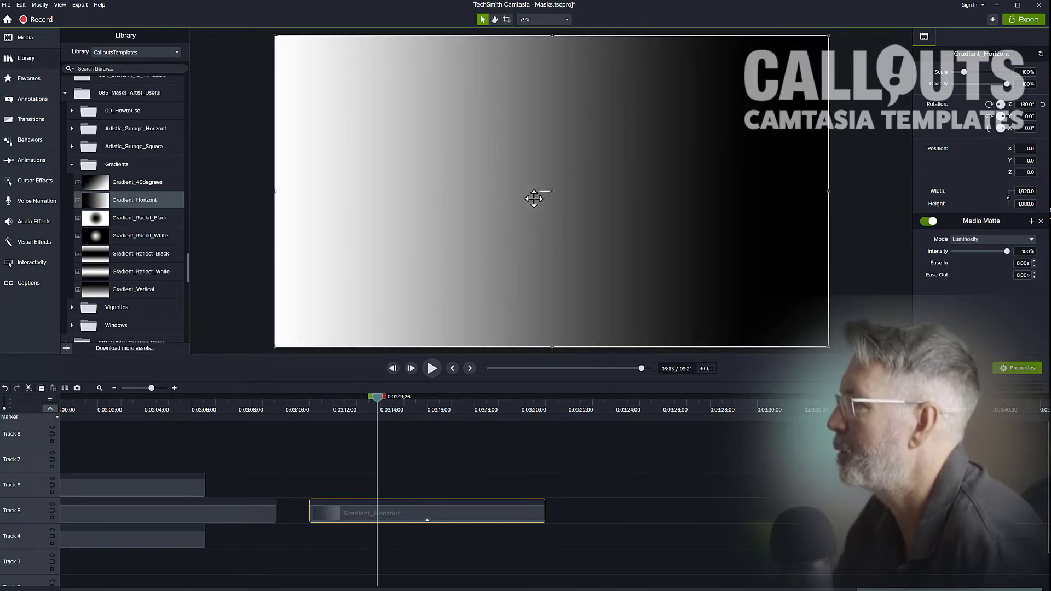
pyautogui.moveTo(541, 185); pyautogui.dragTo(598, 191)
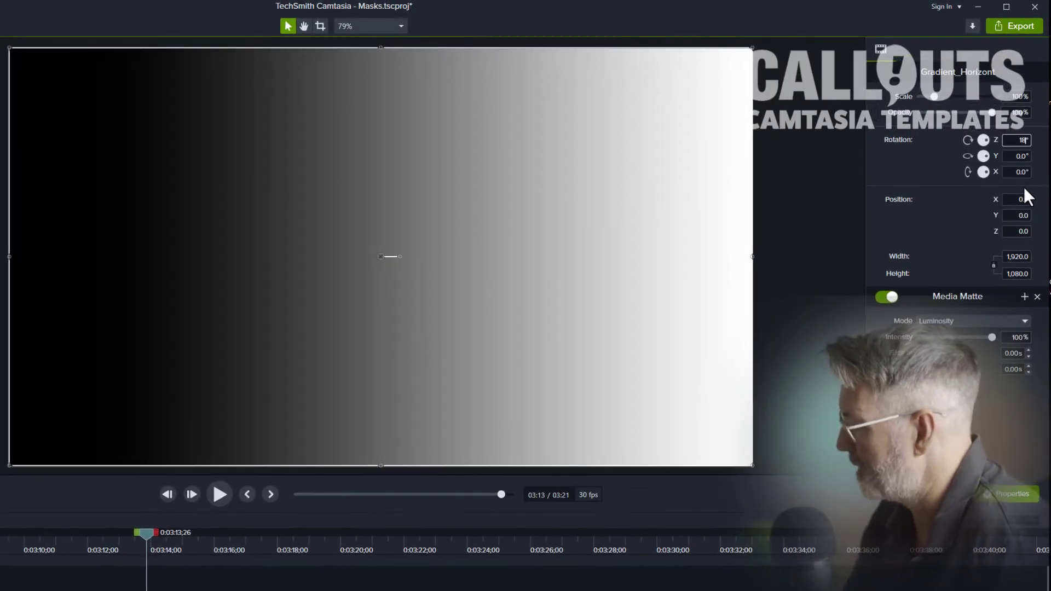
pyautogui.write('180')
pyautogui.press('Return')
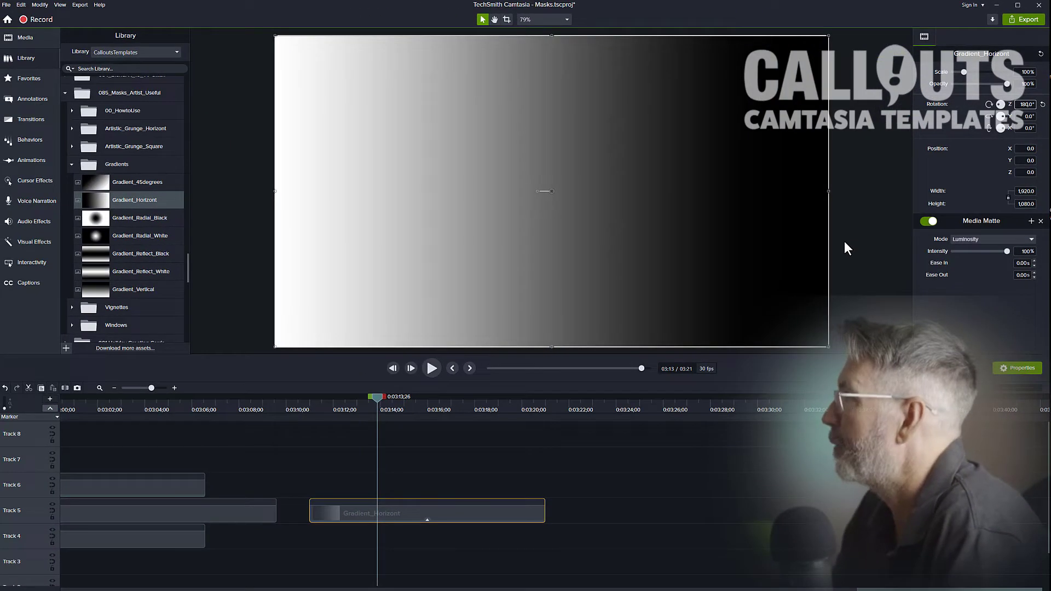
pyautogui.hotkey('ctrl', 'z')
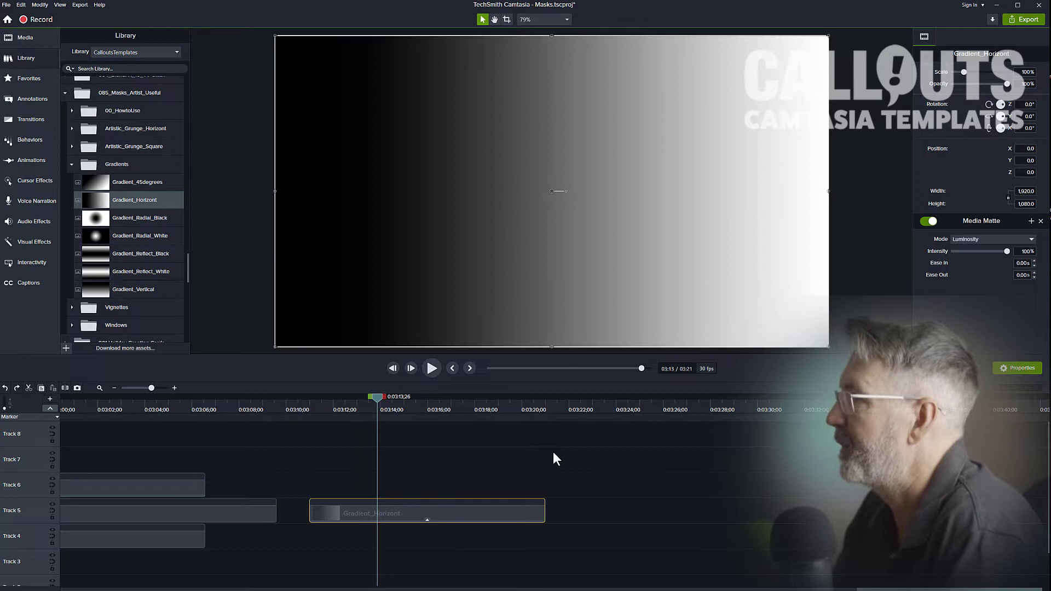
pyautogui.click(530, 456)
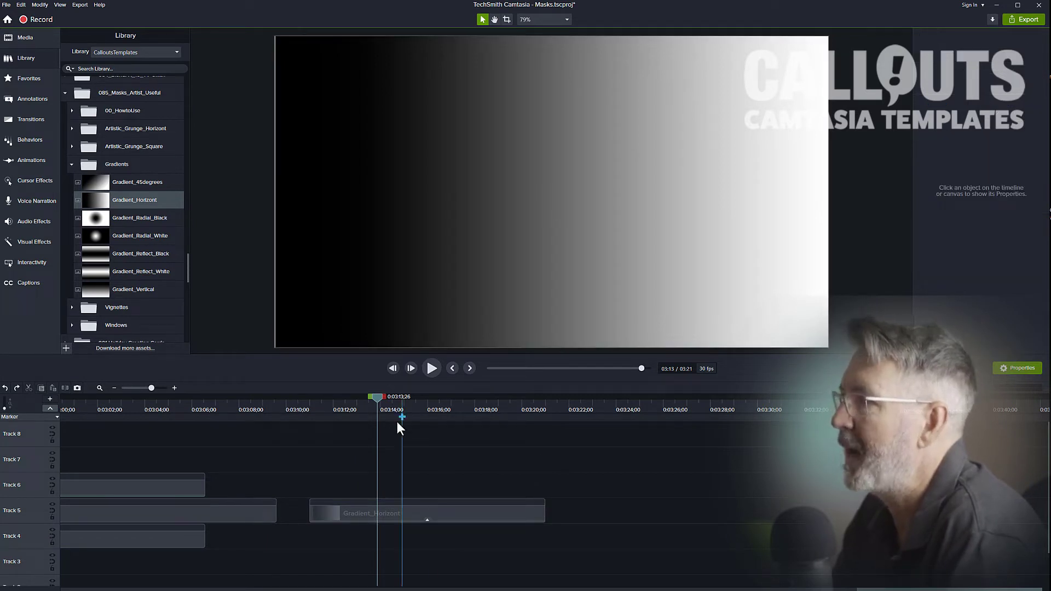
pyautogui.click(376, 515)
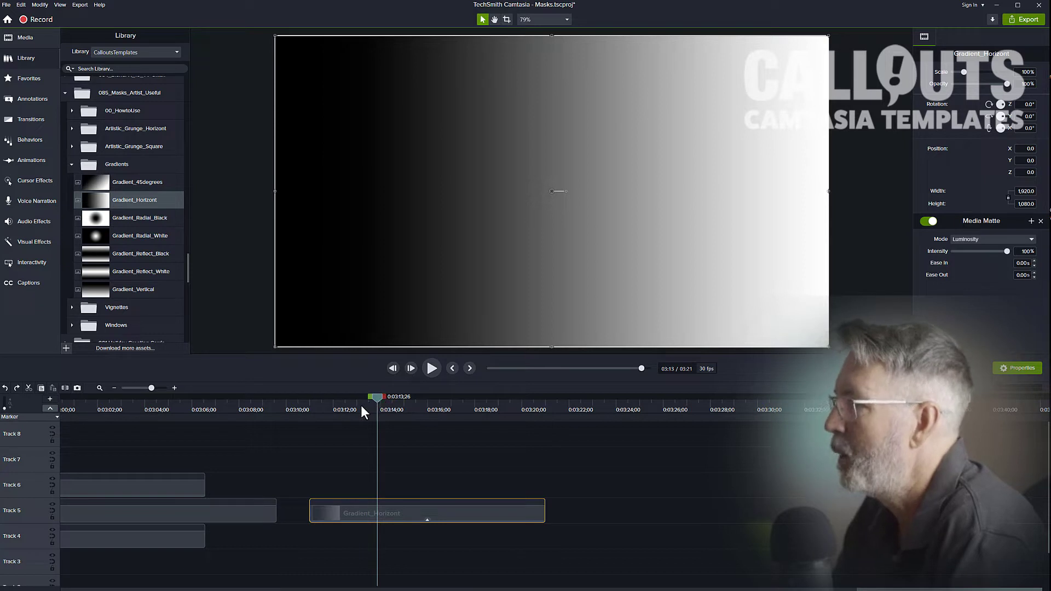
pyautogui.moveTo(375, 398); pyautogui.dragTo(336, 400)
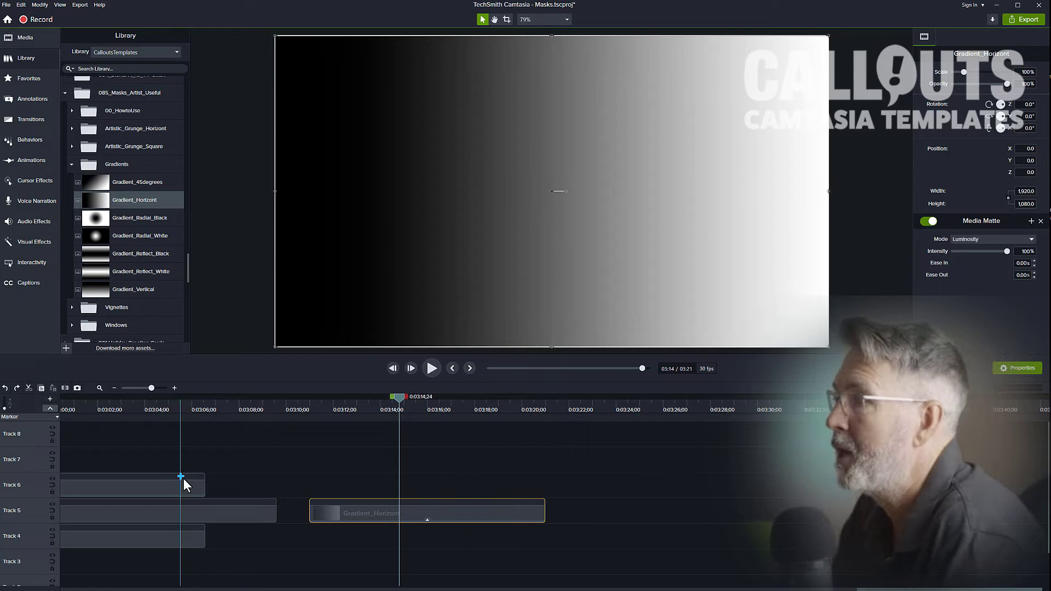
# Step: Add Curl Bar.mov to Track 4 aligned with the gradient, toggling Track 4's visibility to compare
pyautogui.click(22, 39)
pyautogui.moveTo(153, 155); pyautogui.dragTo(332, 536)
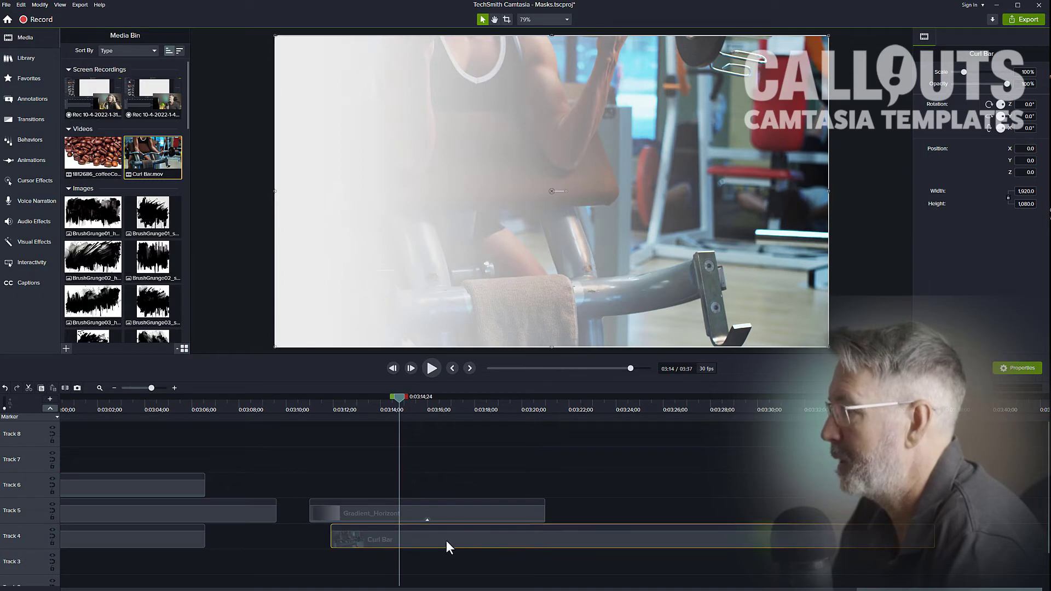
pyautogui.moveTo(447, 543); pyautogui.dragTo(426, 542)
pyautogui.moveTo(402, 396); pyautogui.dragTo(426, 418)
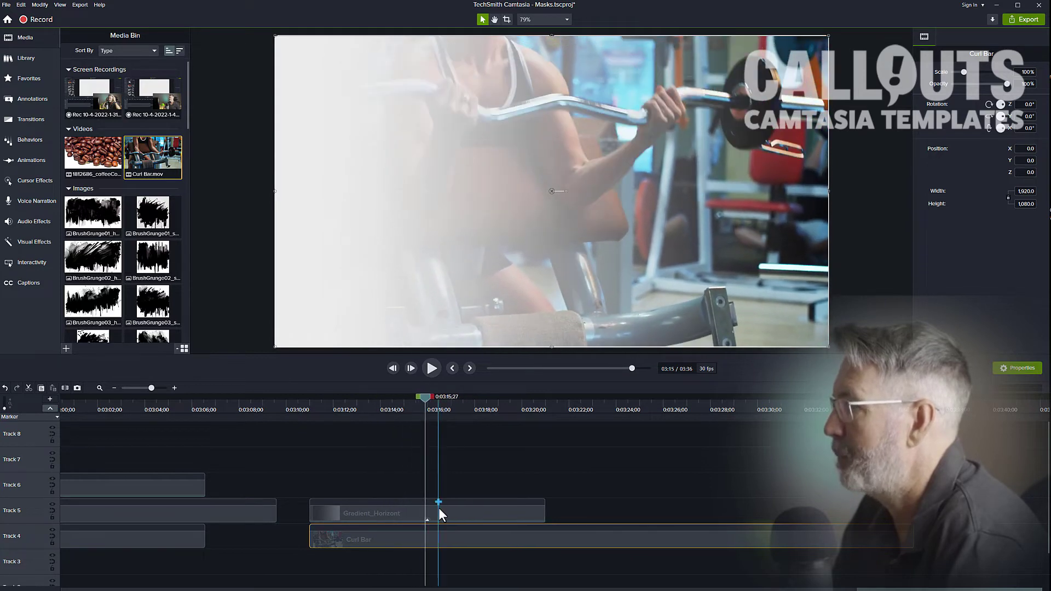
pyautogui.click(448, 513)
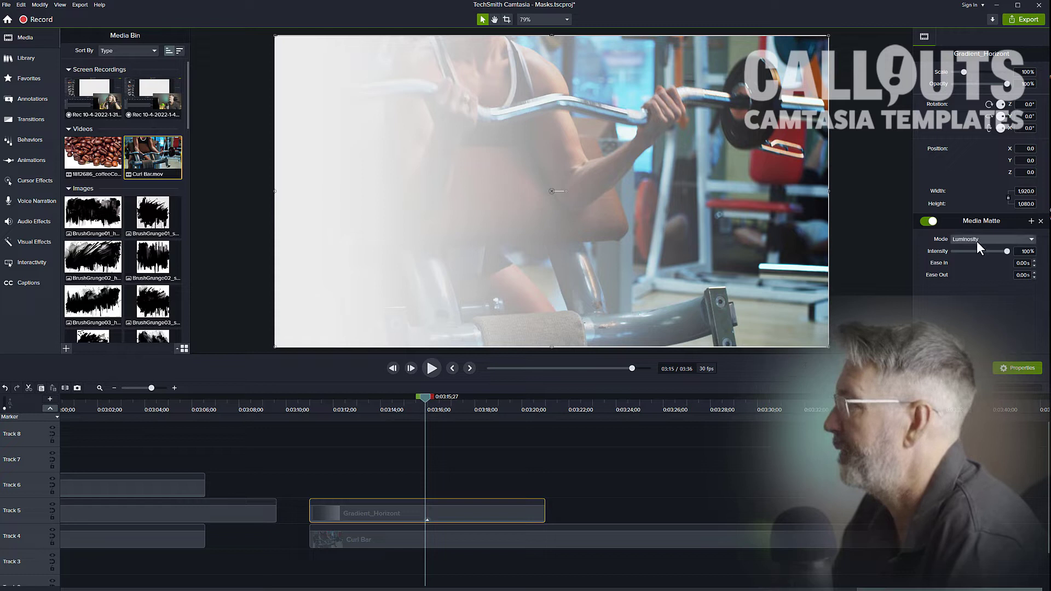
pyautogui.click(53, 532)
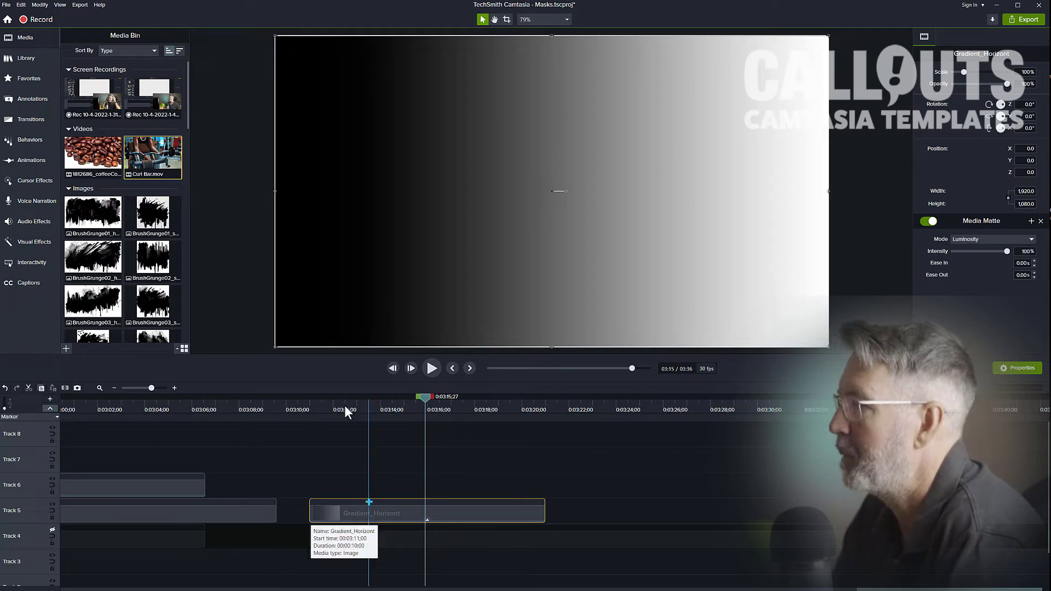
pyautogui.click(52, 530)
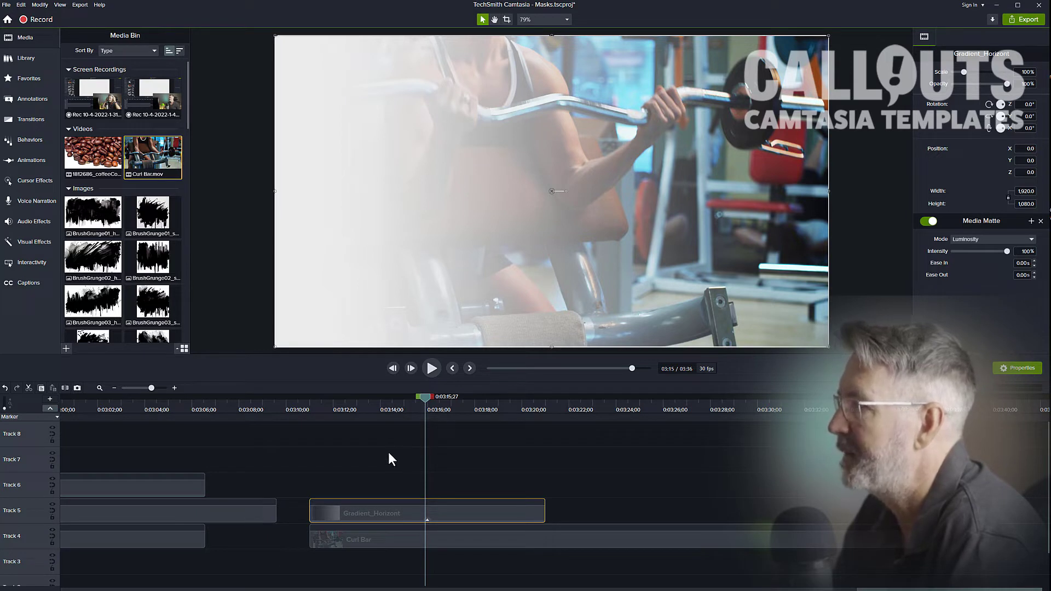
# Step: Set the project canvas colour to black (#000000) in Project Settings
pyautogui.rightClick(420, 306)
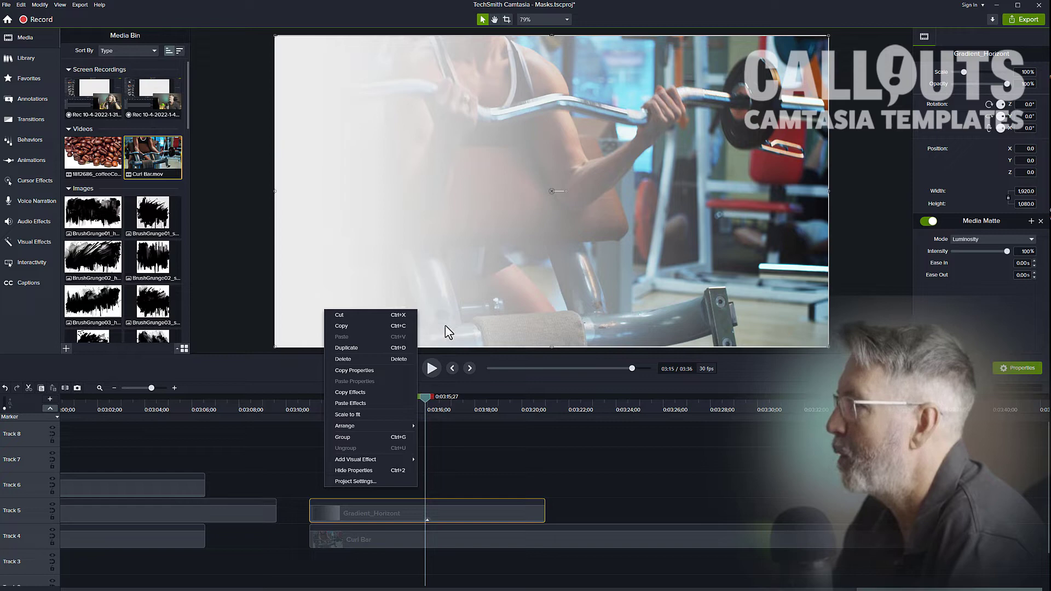
pyautogui.click(359, 481)
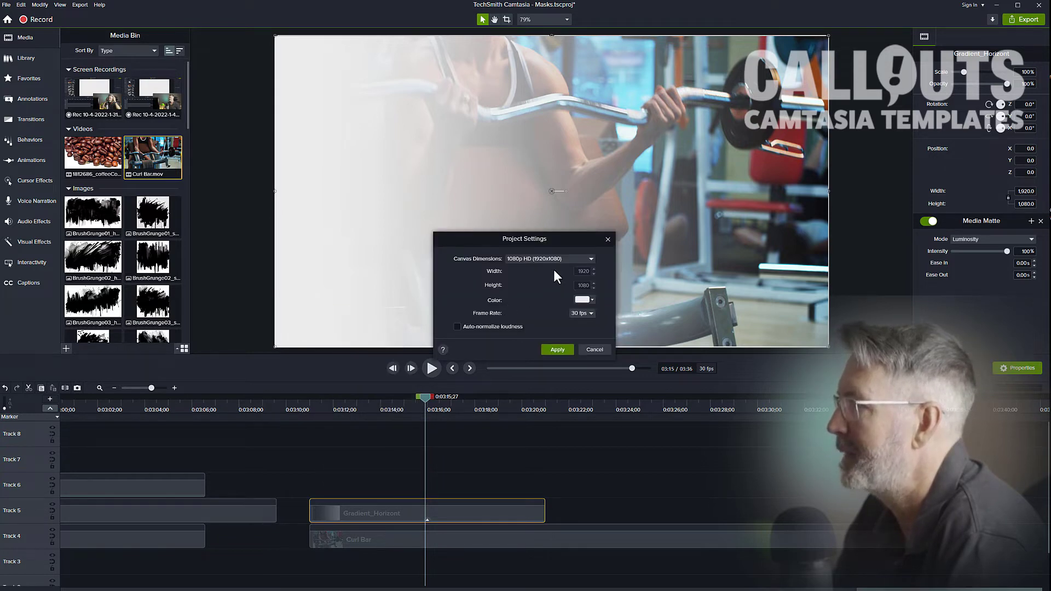
pyautogui.click(582, 300)
pyautogui.moveTo(554, 353); pyautogui.dragTo(521, 408)
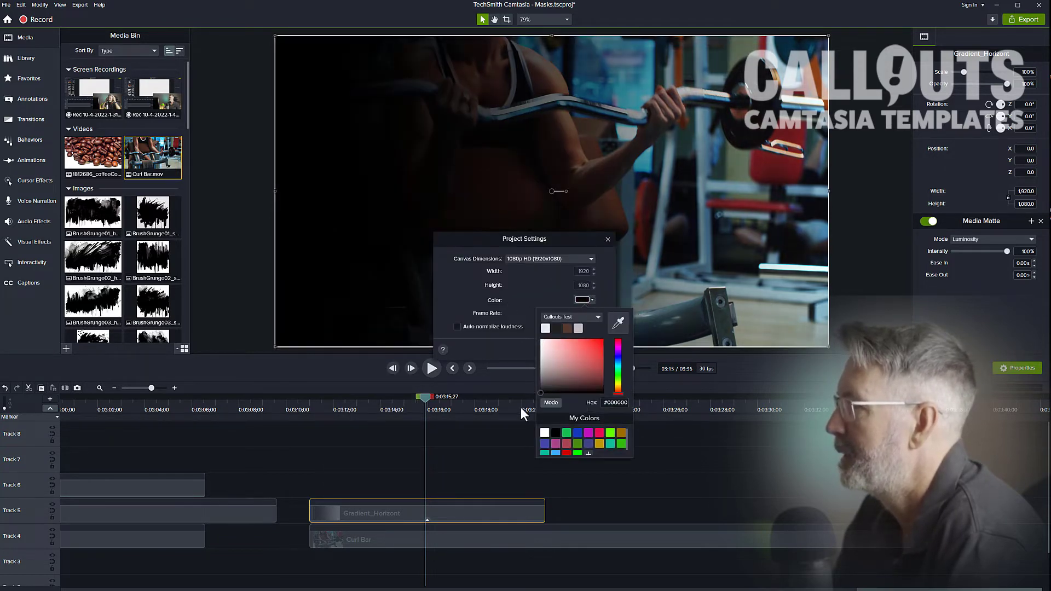
pyautogui.click(495, 342)
pyautogui.click(560, 351)
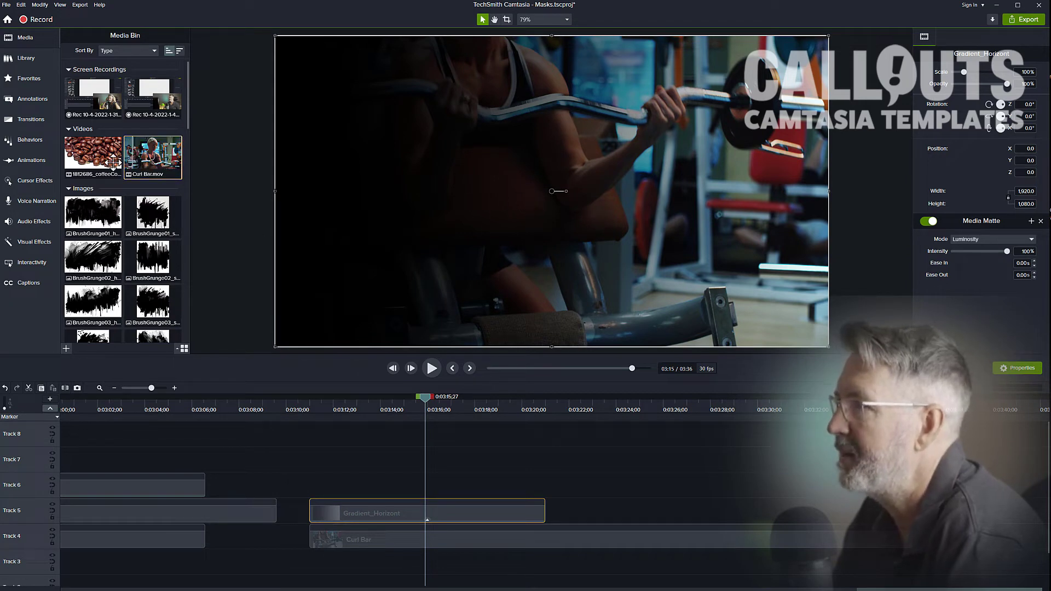
# Step: Place the coffee beans clip on Track 3, align it, and preview the overlap
pyautogui.click(93, 153)
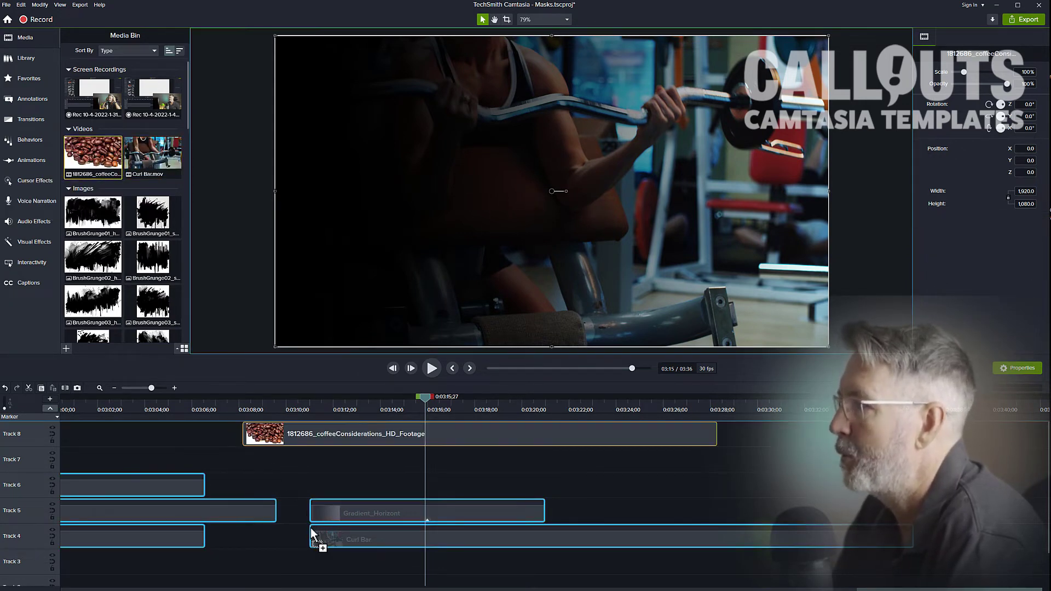
pyautogui.moveTo(172, 293); pyautogui.dragTo(454, 573)
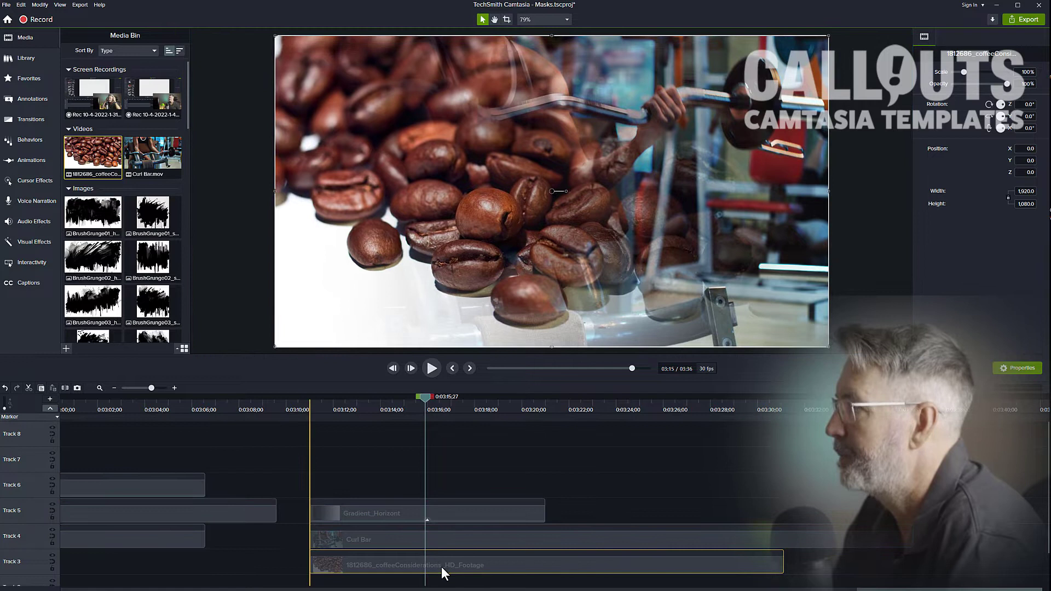
pyautogui.moveTo(443, 573); pyautogui.dragTo(447, 573)
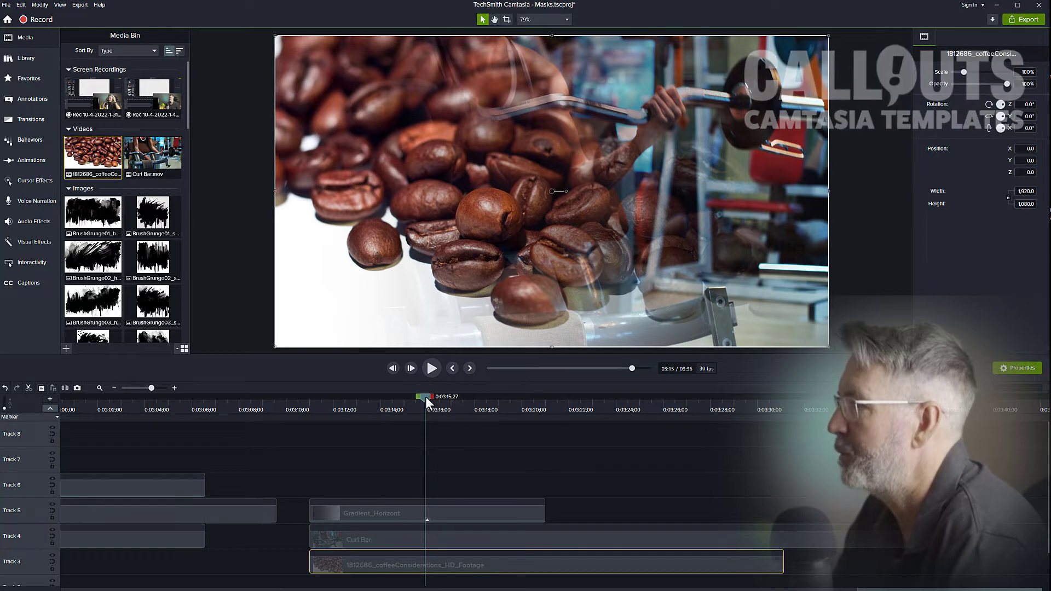
pyautogui.moveTo(426, 397); pyautogui.dragTo(383, 403)
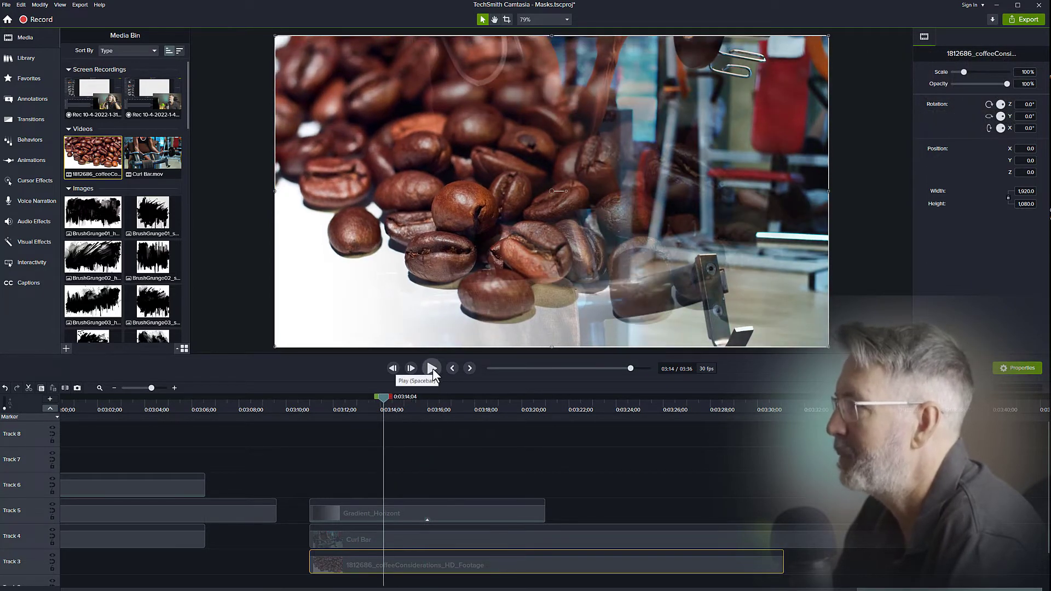
pyautogui.click(432, 369)
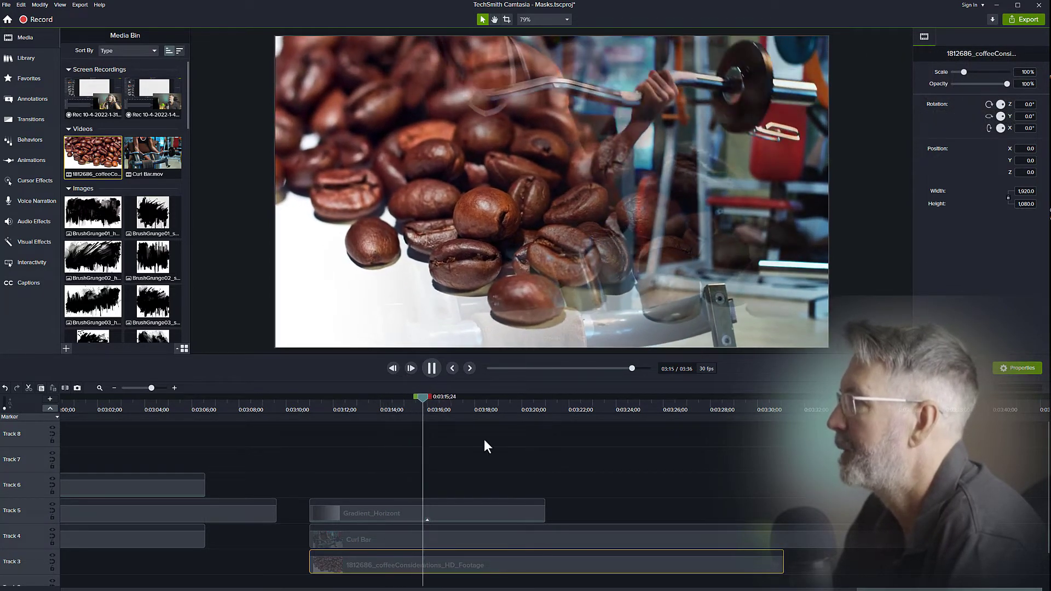
pyautogui.click(484, 398)
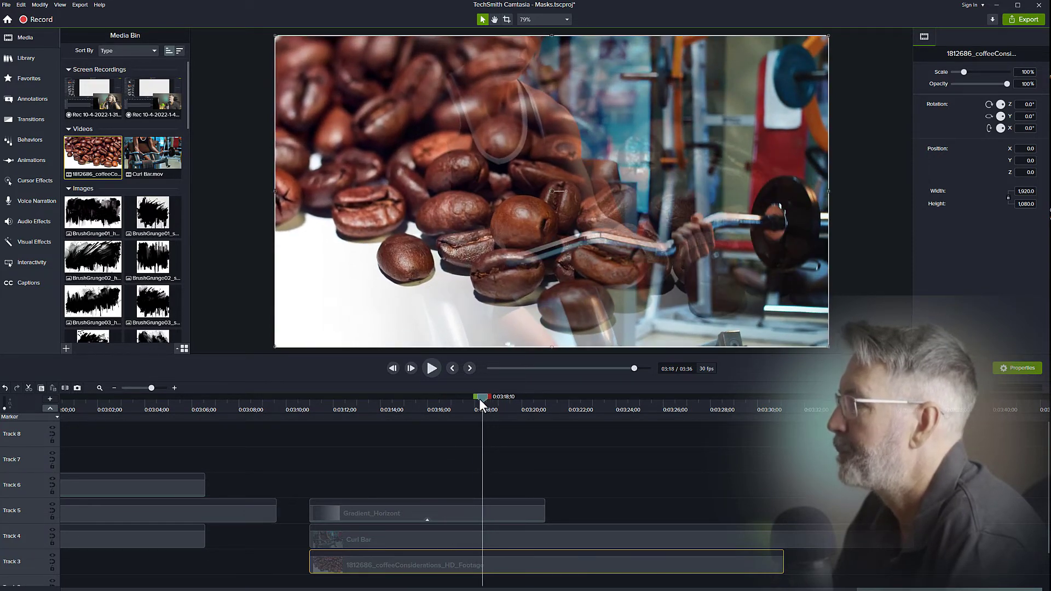
pyautogui.moveTo(482, 397); pyautogui.dragTo(429, 397)
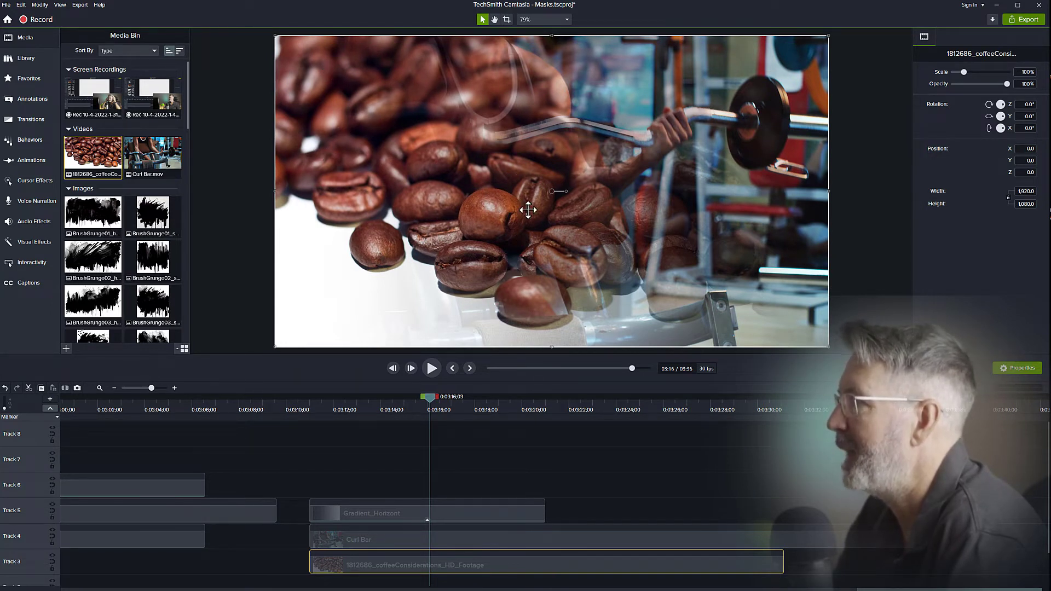
pyautogui.click(359, 511)
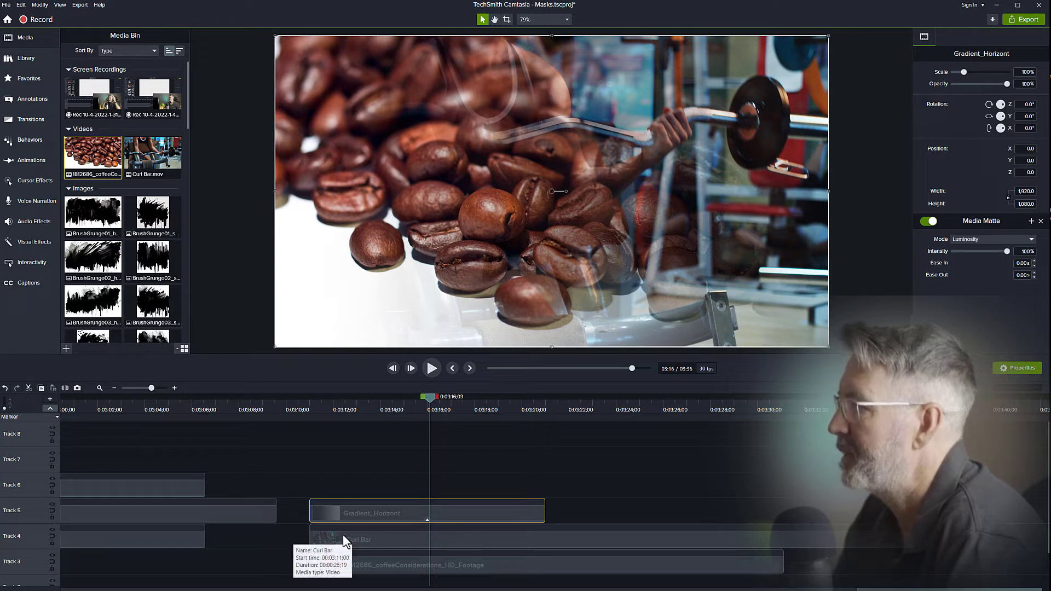
pyautogui.click(435, 544)
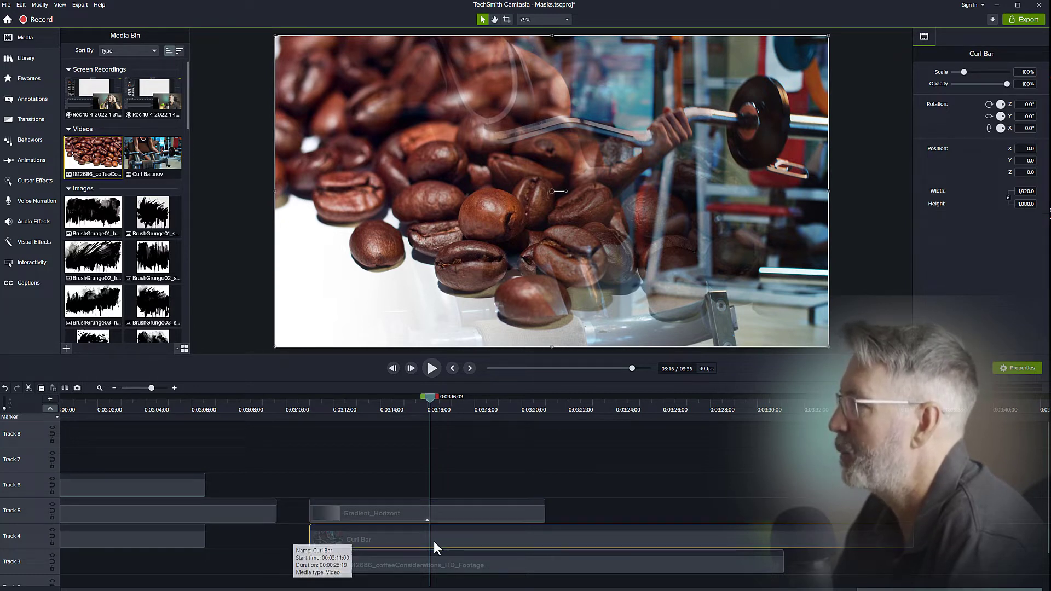
pyautogui.click(474, 517)
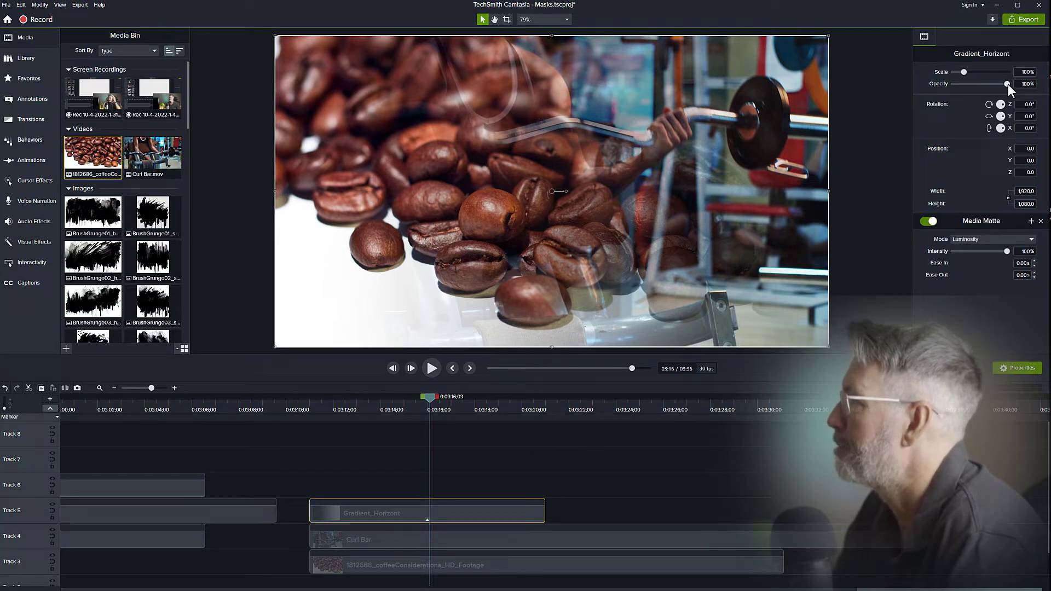
pyautogui.moveTo(1007, 84)
pyautogui.mouseDown()
pyautogui.moveTo(958, 82)
pyautogui.moveTo(1015, 86)
pyautogui.mouseUp()
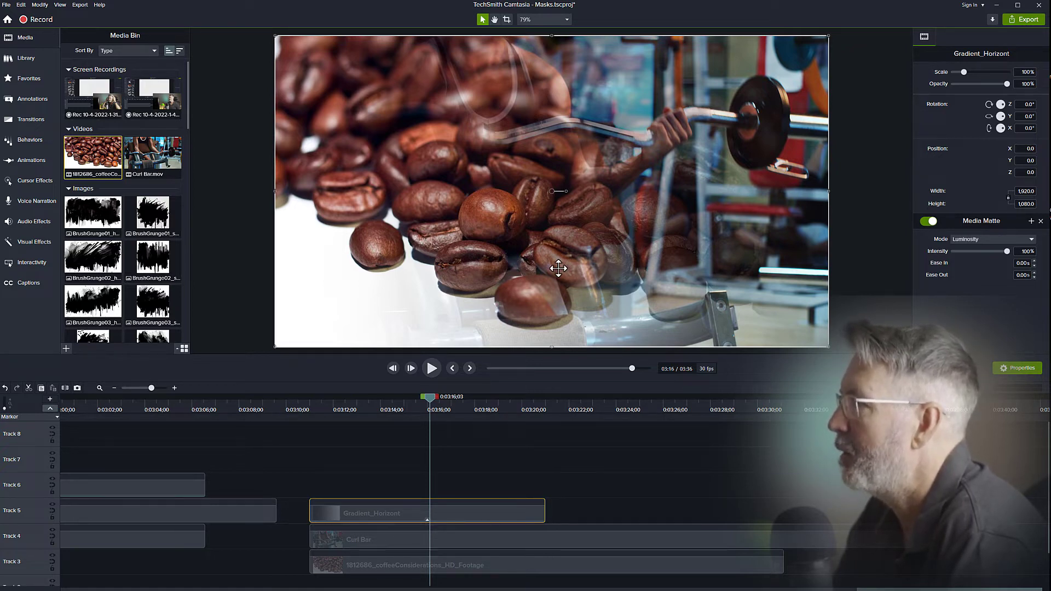
pyautogui.scroll(-2, 558, 269)
pyautogui.scroll(-1, 558, 269)
pyautogui.scroll(-2, 557, 268)
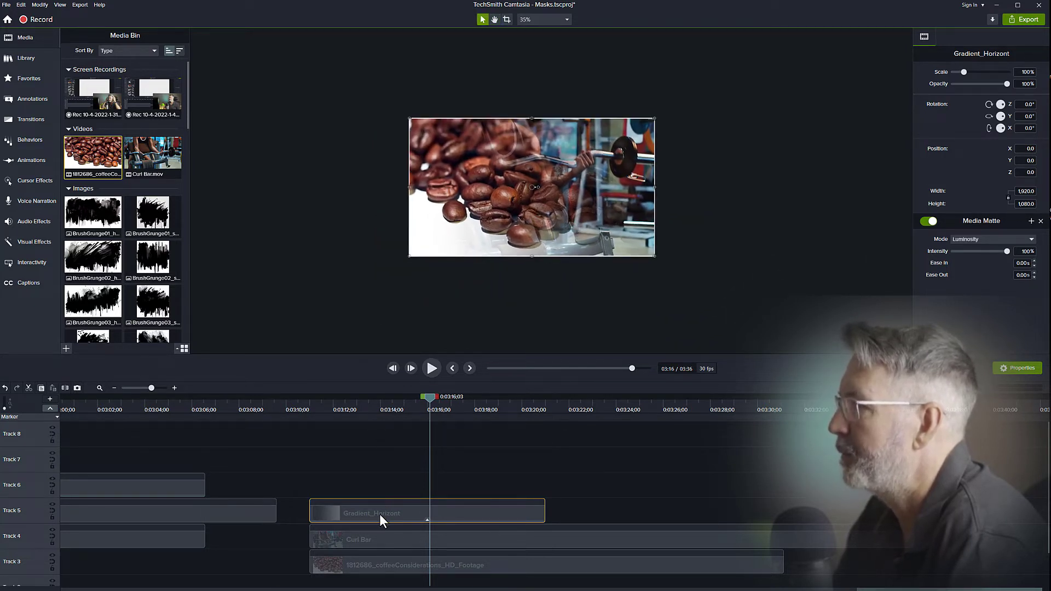
# Step: Scale the gradient matte to about 180%, reposition it, restore zoom, and play it back
pyautogui.moveTo(409, 254); pyautogui.dragTo(279, 338)
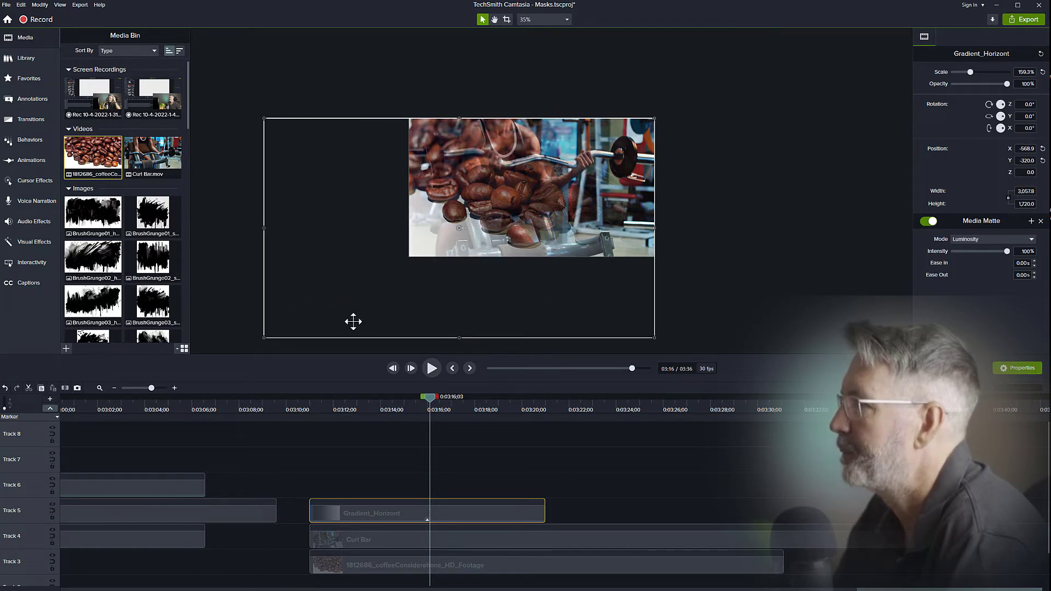
pyautogui.moveTo(353, 321); pyautogui.dragTo(410, 282)
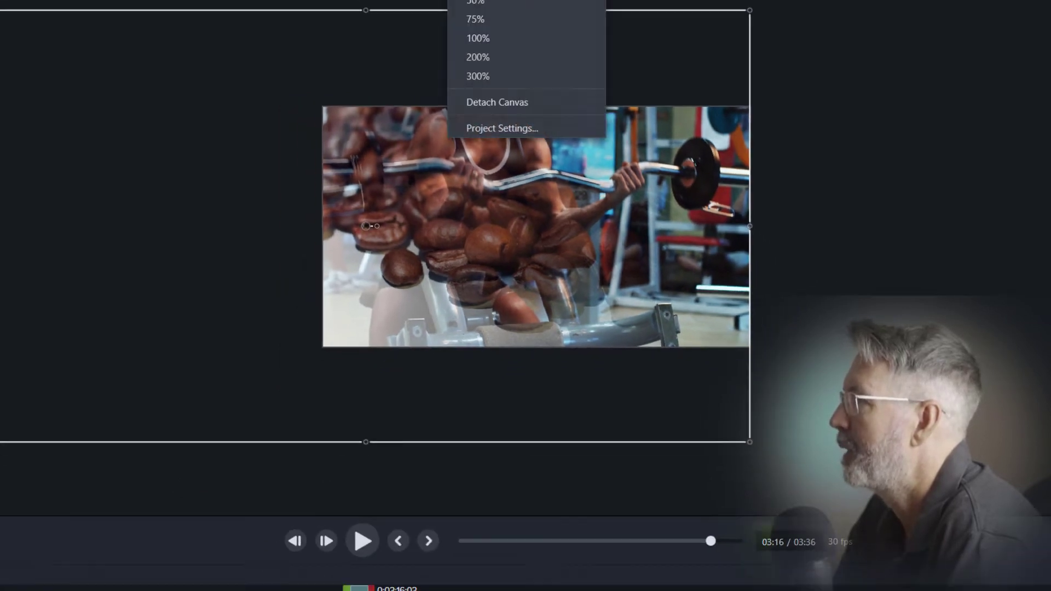
pyautogui.click(548, 30)
pyautogui.press('space')
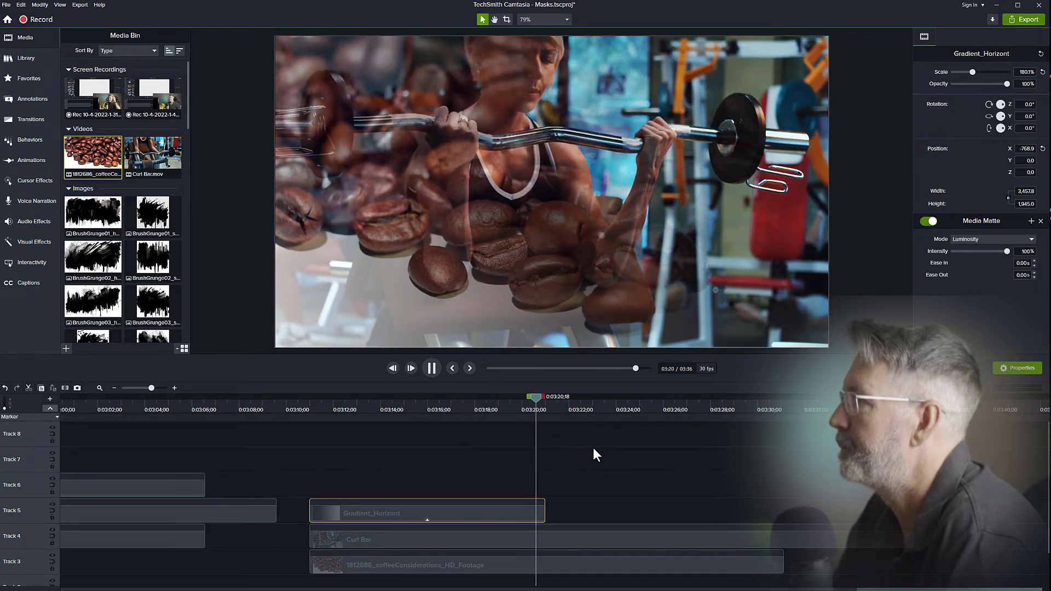
pyautogui.press('space')
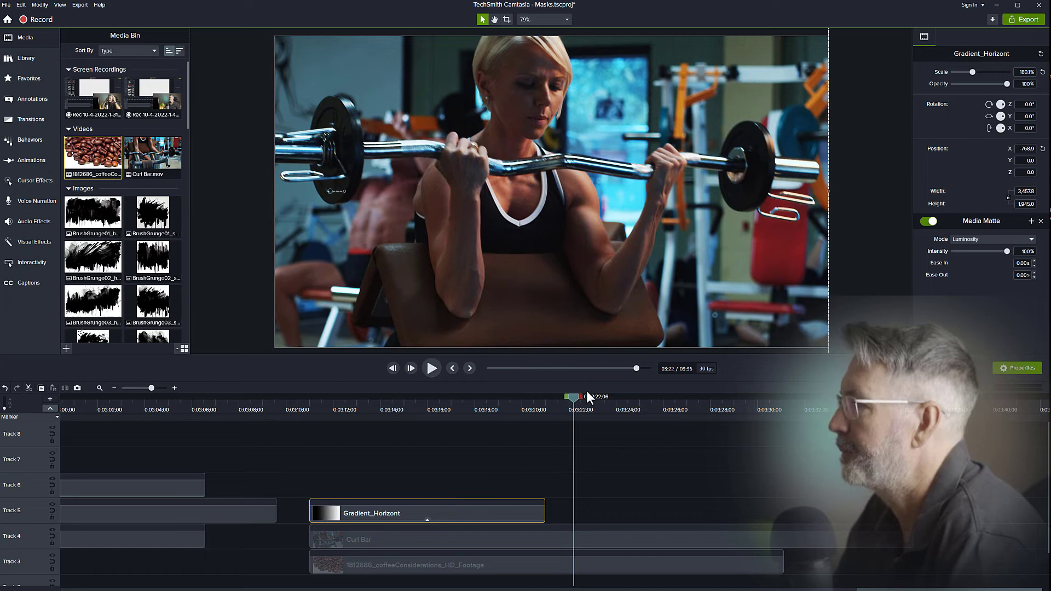
pyautogui.moveTo(572, 400); pyautogui.dragTo(466, 430)
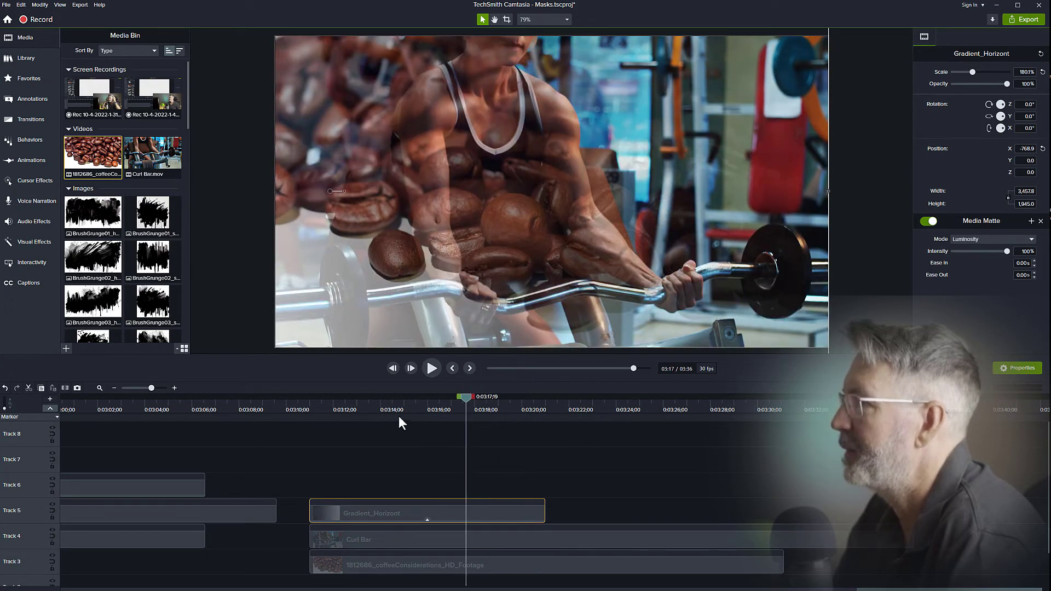
# Step: Slide the Gradient_Horizont matte later on Track 5
pyautogui.click(31, 57)
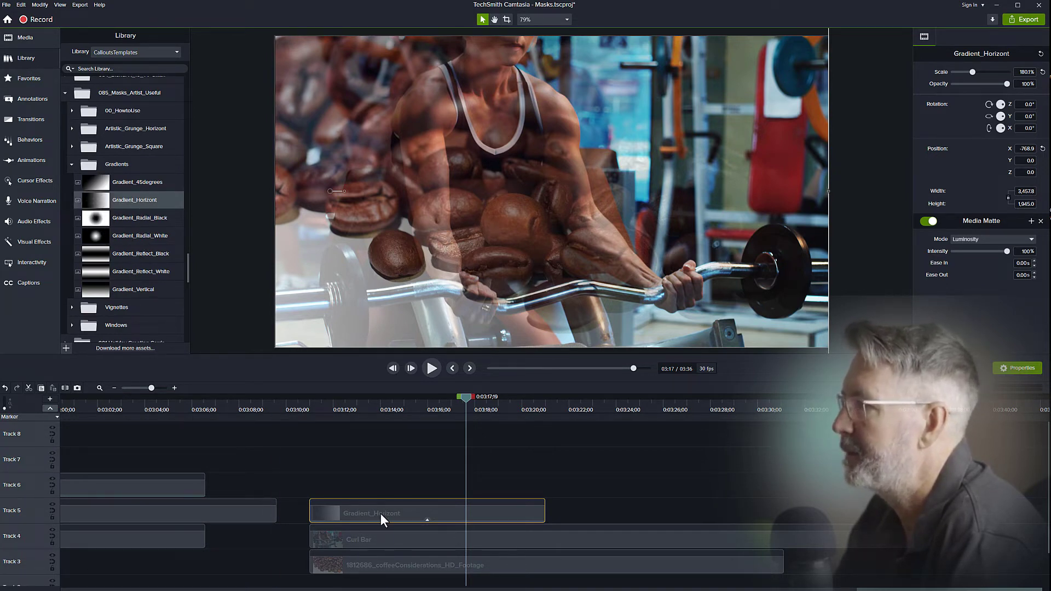
pyautogui.moveTo(381, 513); pyautogui.dragTo(737, 517)
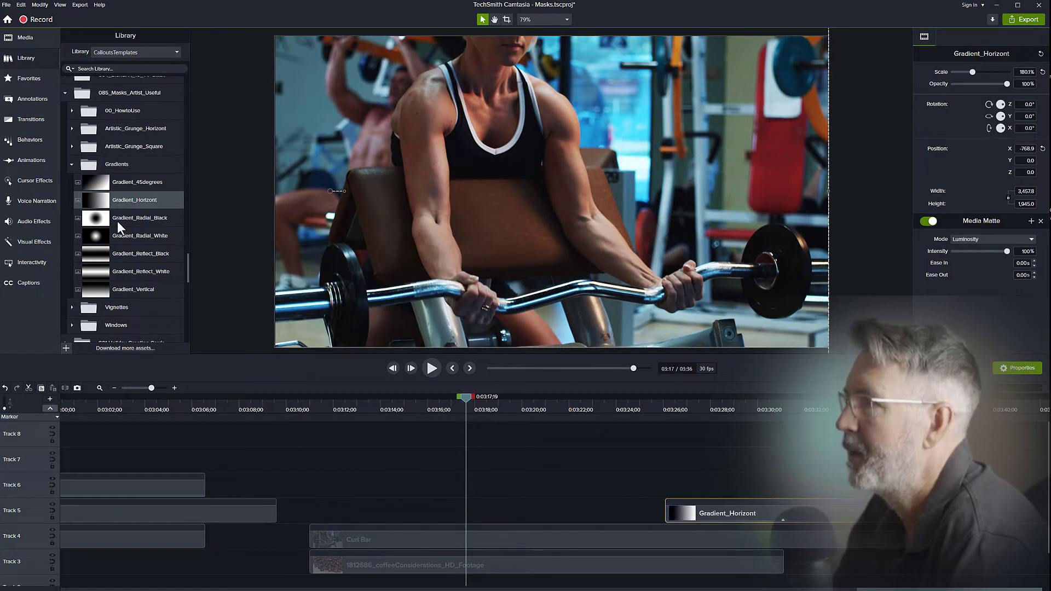
pyautogui.click(97, 219)
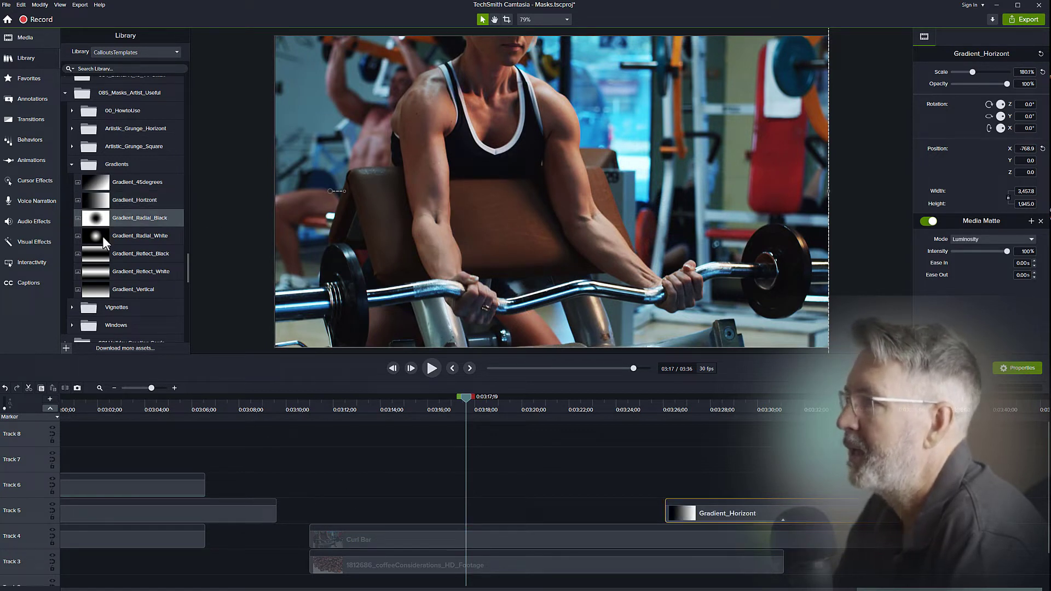
# Step: Place Gradient_Radial_White on Track 5 above the Curl Bar clip, at 3:15;02
pyautogui.click(99, 241)
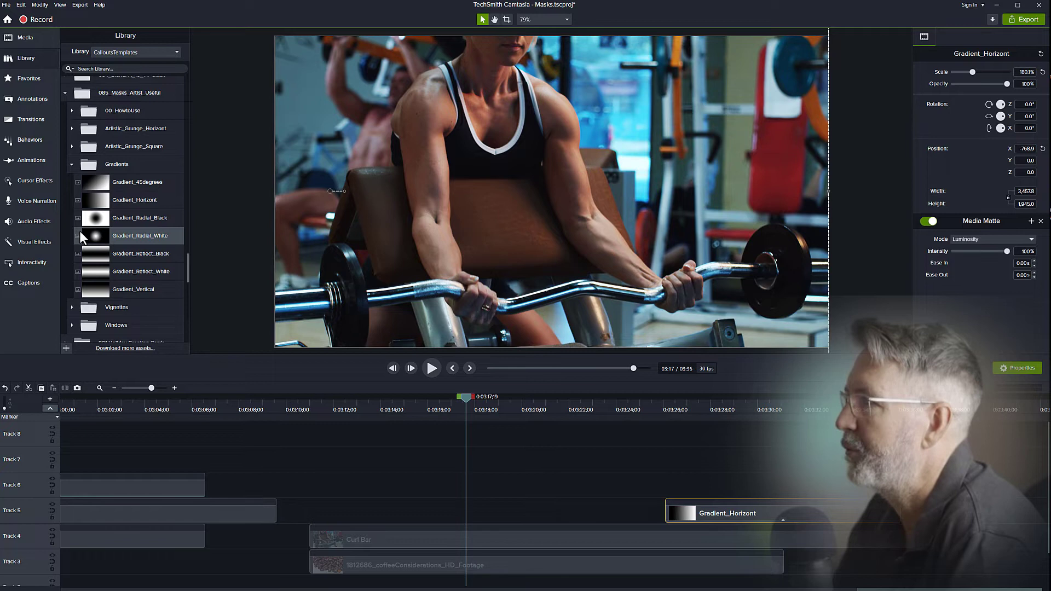
pyautogui.moveTo(111, 249)
pyautogui.mouseDown()
pyautogui.moveTo(353, 512)
pyautogui.moveTo(310, 509)
pyautogui.mouseUp()
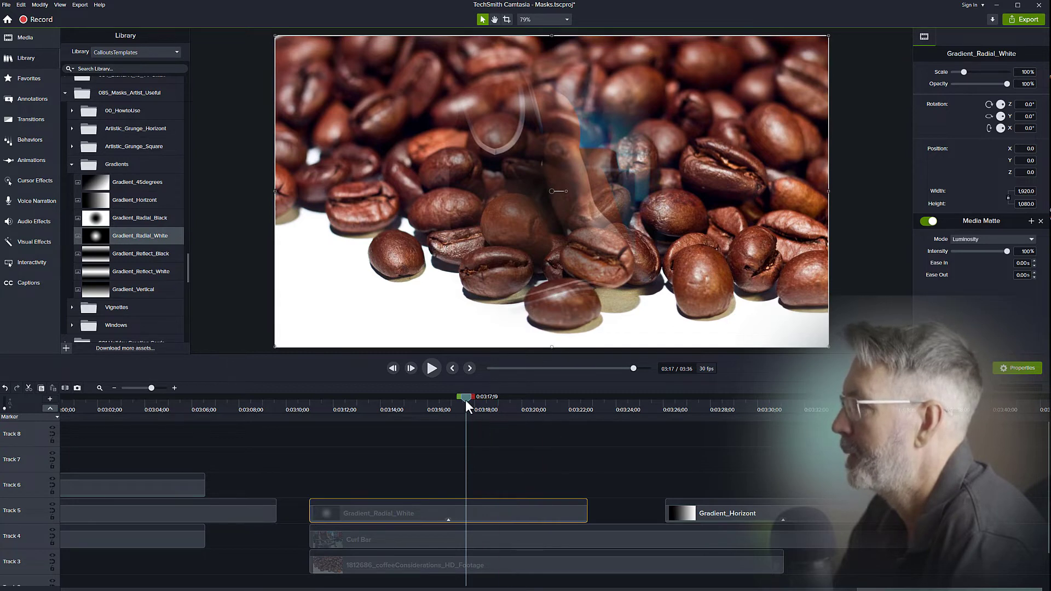
pyautogui.moveTo(466, 400); pyautogui.dragTo(405, 400)
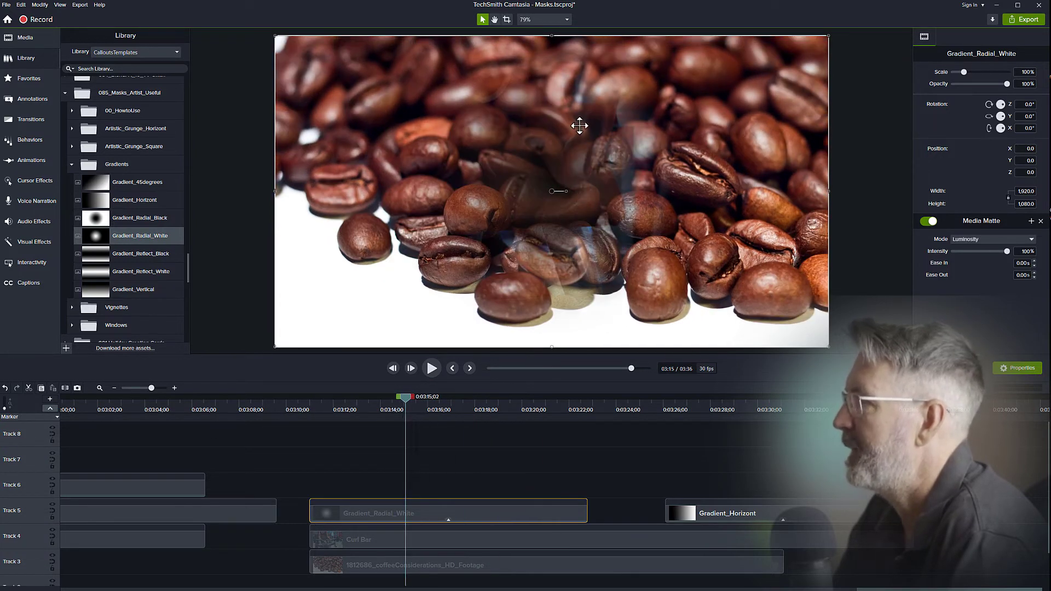
pyautogui.click(367, 545)
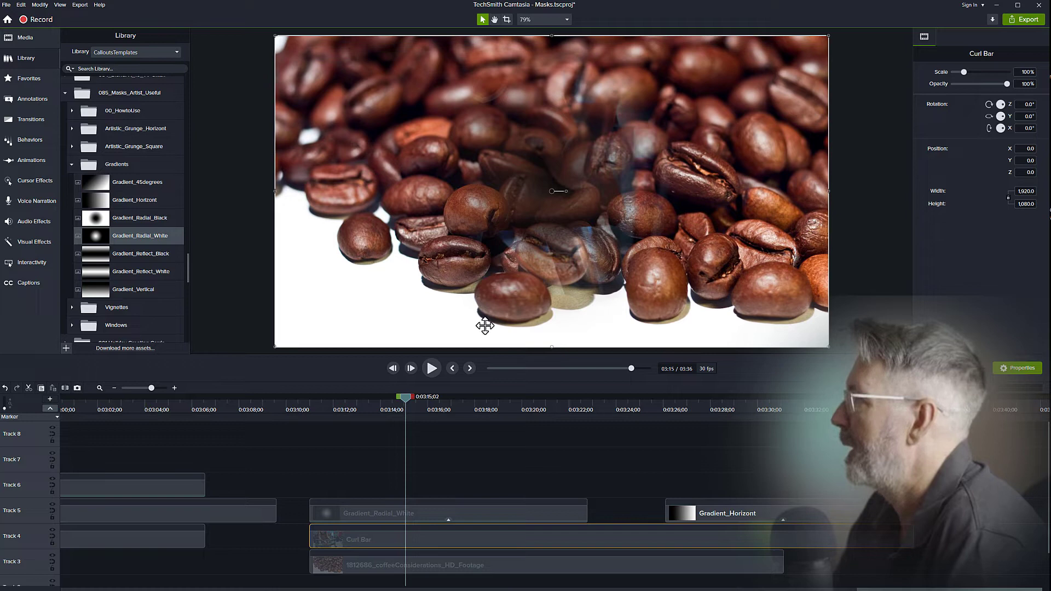
# Step: Scale the Gradient_Radial_White matte to about 186%, shift it up-right, and preview
pyautogui.click(391, 515)
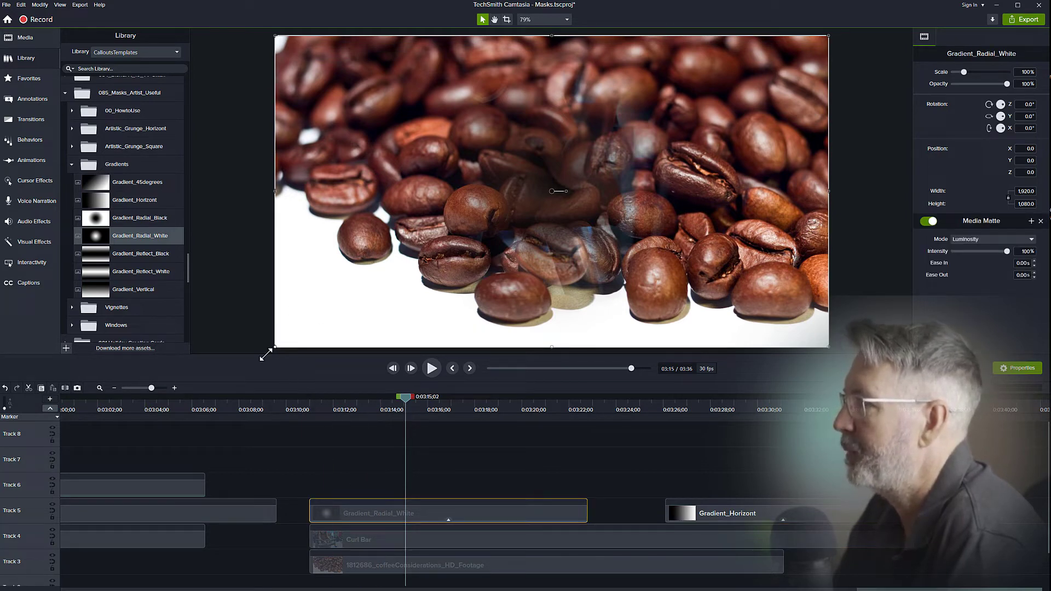
pyautogui.moveTo(276, 348)
pyautogui.mouseDown()
pyautogui.moveTo(76, 471)
pyautogui.moveTo(2, 589)
pyautogui.mouseUp()
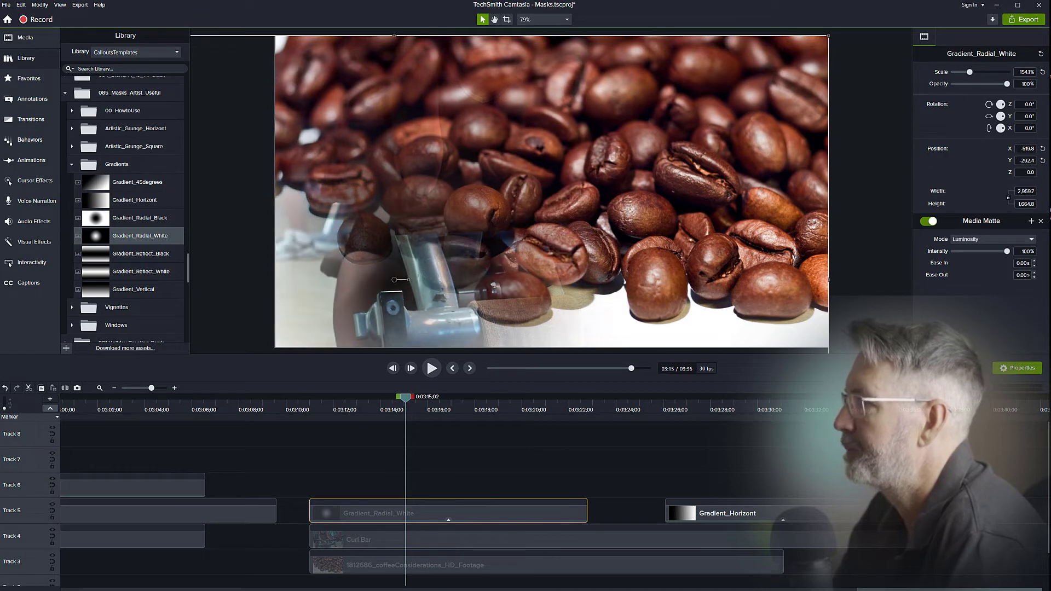
pyautogui.moveTo(353, 303); pyautogui.dragTo(312, 326)
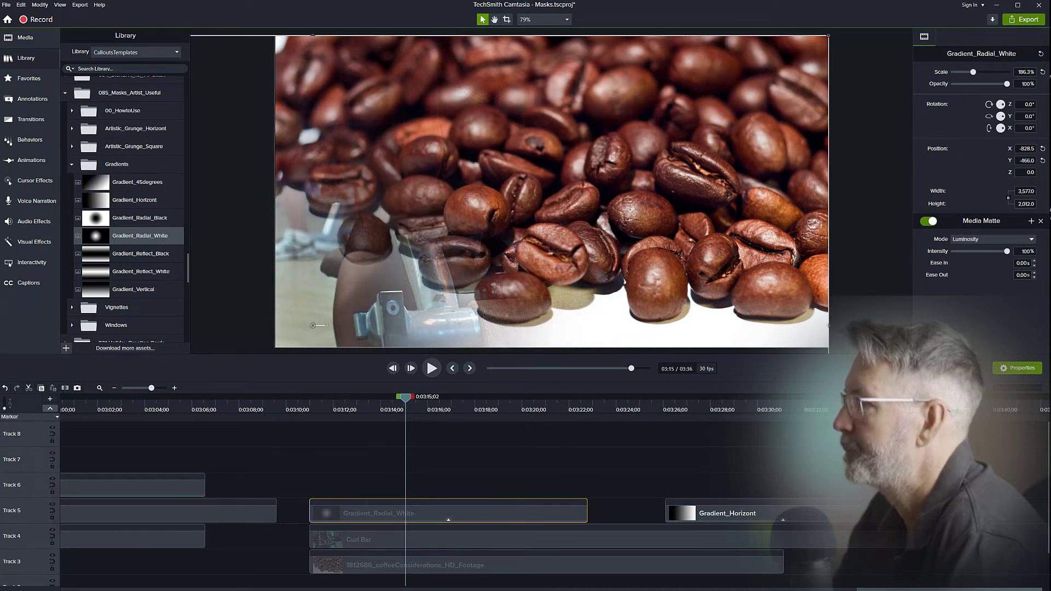
pyautogui.moveTo(465, 275)
pyautogui.mouseDown()
pyautogui.moveTo(591, 177)
pyautogui.moveTo(653, 73)
pyautogui.moveTo(643, 63)
pyautogui.mouseUp()
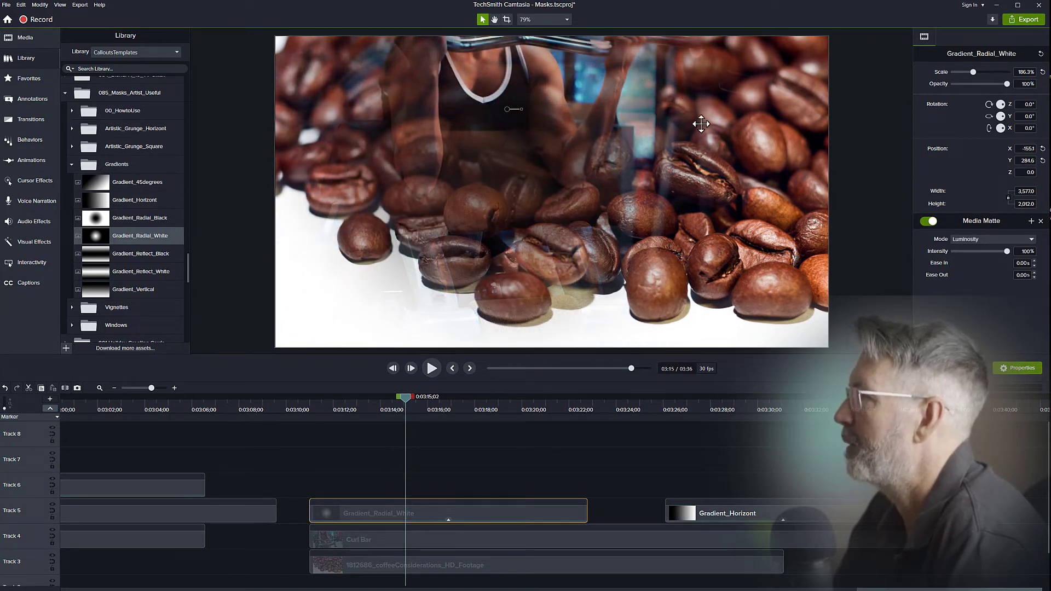
pyautogui.click(432, 369)
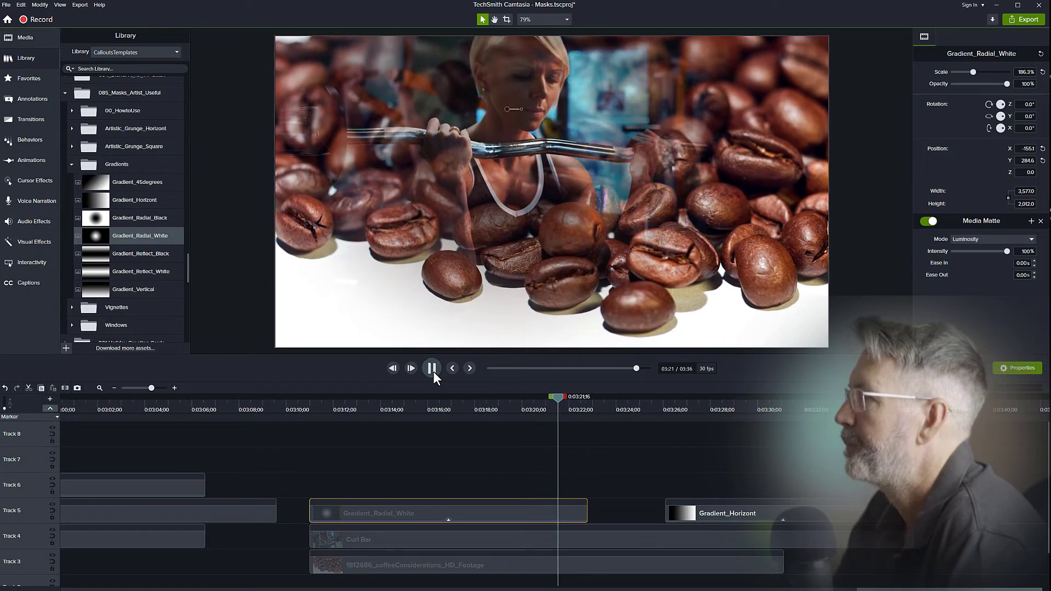
# Step: Stop playback and collapse the Gradients mask folder in the Library
pyautogui.click(433, 368)
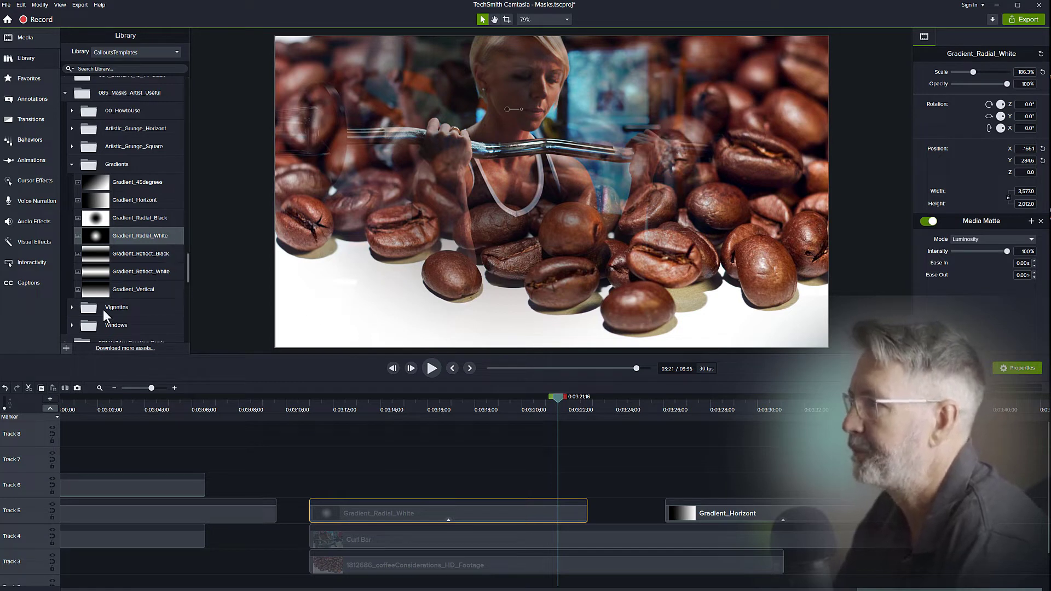
pyautogui.click(72, 165)
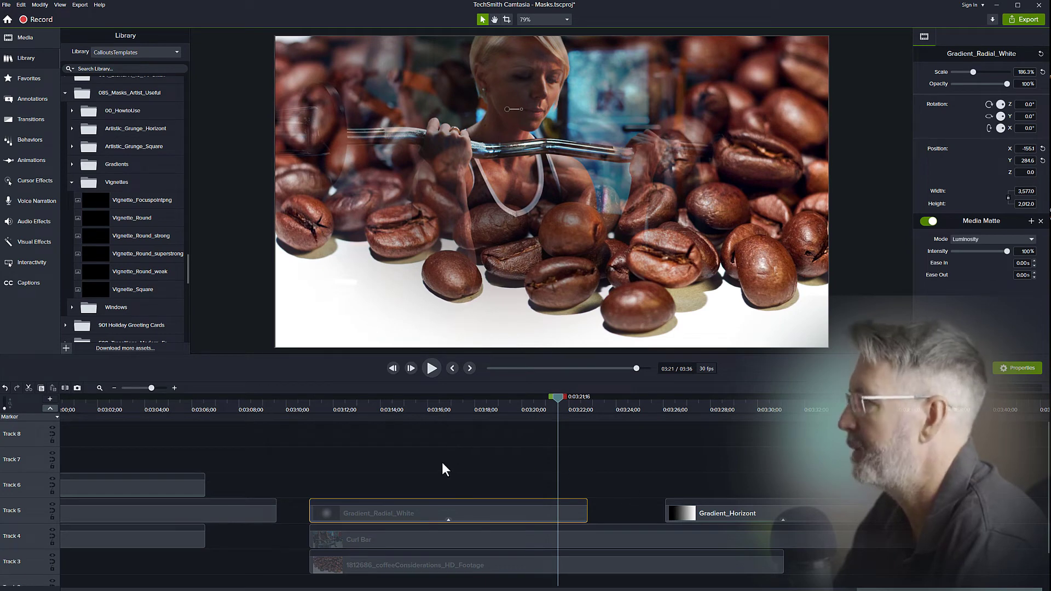
# Step: Delete the Gradient_Radial_White and Gradient_Horizont clips from Track 5
pyautogui.moveTo(442, 462); pyautogui.dragTo(703, 517)
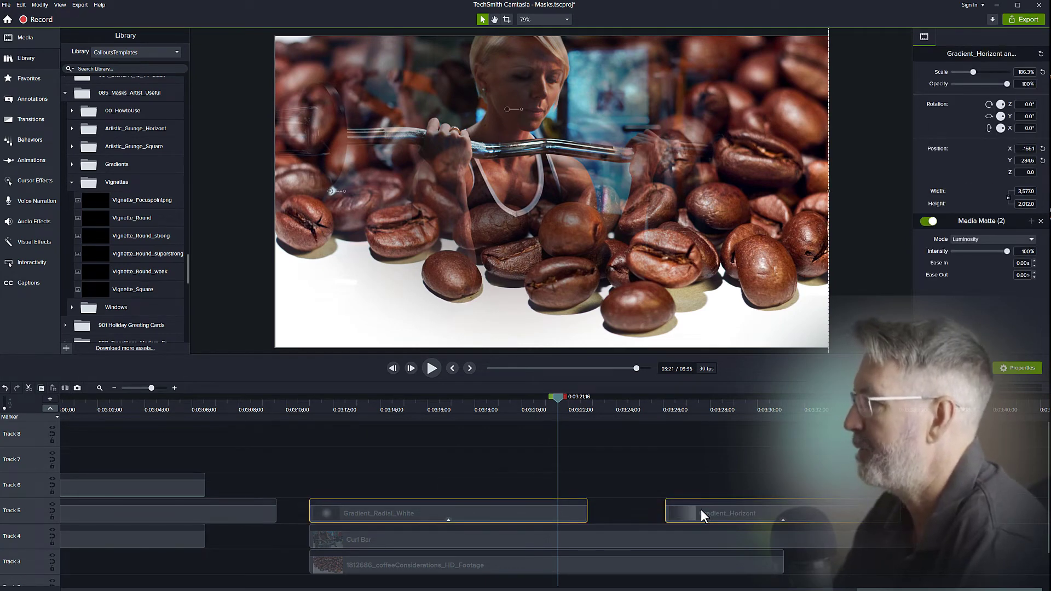
pyautogui.press('Delete')
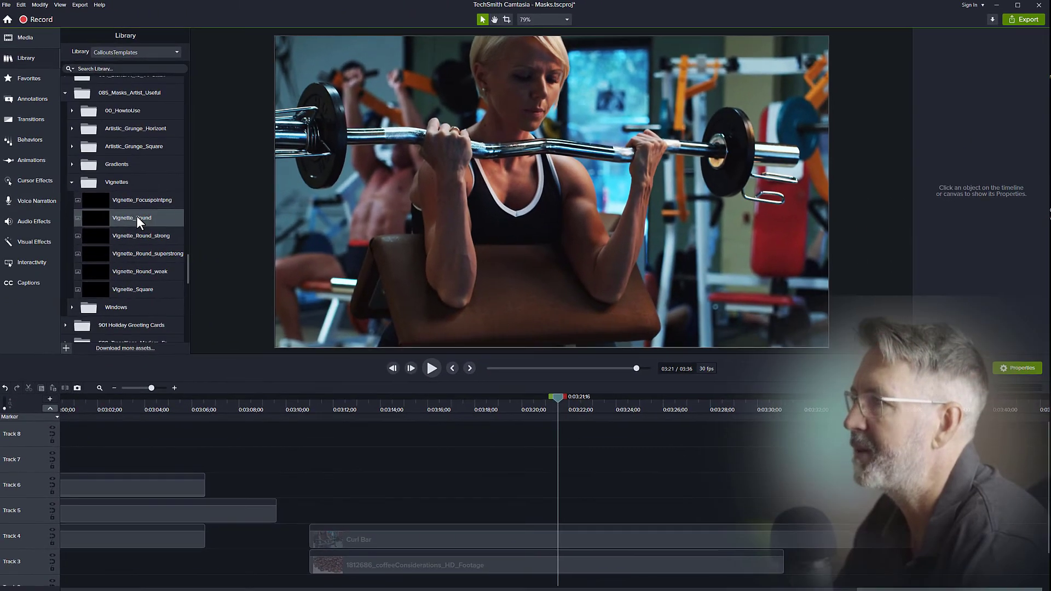
# Step: Add Vignette_Round to Track 5, compare it hidden and shown, then slide it later
pyautogui.moveTo(135, 217); pyautogui.dragTo(400, 518)
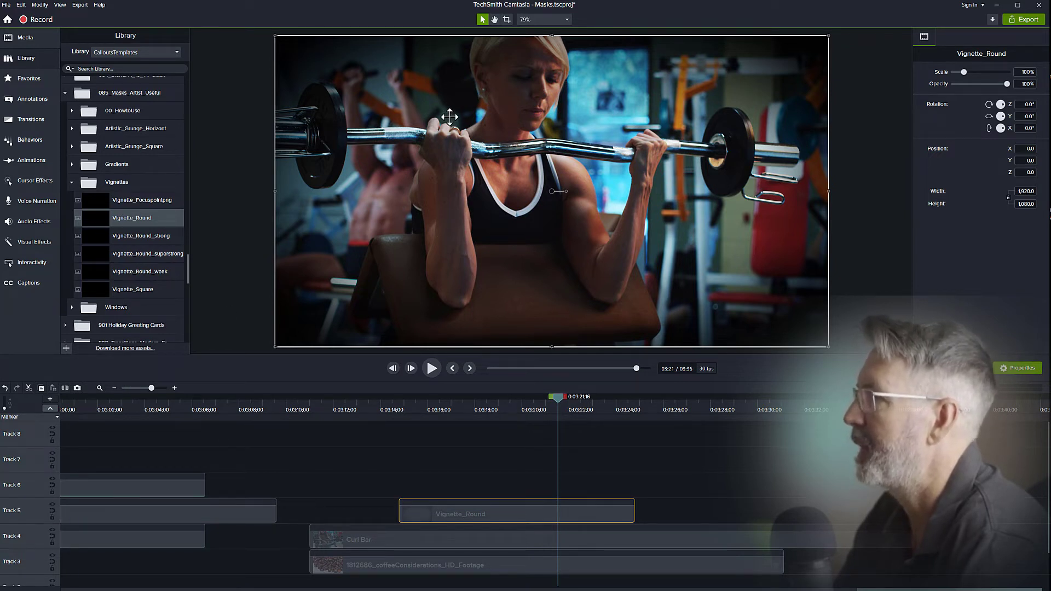
pyautogui.click(53, 504)
pyautogui.click(53, 503)
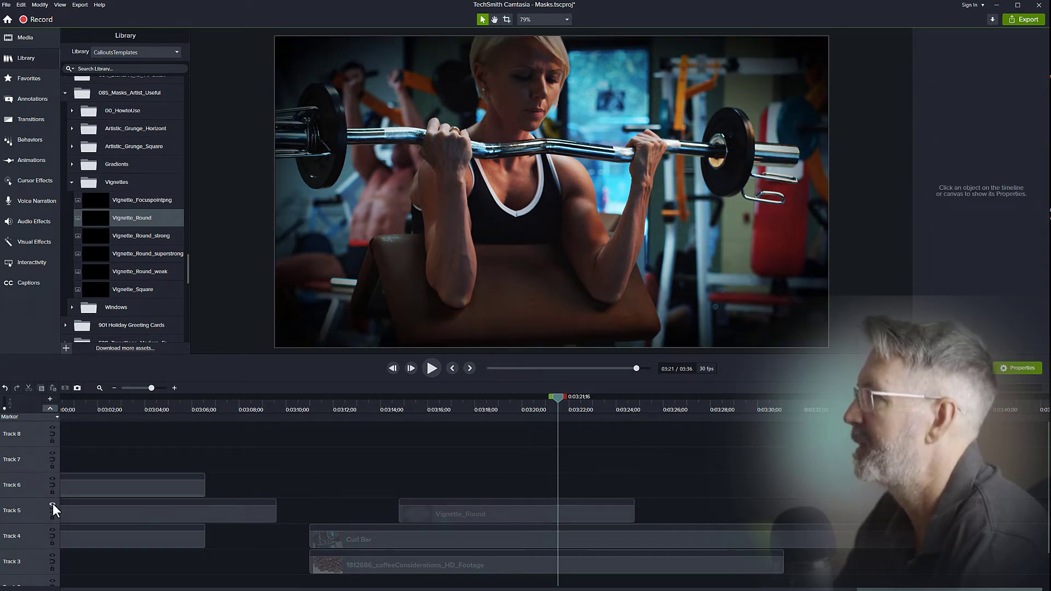
pyautogui.click(53, 503)
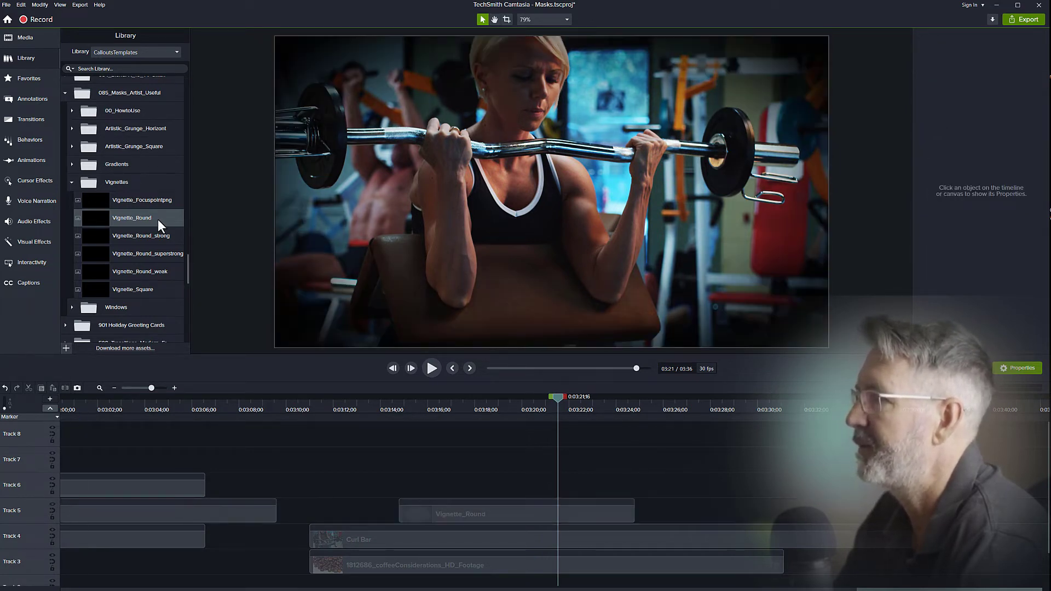
pyautogui.moveTo(454, 513); pyautogui.dragTo(712, 520)
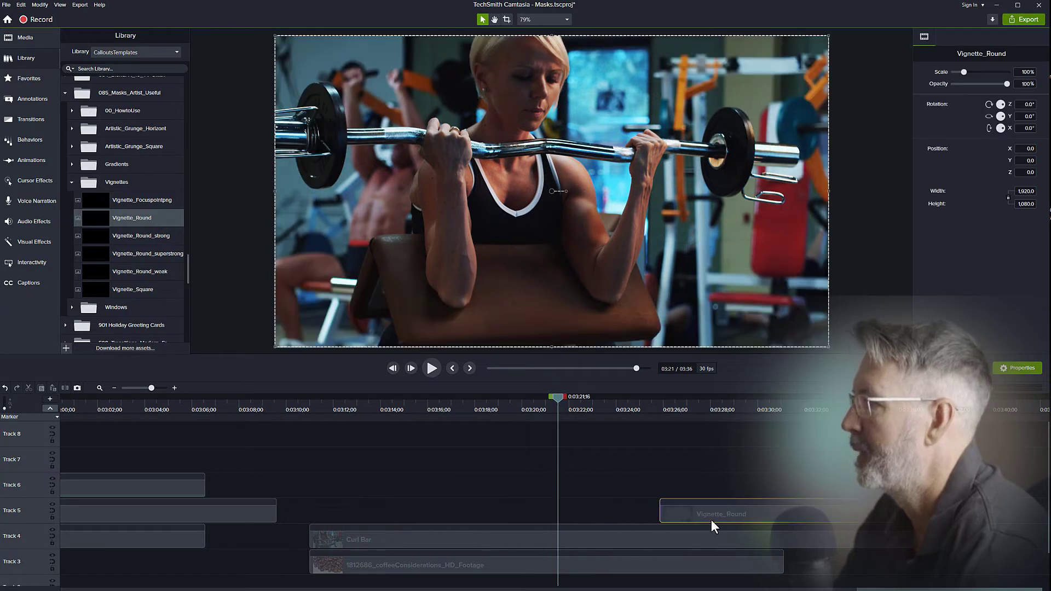
# Step: Add Vignette_Round_strong to Track 6 and Vignette_Round_superstrong to Track 7
pyautogui.click(133, 237)
pyautogui.moveTo(173, 282); pyautogui.dragTo(275, 437)
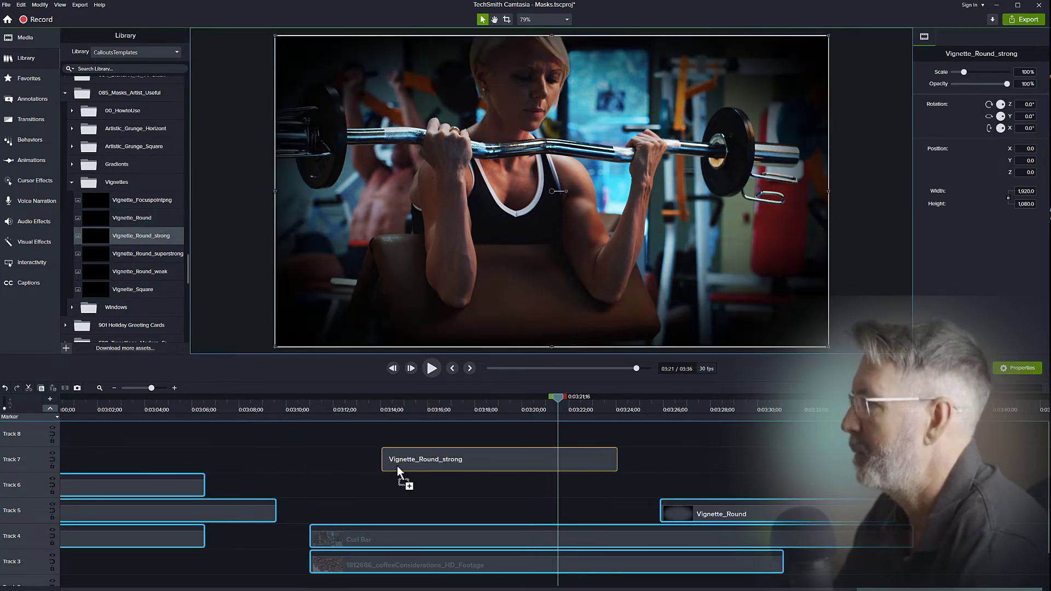
pyautogui.moveTo(396, 466); pyautogui.dragTo(449, 481)
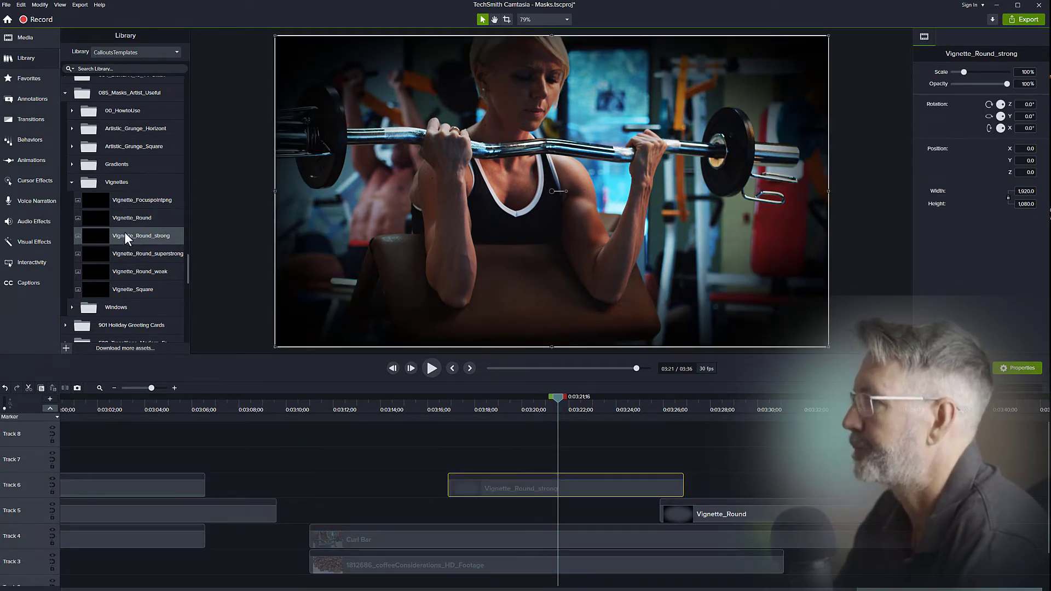
pyautogui.moveTo(119, 256); pyautogui.dragTo(501, 470)
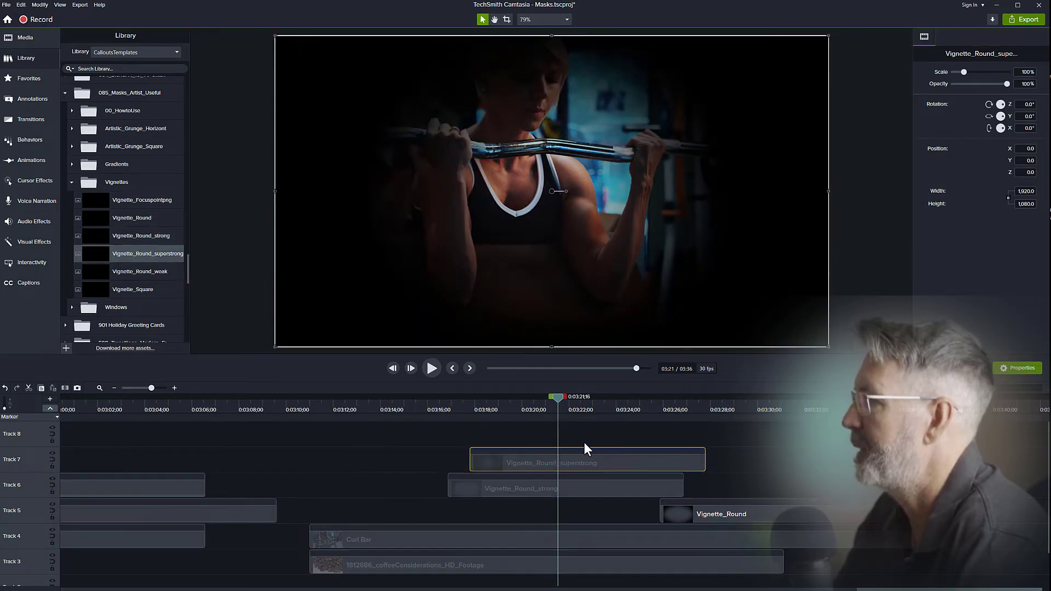
# Step: Delete the three round vignettes and place Vignette_Square on Track 5
pyautogui.click(147, 273)
pyautogui.click(133, 290)
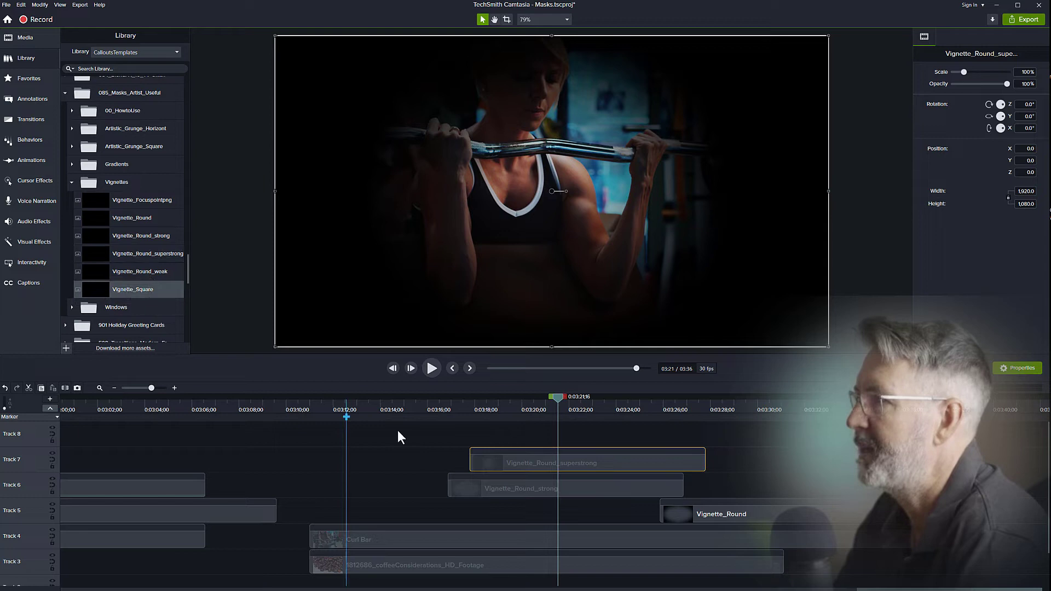
pyautogui.moveTo(489, 433); pyautogui.dragTo(751, 515)
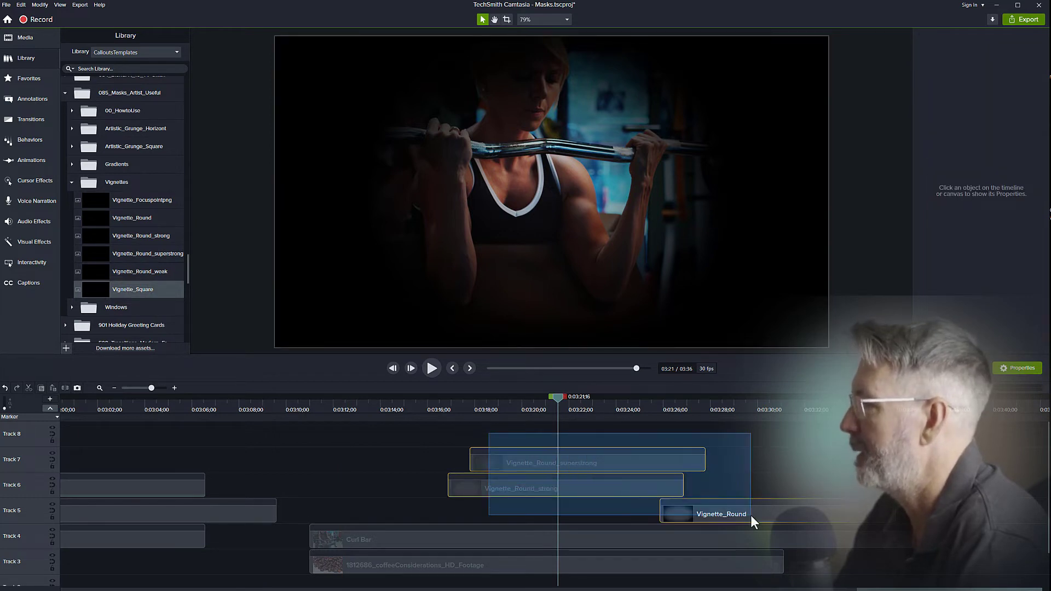
pyautogui.press('Delete')
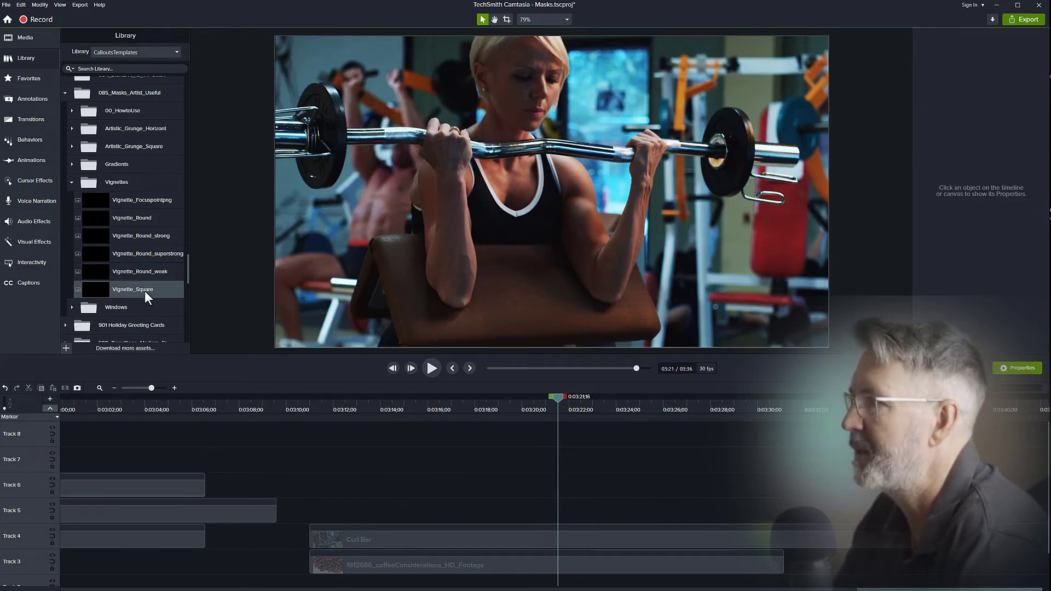
pyautogui.moveTo(145, 291)
pyautogui.mouseDown()
pyautogui.moveTo(404, 456)
pyautogui.moveTo(435, 509)
pyautogui.mouseUp()
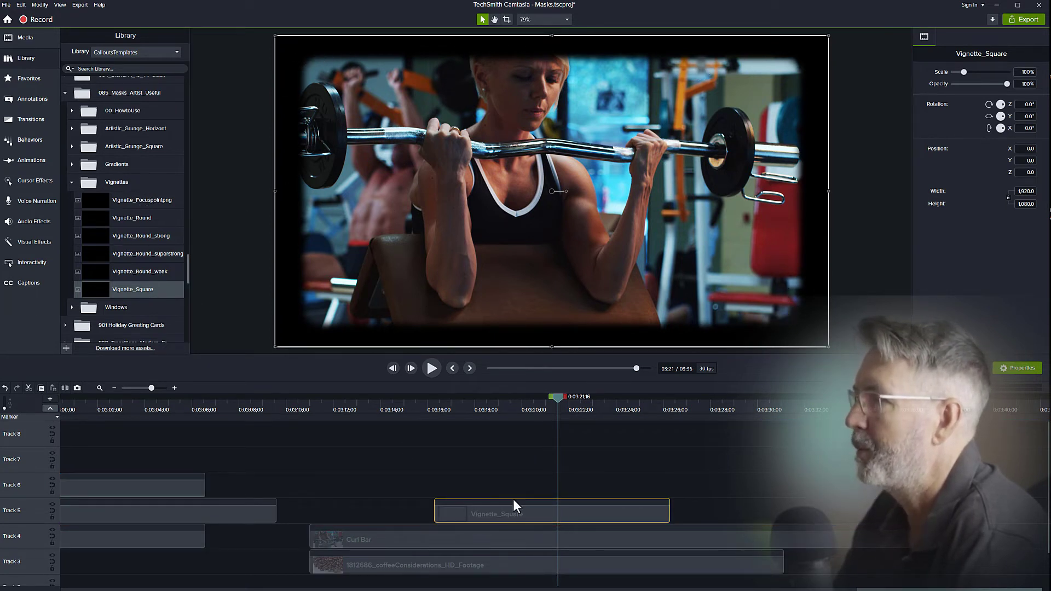
# Step: Replace Vignette_Square with Vignette_Focuspointpng on Track 5, shifted slightly earlier
pyautogui.click(526, 487)
pyautogui.click(532, 508)
pyautogui.press('Delete')
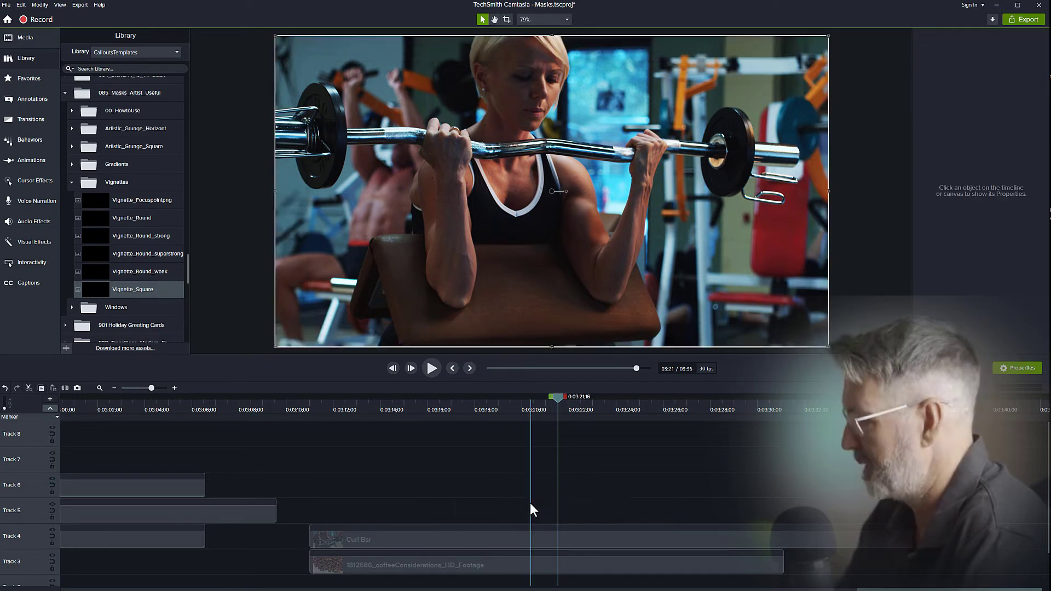
pyautogui.click(160, 205)
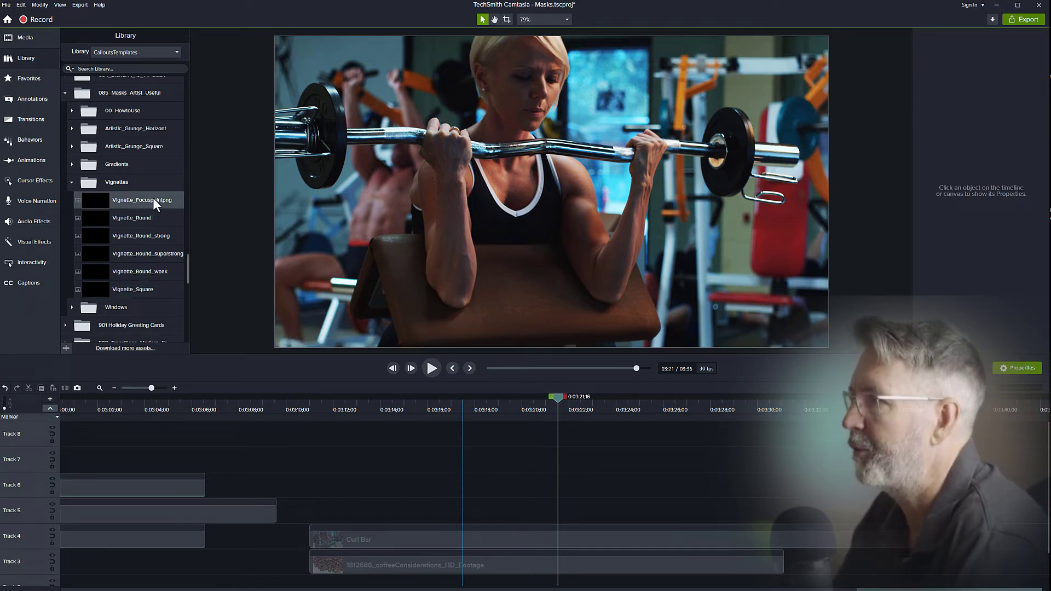
pyautogui.moveTo(153, 198); pyautogui.dragTo(454, 499)
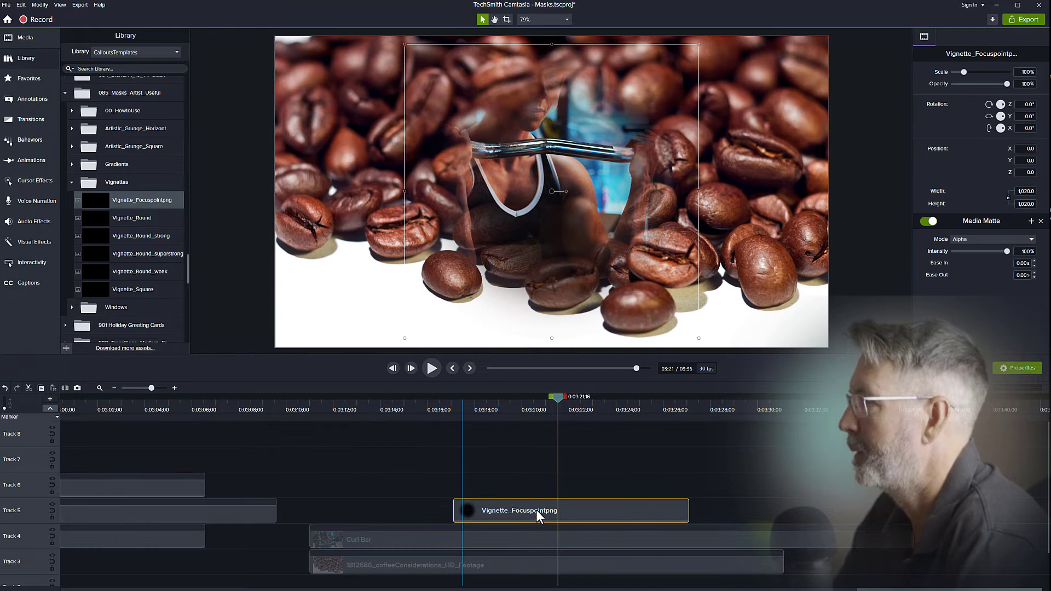
pyautogui.moveTo(537, 511); pyautogui.dragTo(481, 516)
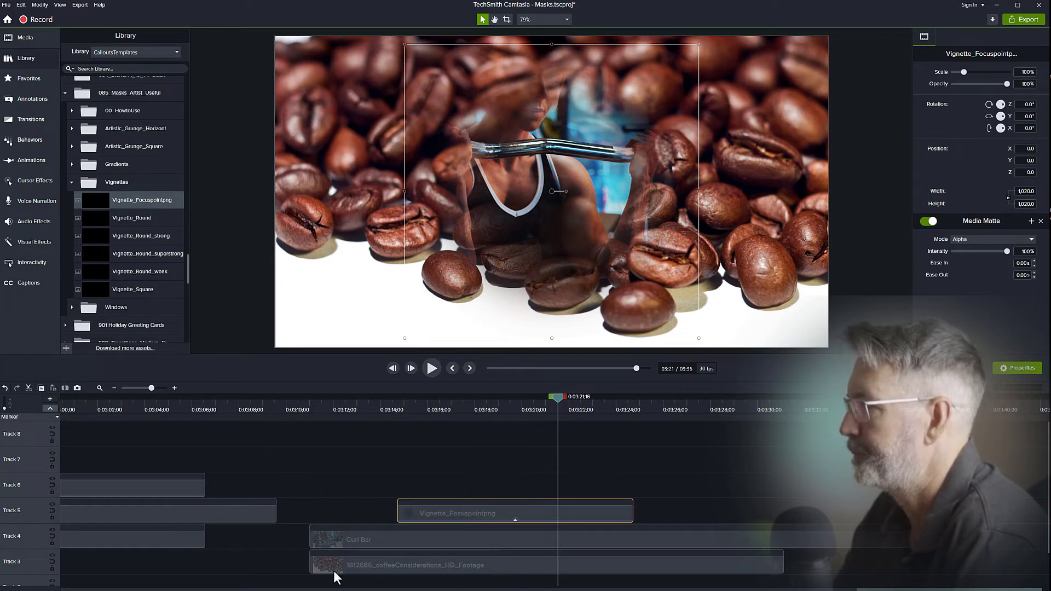
# Step: Hide the coffee footage track and reselect the focus-point vignette clip
pyautogui.click(383, 568)
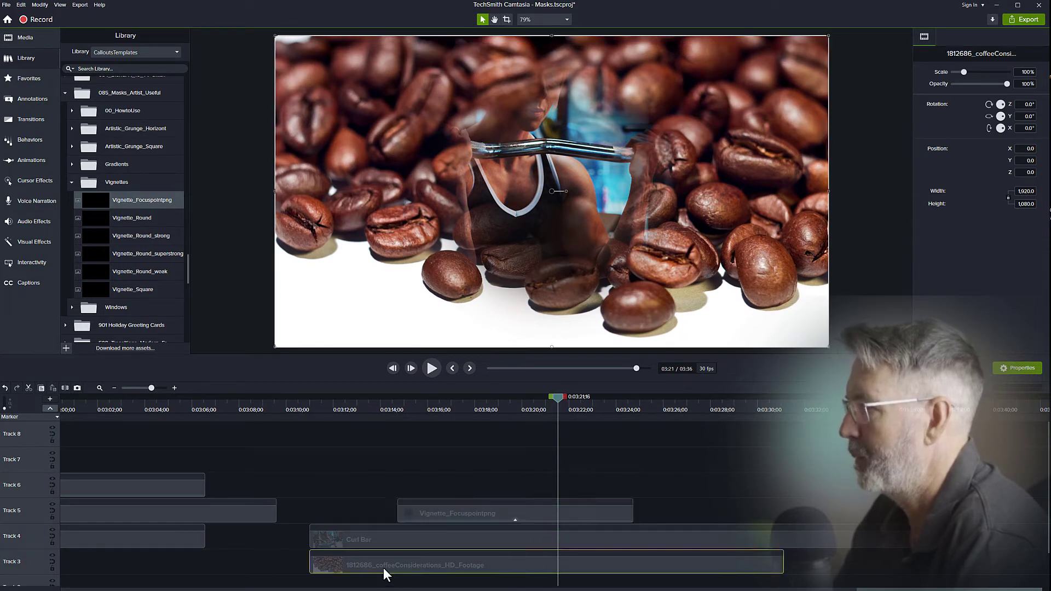
pyautogui.click(52, 555)
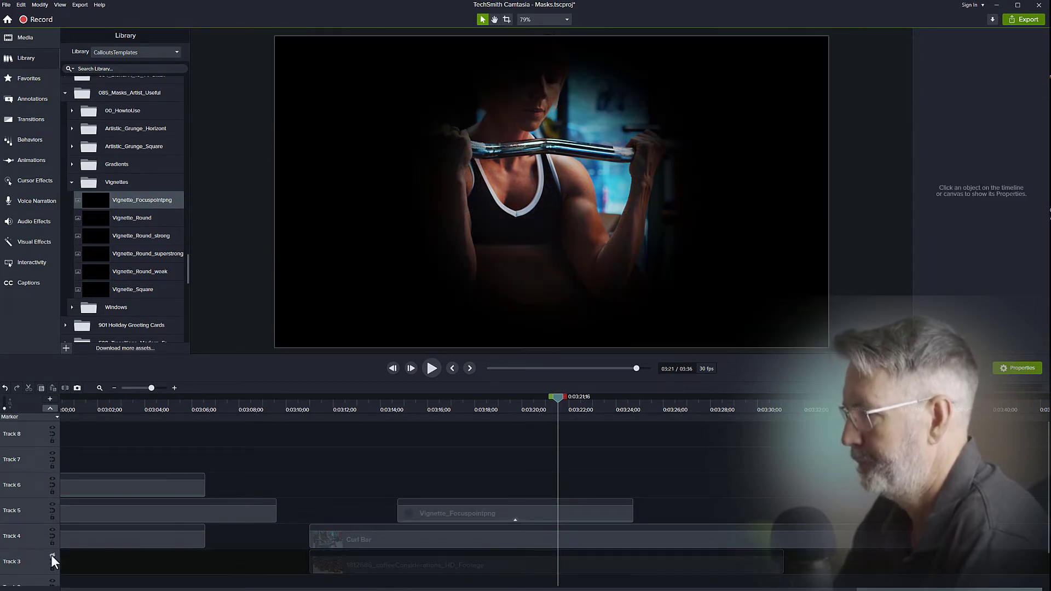
pyautogui.click(481, 516)
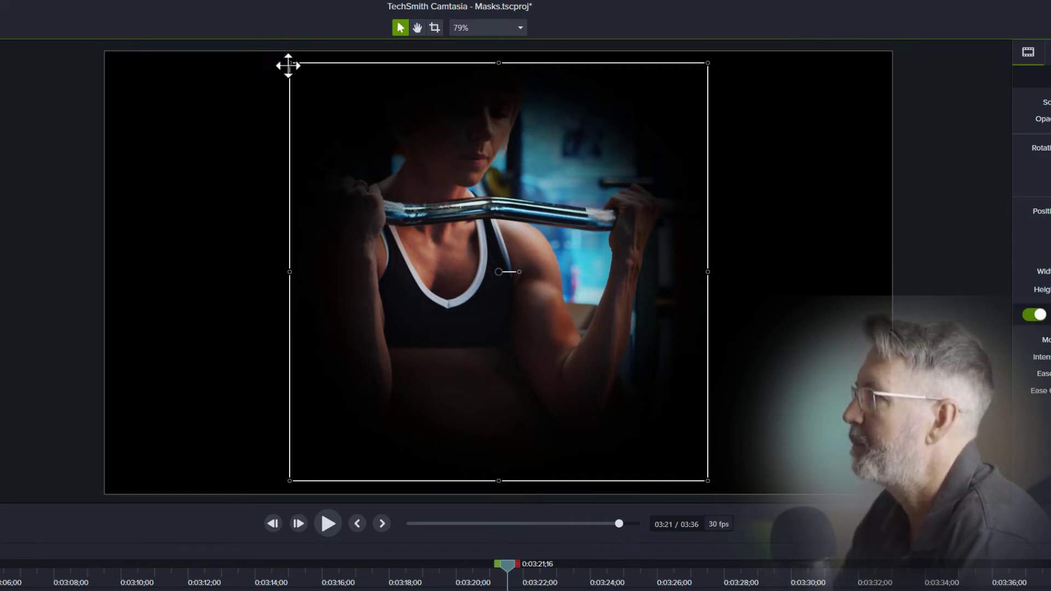
# Step: Shrink the focus-point vignette, move it up-left, and extend it downward
pyautogui.moveTo(289, 64); pyautogui.dragTo(414, 212)
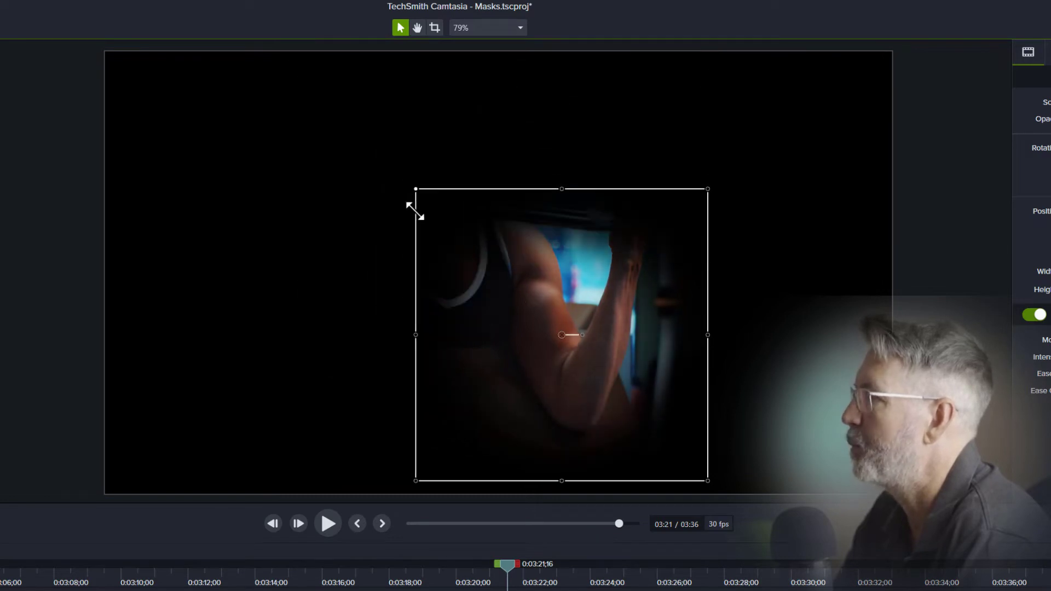
pyautogui.moveTo(562, 284); pyautogui.dragTo(456, 129)
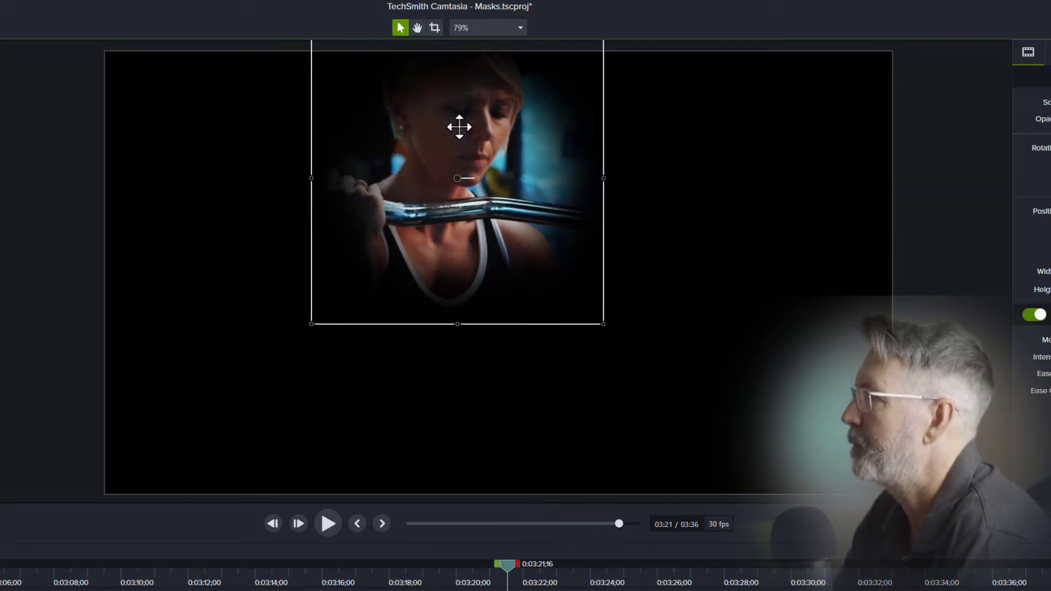
pyautogui.press('Escape')
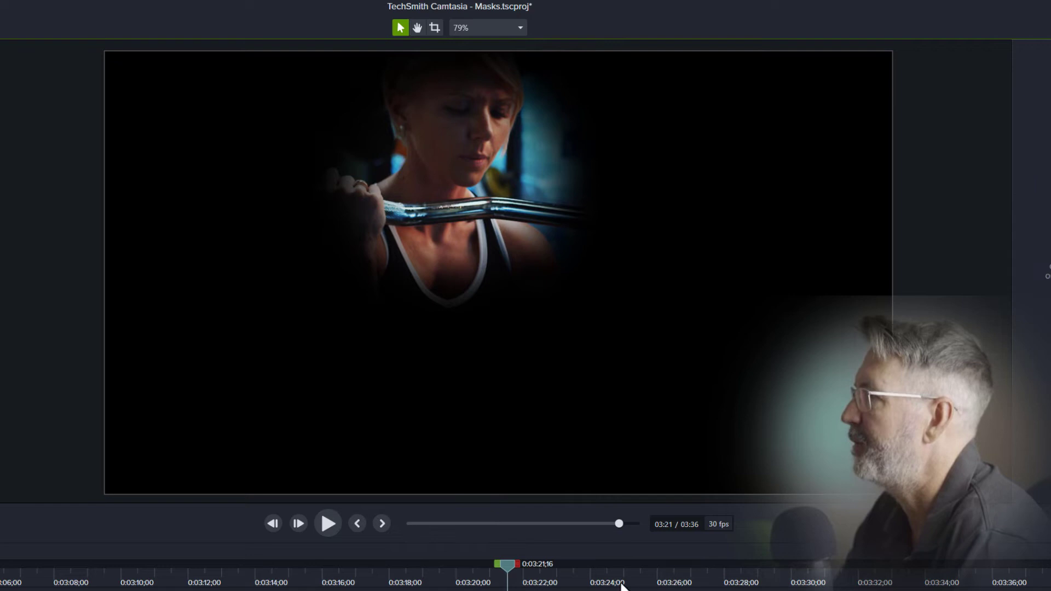
pyautogui.moveTo(510, 573)
pyautogui.mouseDown()
pyautogui.moveTo(533, 571)
pyautogui.moveTo(487, 571)
pyautogui.moveTo(551, 571)
pyautogui.mouseUp()
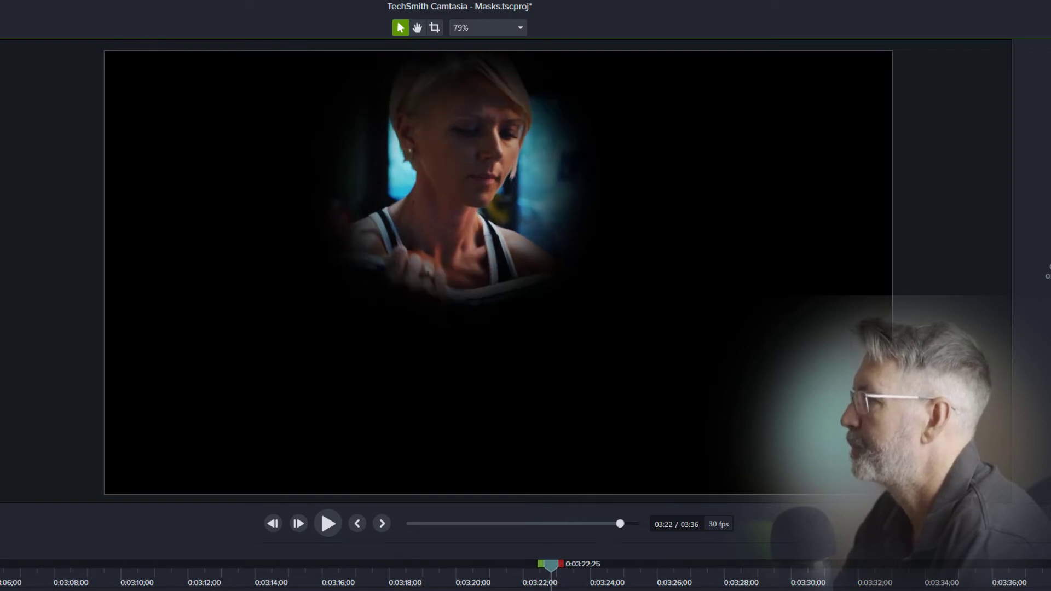
pyautogui.click(454, 181)
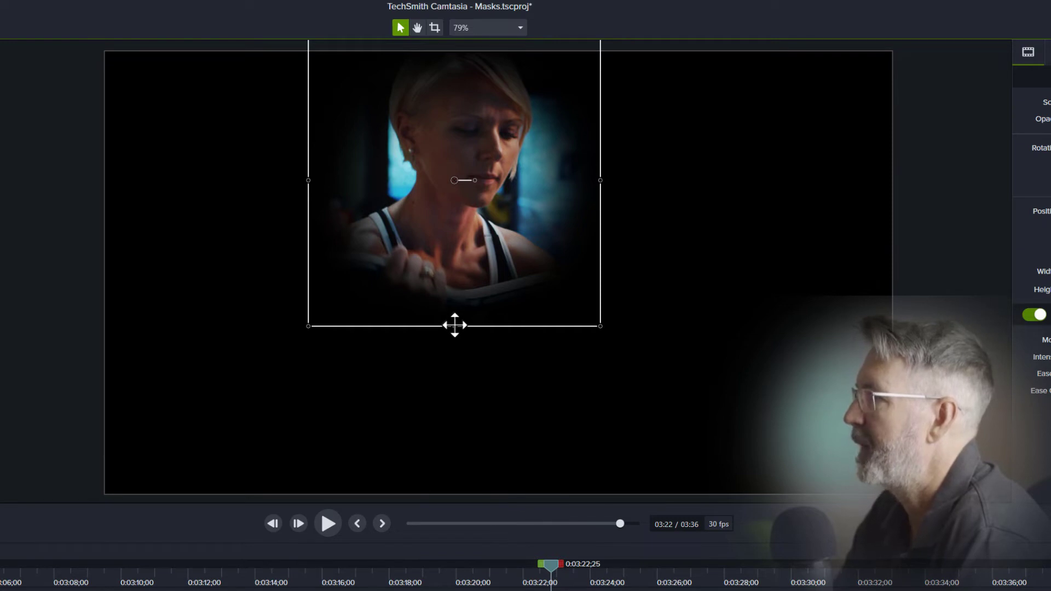
pyautogui.moveTo(455, 325); pyautogui.dragTo(467, 493)
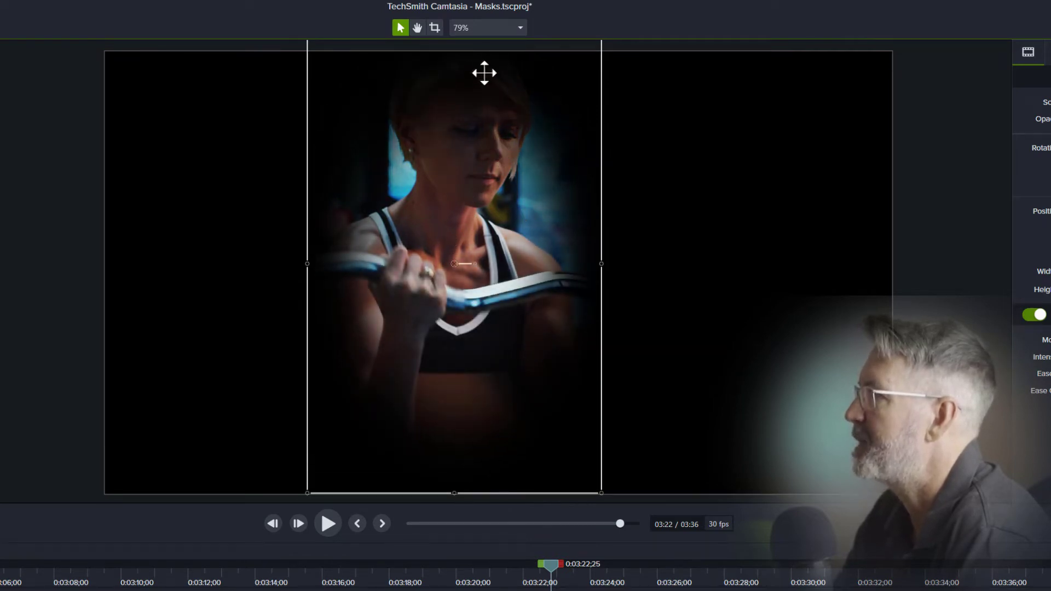
pyautogui.scroll(-5, 525, 209)
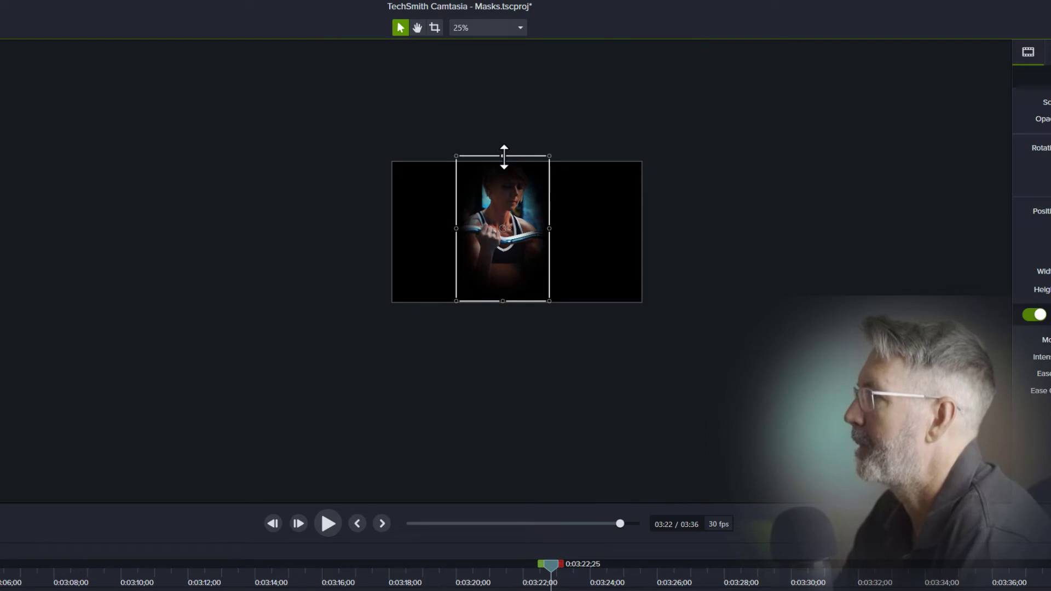
# Step: Stretch the vignette window taller and nudge it right and down
pyautogui.moveTo(503, 156); pyautogui.dragTo(501, 68)
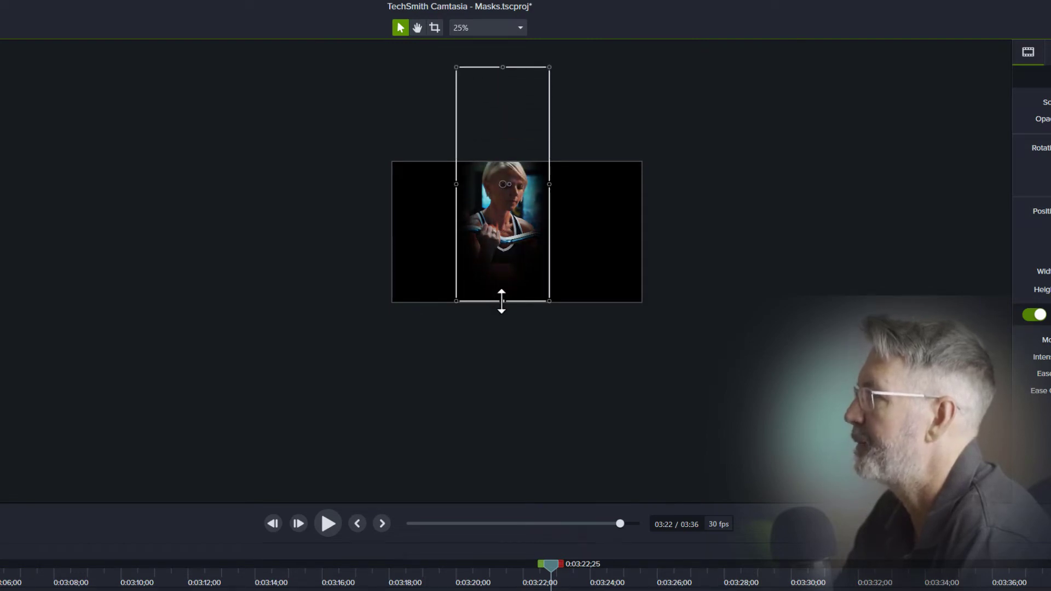
pyautogui.moveTo(502, 302); pyautogui.dragTo(509, 344)
pyautogui.moveTo(524, 261); pyautogui.dragTo(532, 277)
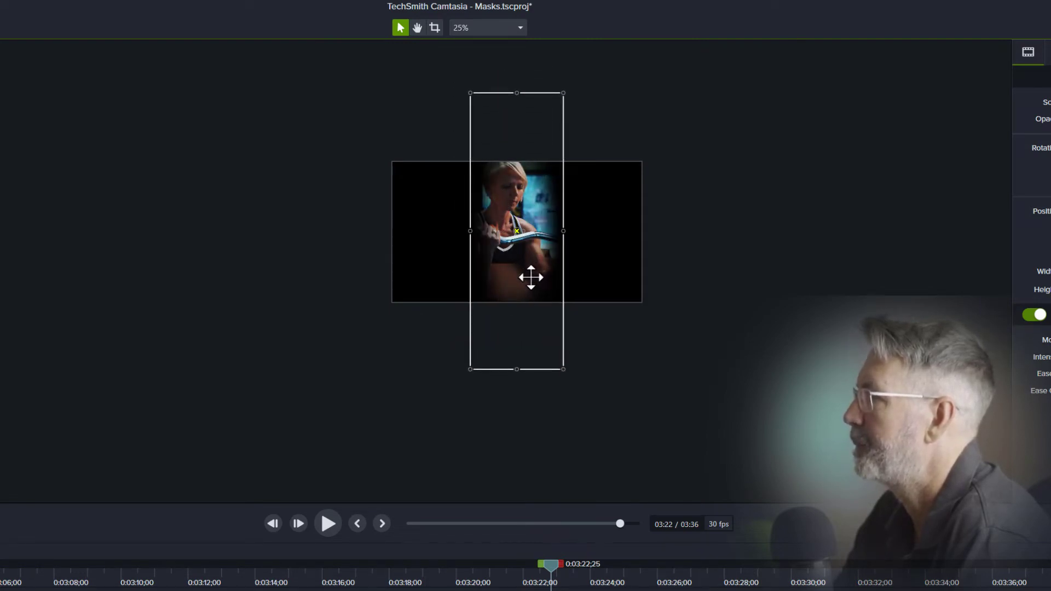
# Step: Set the canvas zoom to Fit and play back the vignetted curl-bar footage
pyautogui.click(483, 27)
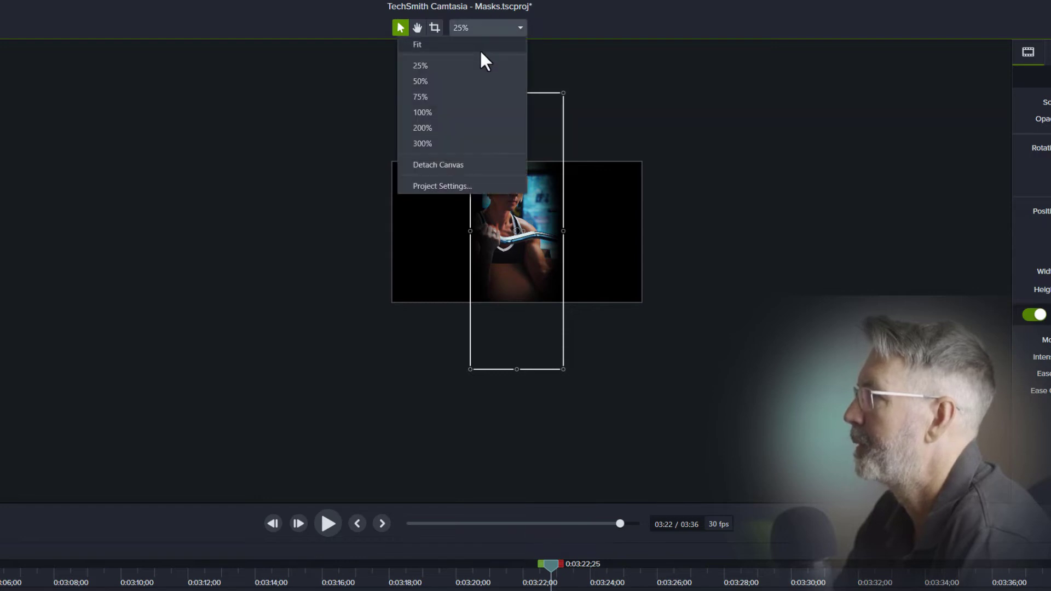
pyautogui.click(476, 45)
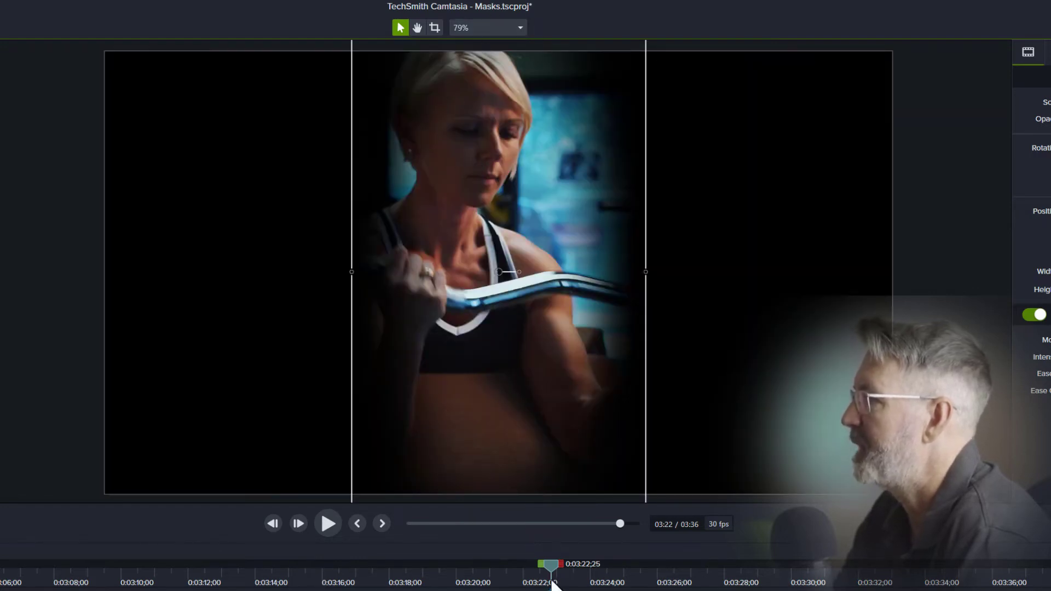
pyautogui.moveTo(556, 575)
pyautogui.mouseDown()
pyautogui.moveTo(422, 576)
pyautogui.moveTo(454, 575)
pyautogui.mouseUp()
pyautogui.press('space')
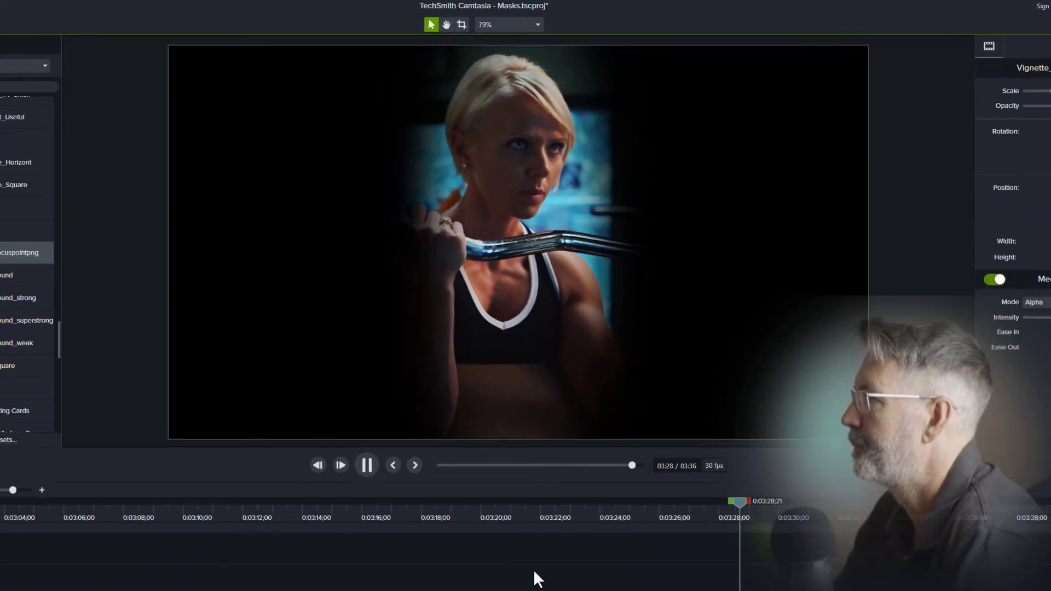
pyautogui.press('space')
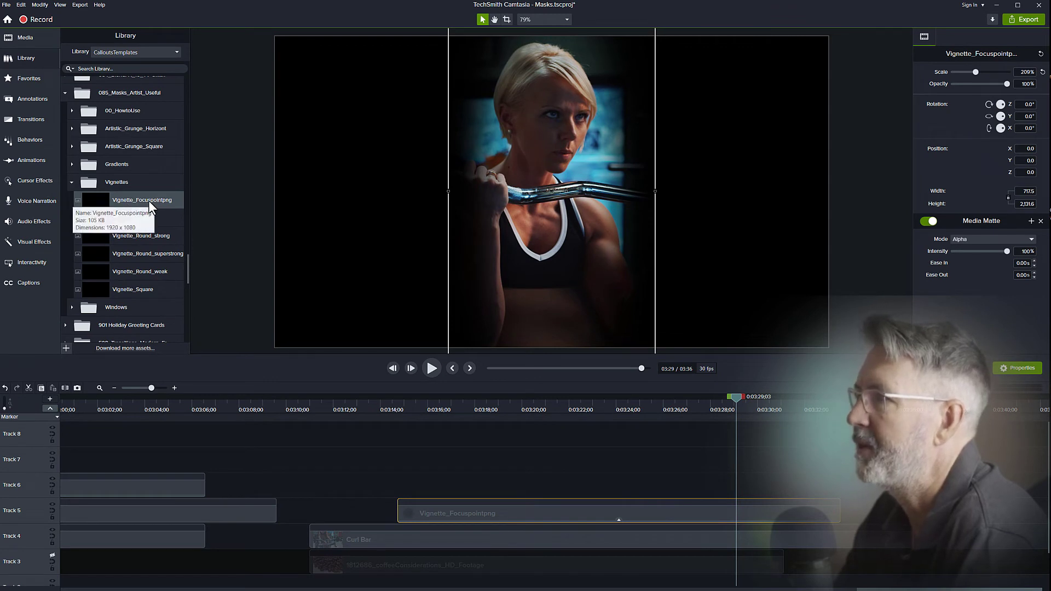
# Step: Collapse Vignettes, expand the Windows mask folder, and rewind to about 3:15
pyautogui.click(70, 183)
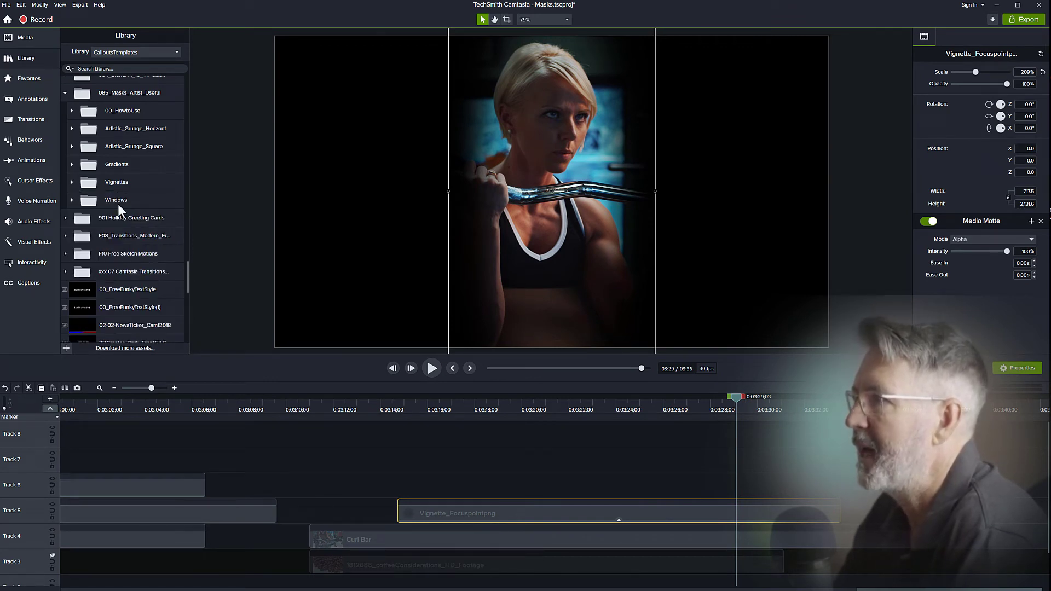
pyautogui.click(73, 200)
pyautogui.scroll(-3, 145, 218)
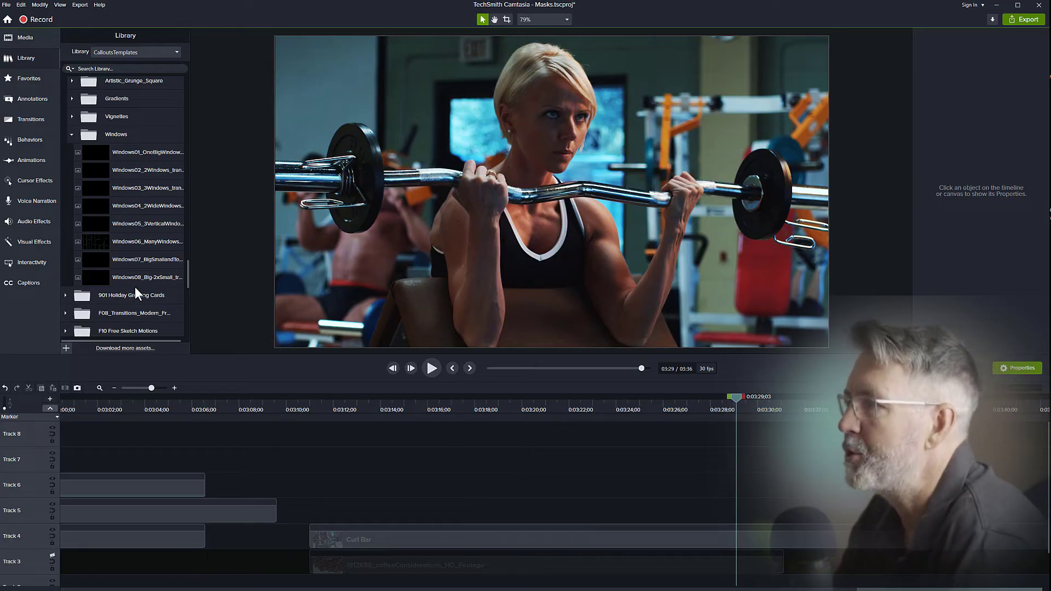
pyautogui.moveTo(734, 398); pyautogui.dragTo(599, 398)
pyautogui.moveTo(463, 441); pyautogui.dragTo(506, 443)
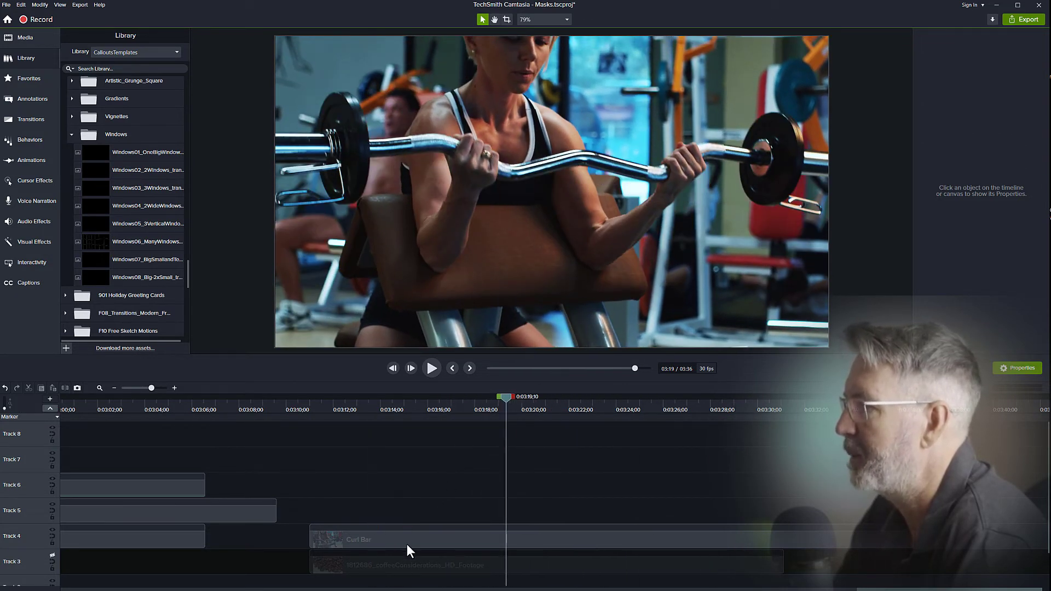
pyautogui.moveTo(501, 400); pyautogui.dragTo(419, 402)
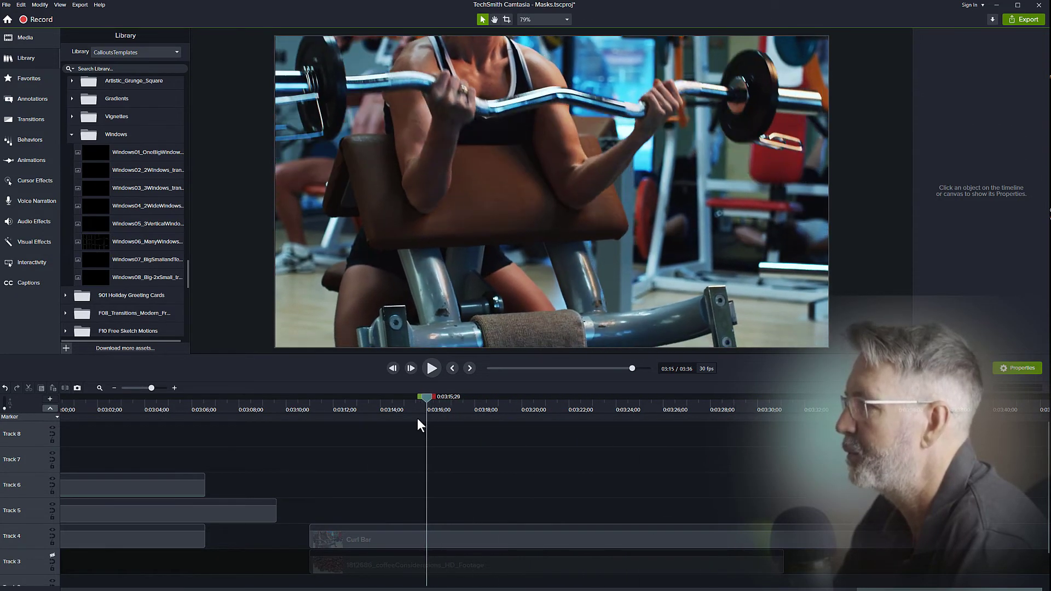
# Step: Preview and try the one-big-window mask above the footage, then delete it
pyautogui.click(102, 154)
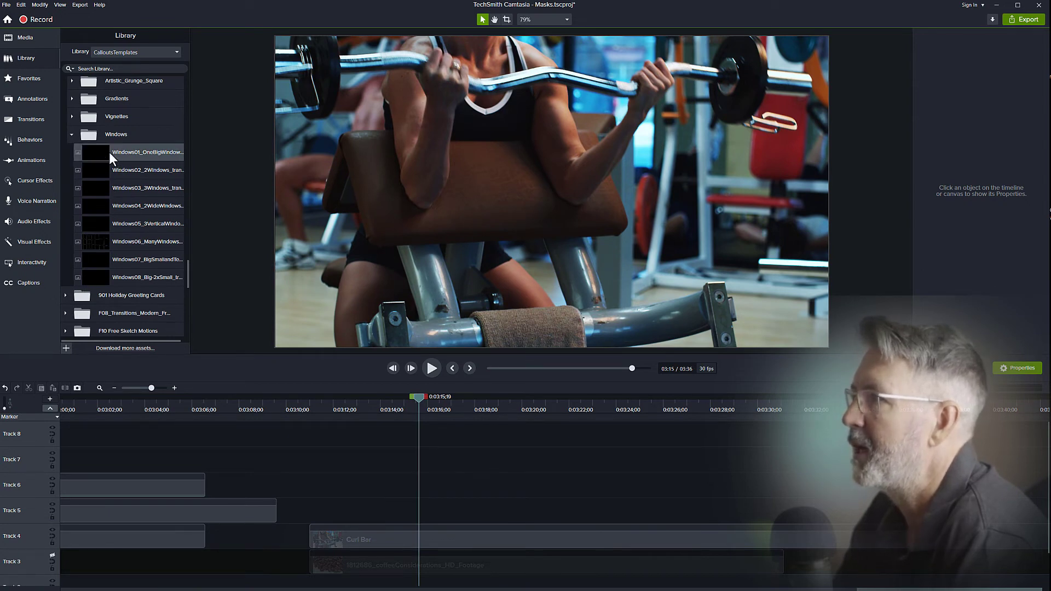
pyautogui.doubleClick(99, 155)
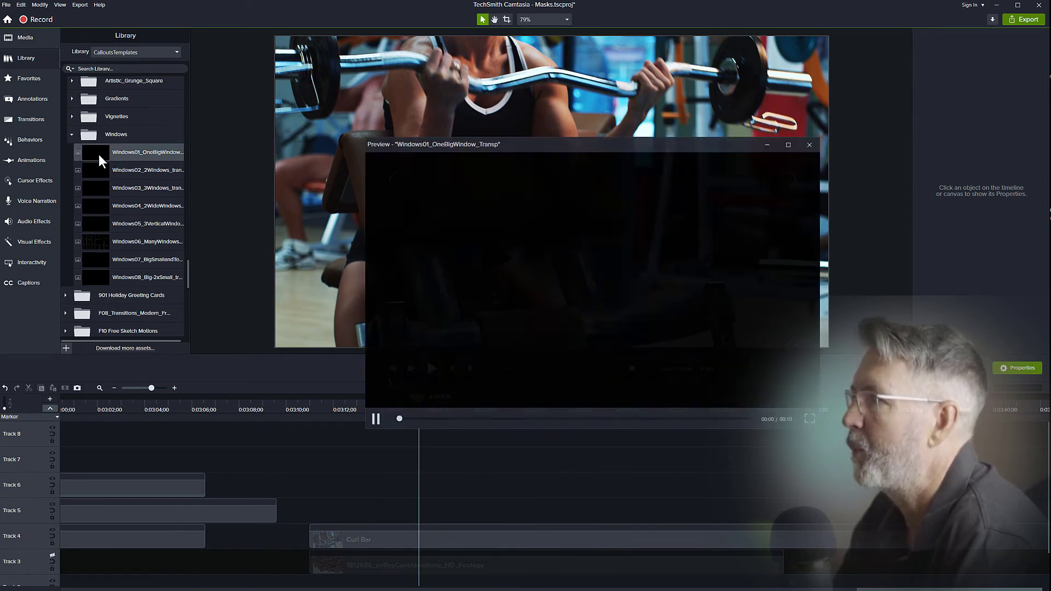
pyautogui.click(810, 145)
pyautogui.moveTo(106, 153); pyautogui.dragTo(362, 506)
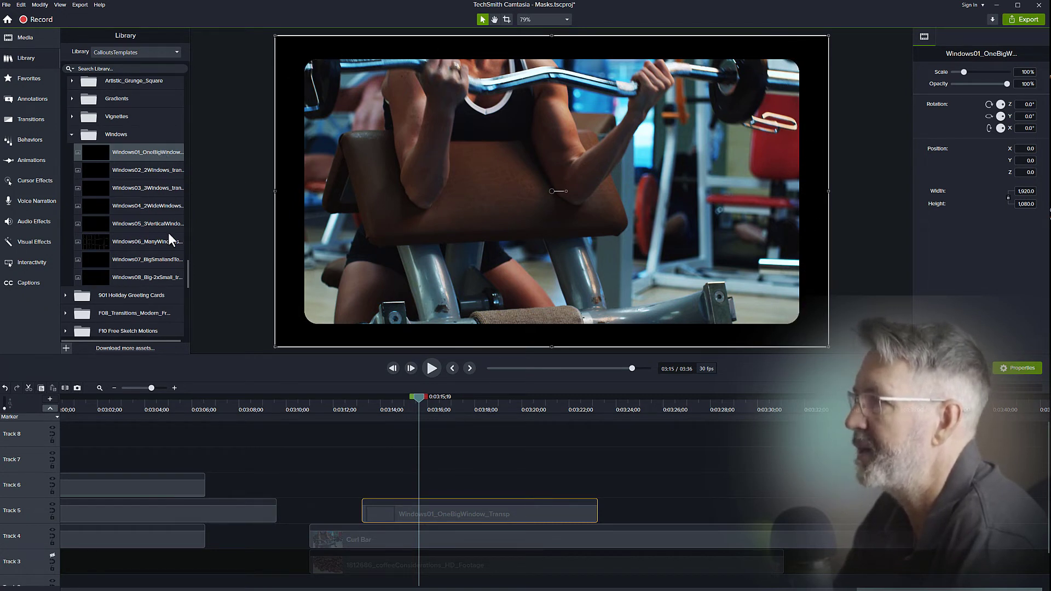
pyautogui.moveTo(470, 512); pyautogui.dragTo(675, 515)
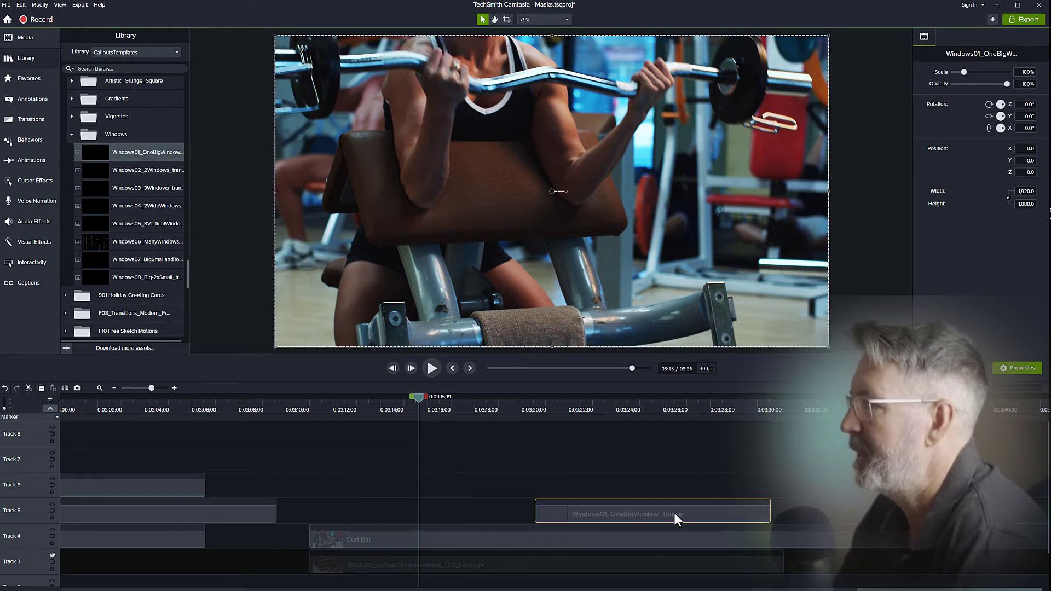
pyautogui.press('Delete')
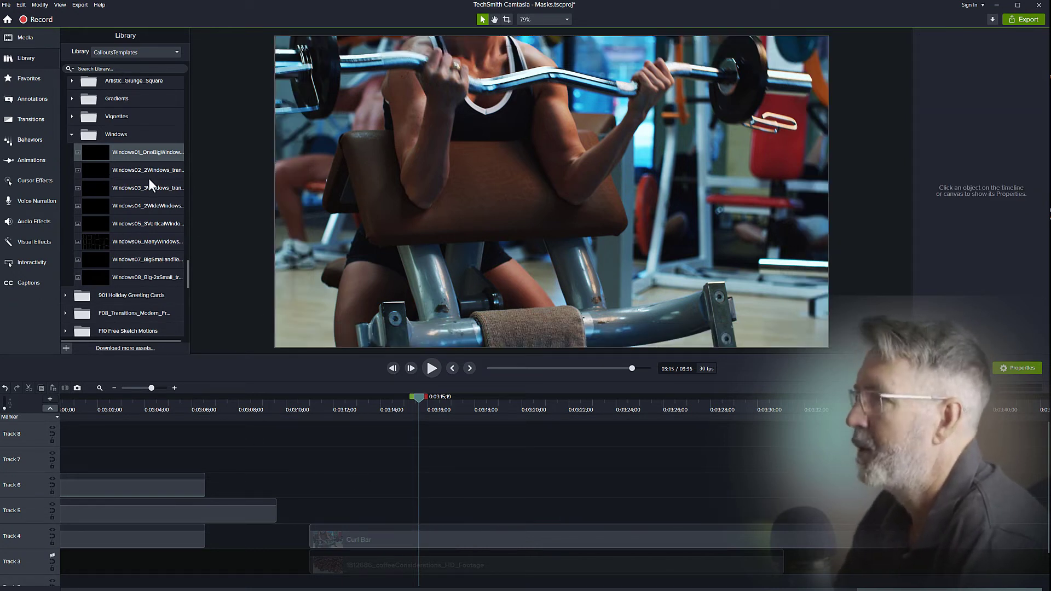
# Step: Preview the two-windows template and add it above the footage, nudged slightly earlier
pyautogui.doubleClick(138, 172)
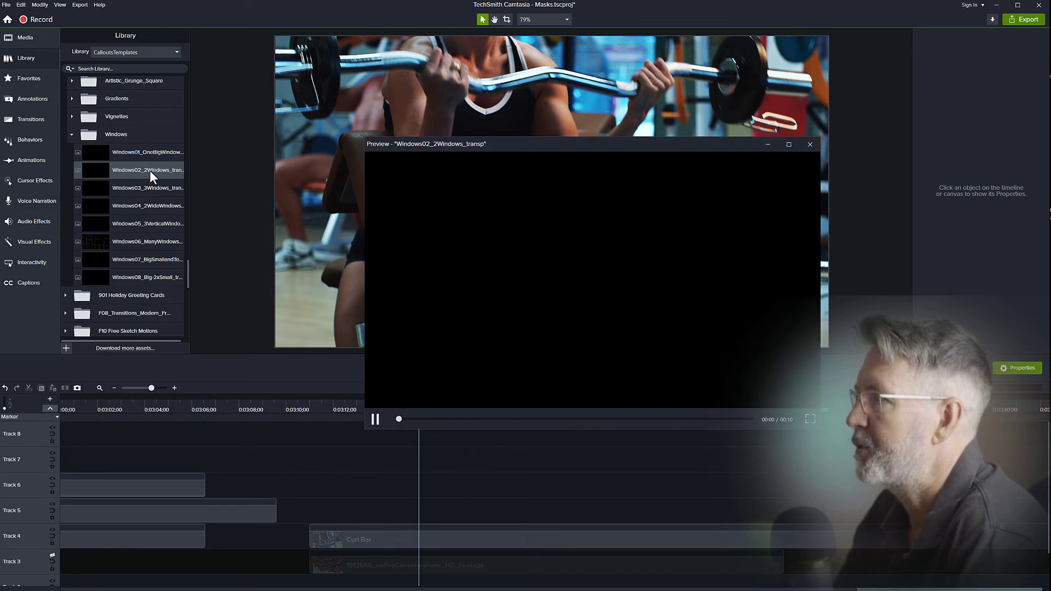
pyautogui.click(809, 145)
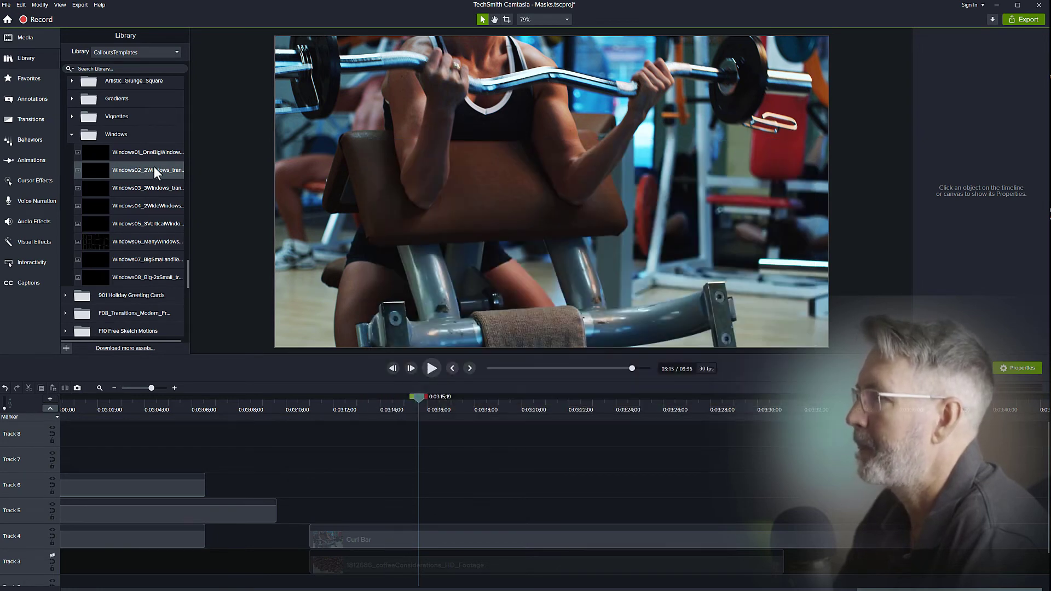
pyautogui.moveTo(154, 168); pyautogui.dragTo(398, 533)
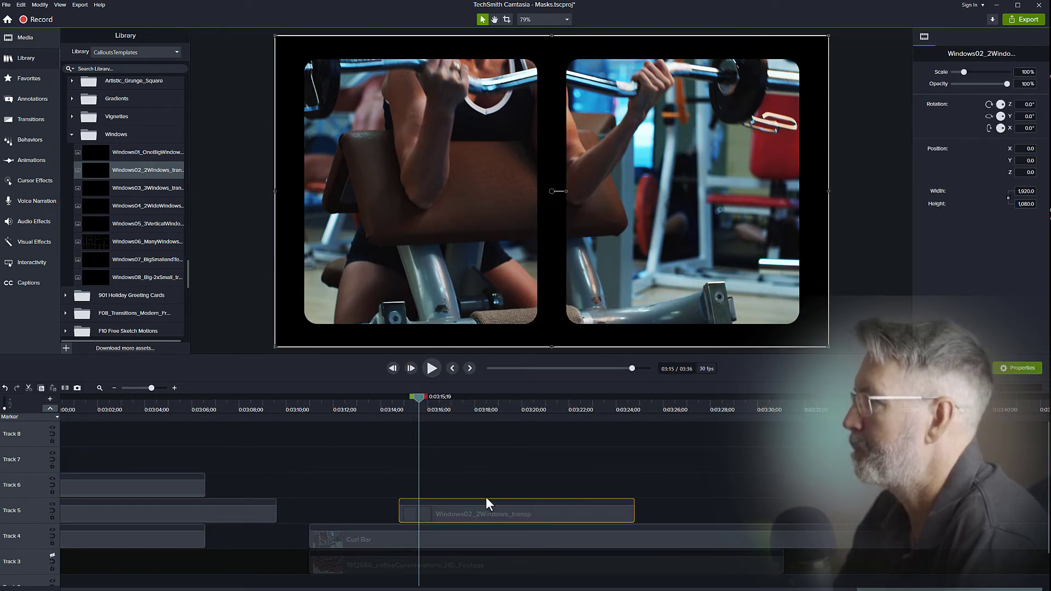
pyautogui.moveTo(483, 517); pyautogui.dragTo(457, 521)
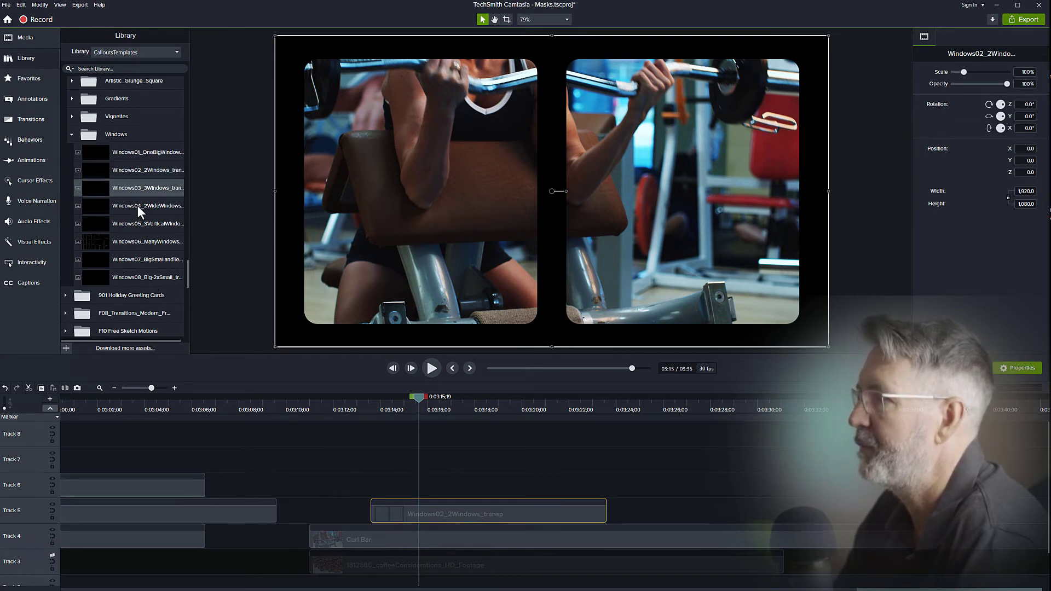
# Step: Add the two-wide-windows mask at the playhead and delete the two-windows mask
pyautogui.moveTo(137, 206)
pyautogui.mouseDown()
pyautogui.moveTo(438, 498)
pyautogui.moveTo(438, 486)
pyautogui.moveTo(684, 529)
pyautogui.moveTo(851, 528)
pyautogui.mouseUp()
pyautogui.moveTo(538, 492); pyautogui.dragTo(484, 492)
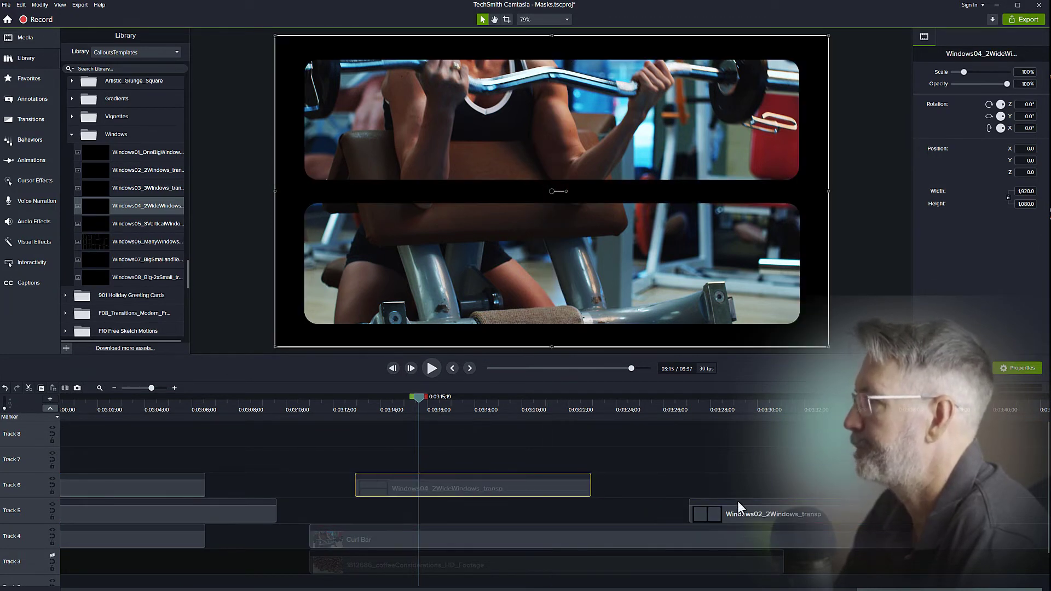
pyautogui.click(741, 509)
pyautogui.press('Delete')
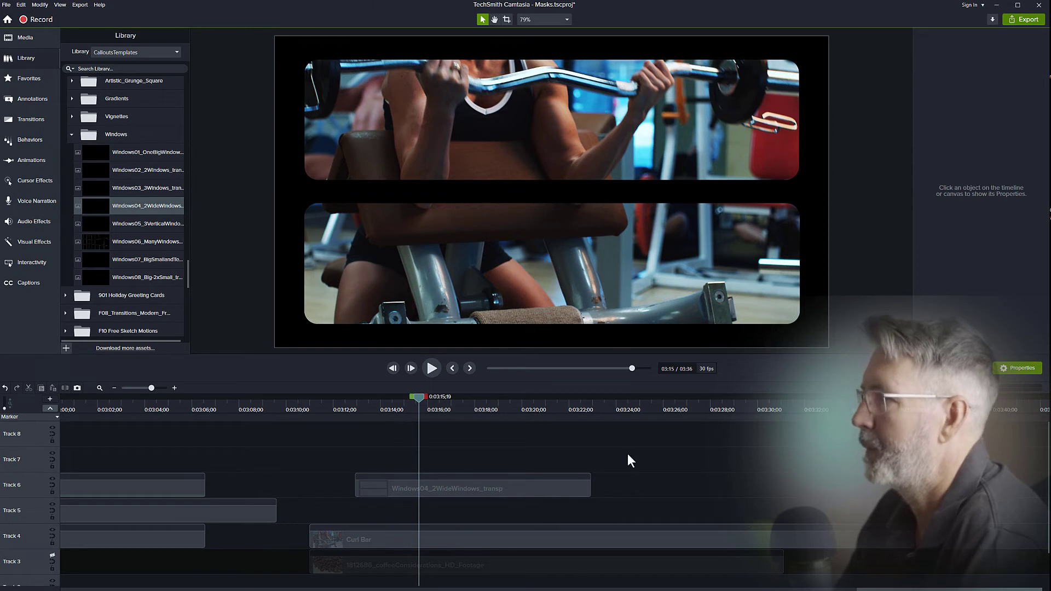
# Step: Add the three-vertical-windows mask one track down; try and delete Windows03
pyautogui.moveTo(148, 223); pyautogui.dragTo(362, 459)
pyautogui.moveTo(412, 484); pyautogui.dragTo(733, 489)
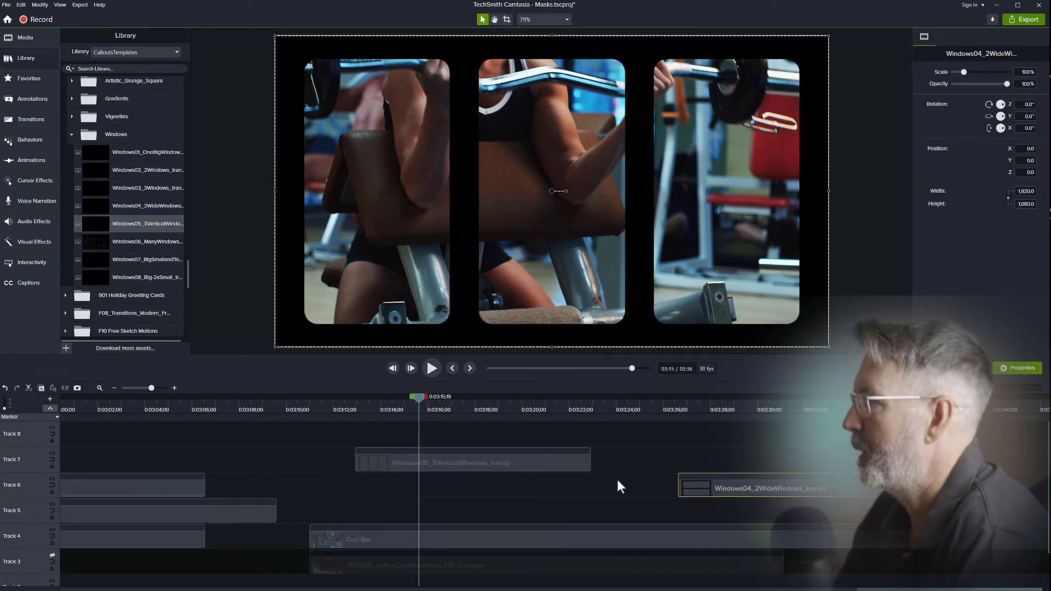
pyautogui.moveTo(495, 459); pyautogui.dragTo(515, 502)
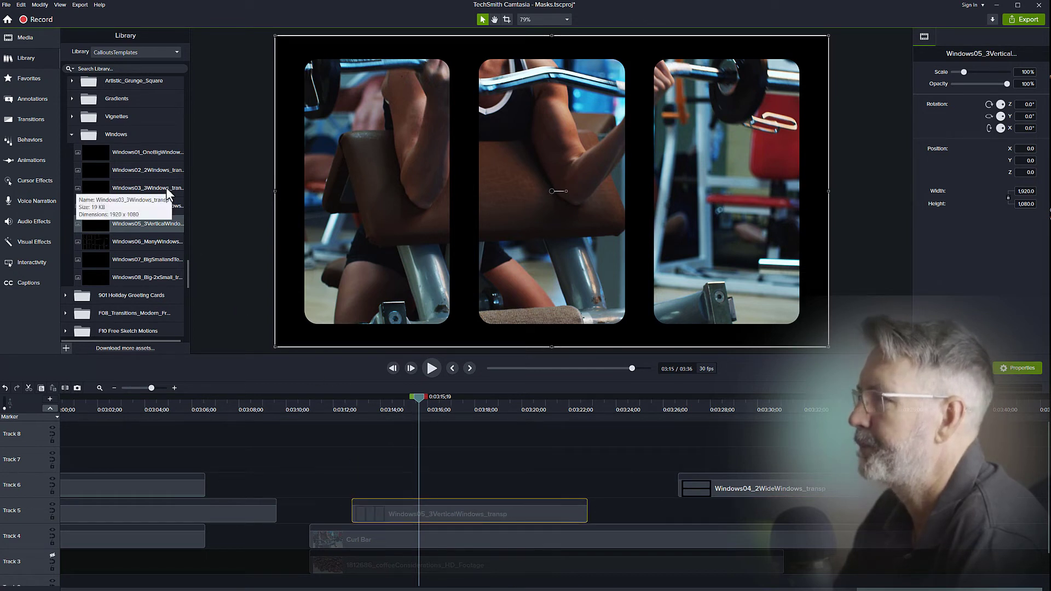
pyautogui.moveTo(166, 188); pyautogui.dragTo(343, 466)
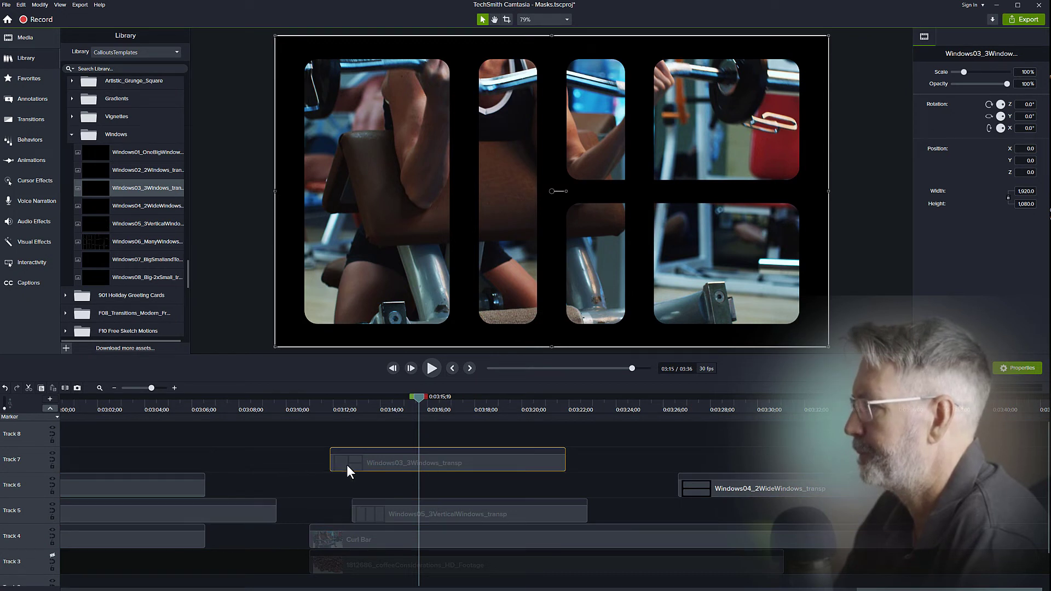
pyautogui.press('Delete')
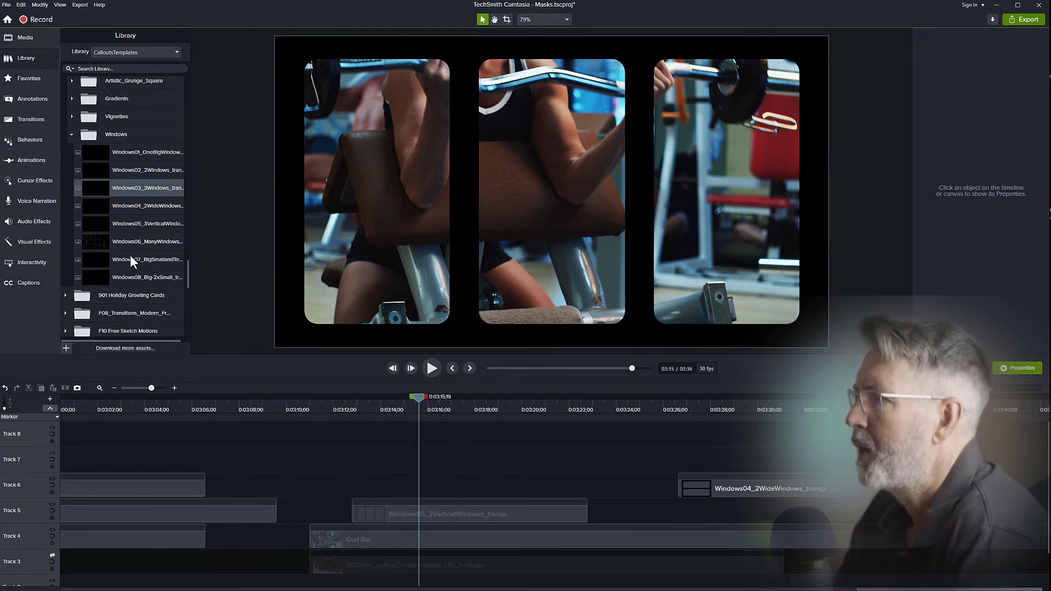
# Step: Slide three-vertical-windows later, try many-windows, then add Windows07_BigSmallandTextSpace
pyautogui.click(131, 241)
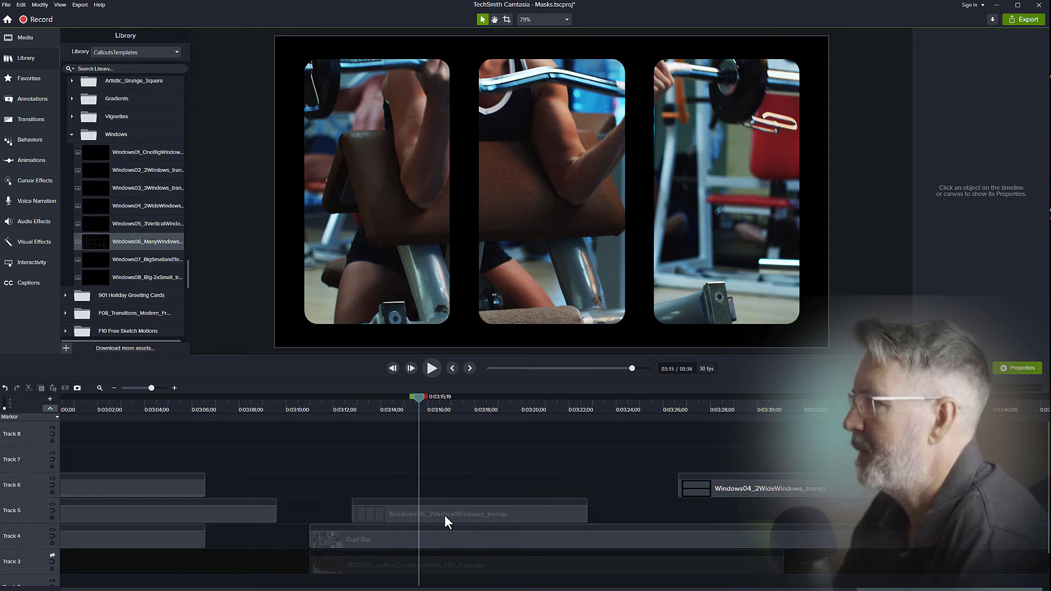
pyautogui.moveTo(443, 515); pyautogui.dragTo(652, 514)
pyautogui.moveTo(155, 270); pyautogui.dragTo(358, 490)
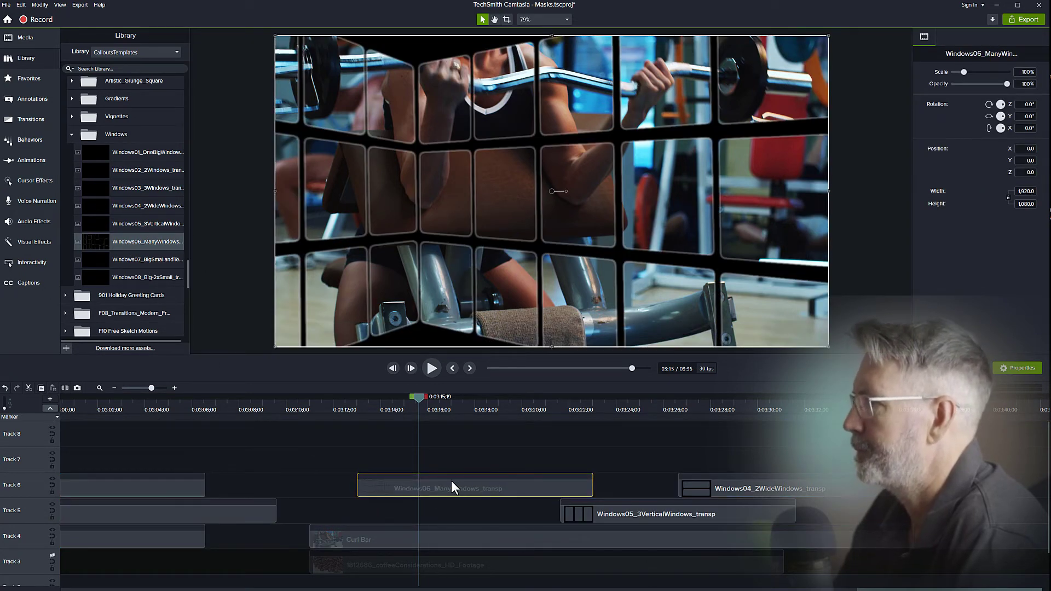
pyautogui.press('Delete')
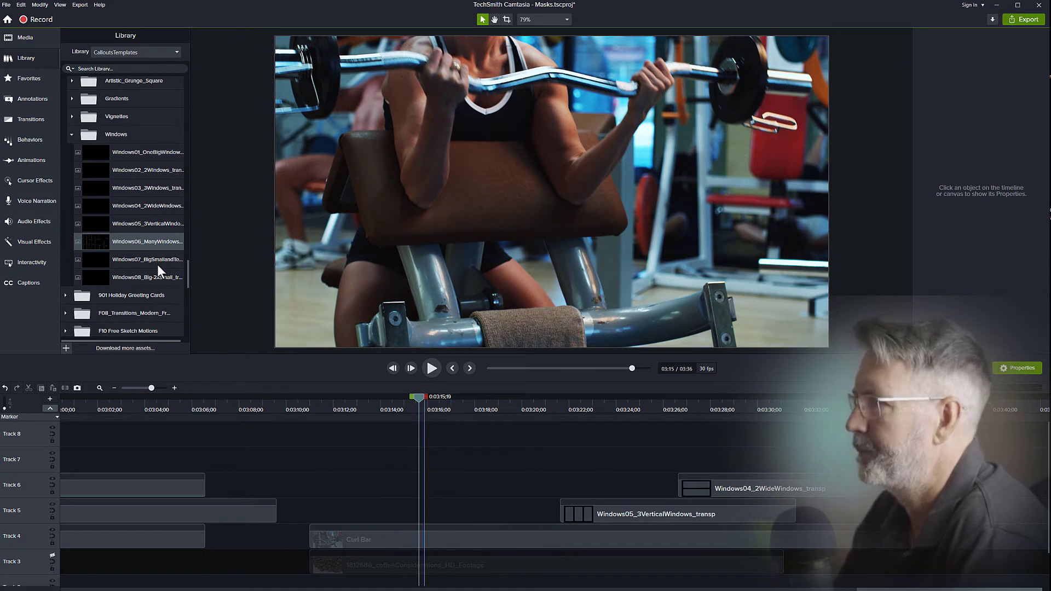
pyautogui.moveTo(145, 260); pyautogui.dragTo(378, 460)
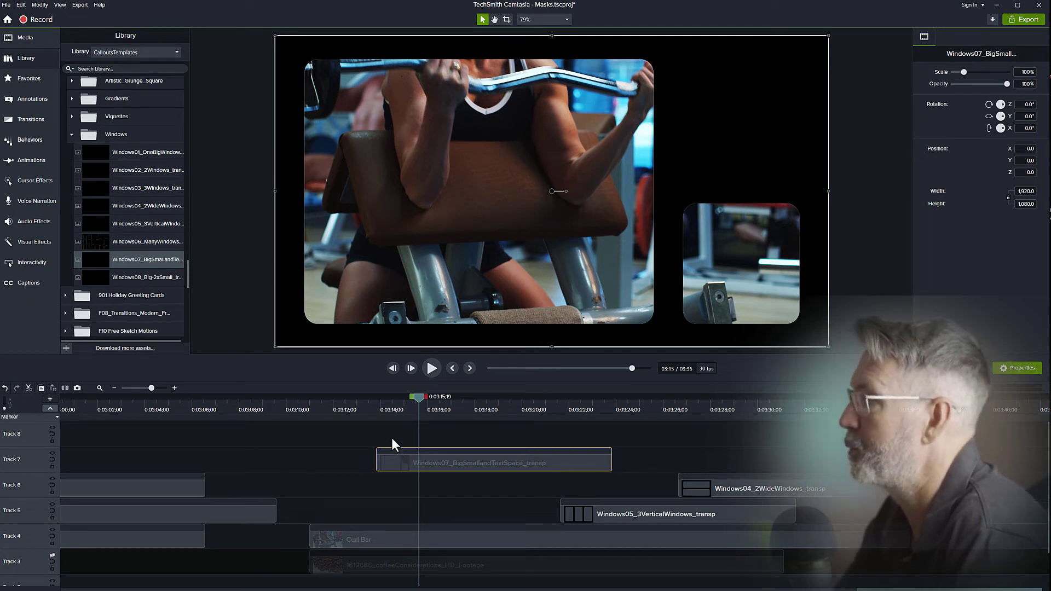
# Step: Remove the Windows07 and Windows08 trial masks and return Windows05_3VerticalWindows to the playhead
pyautogui.moveTo(477, 466); pyautogui.dragTo(433, 468)
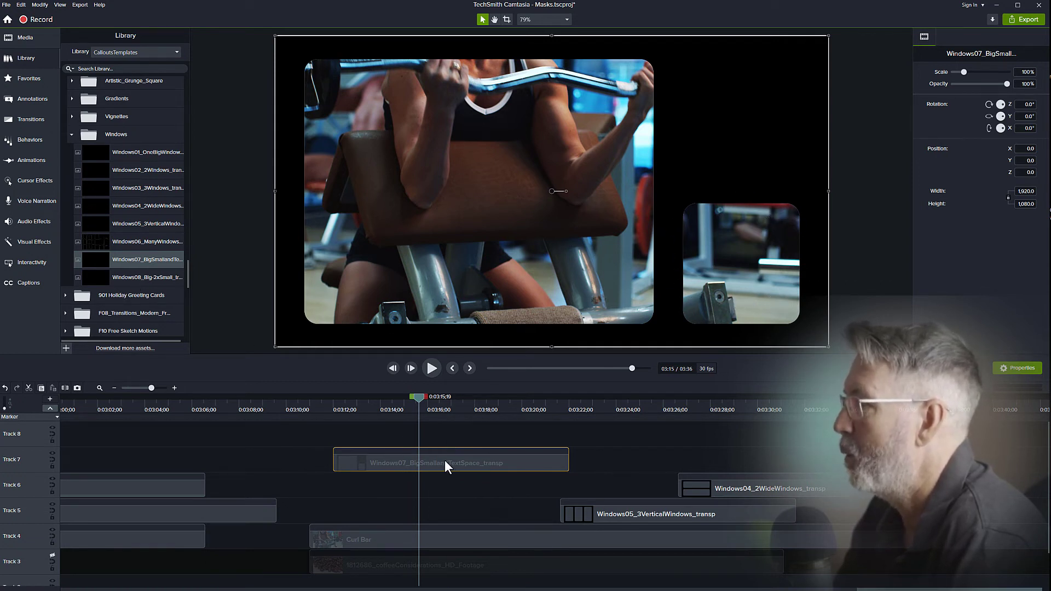
pyautogui.moveTo(446, 466); pyautogui.dragTo(456, 466)
pyautogui.press('Delete')
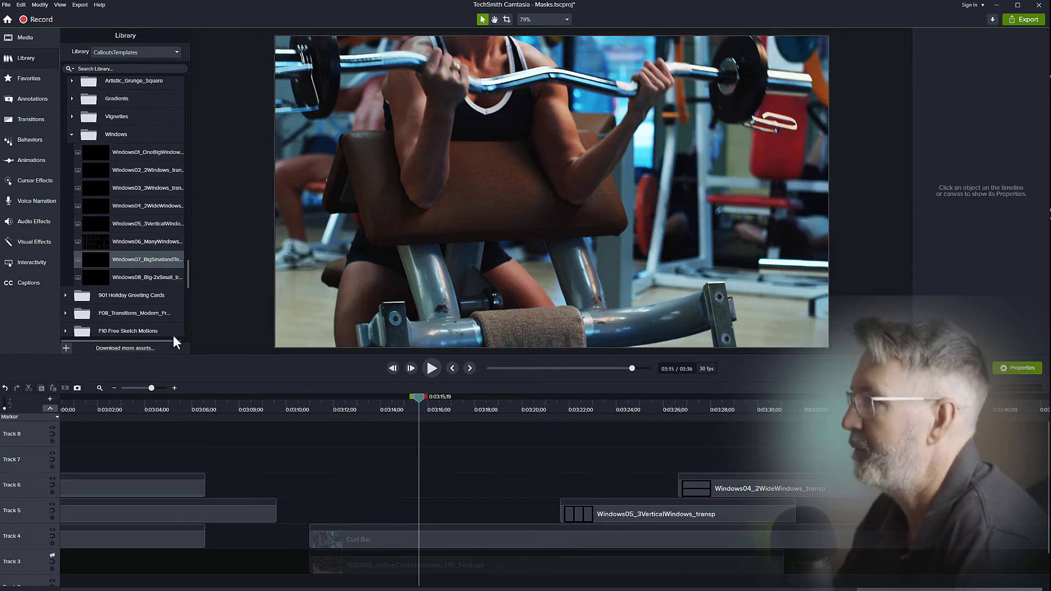
pyautogui.moveTo(140, 279); pyautogui.dragTo(468, 461)
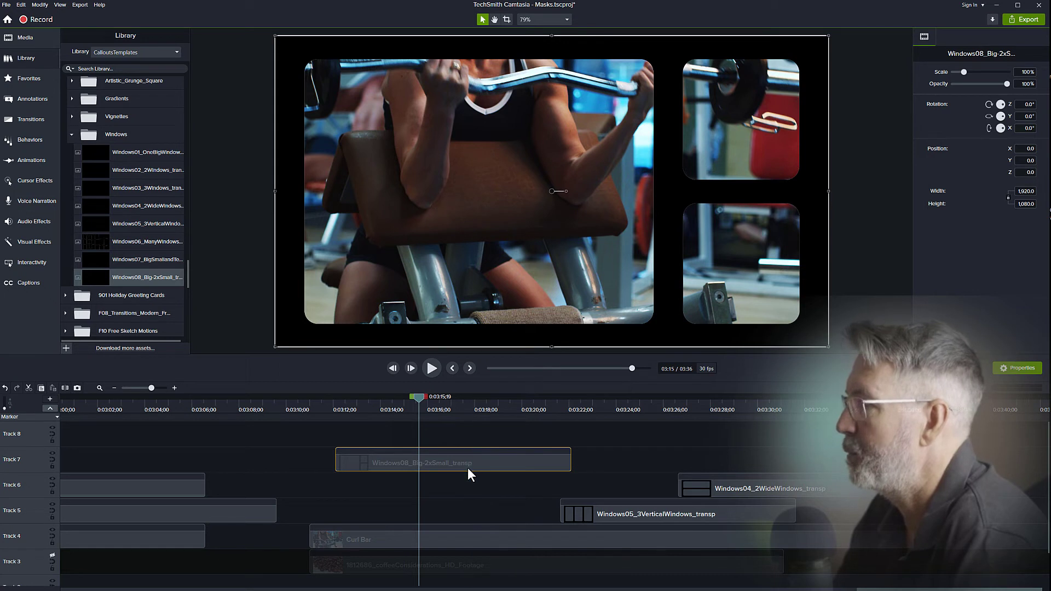
pyautogui.press('Delete')
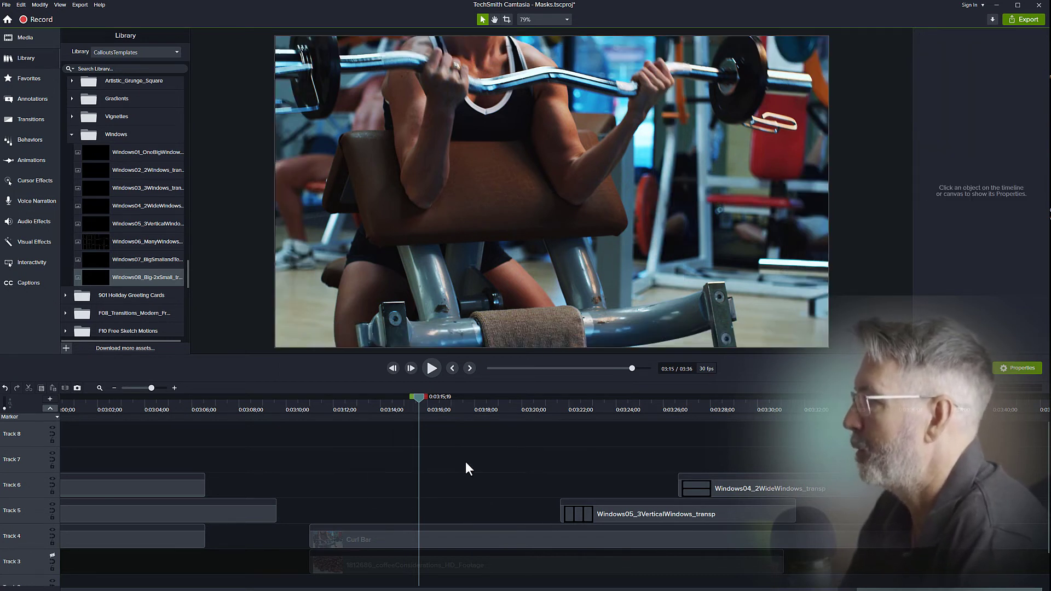
pyautogui.moveTo(635, 511); pyautogui.dragTo(401, 515)
# Step: Crop the Curl Bar clip to the centre window and move Windows05 up to Track 7
pyautogui.click(415, 542)
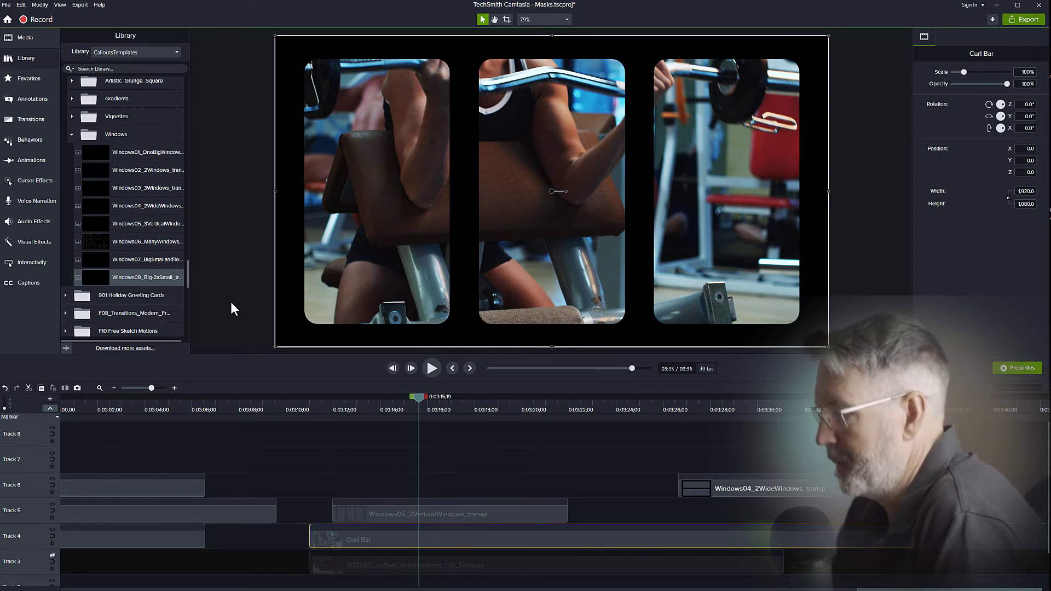
pyautogui.press('alt')
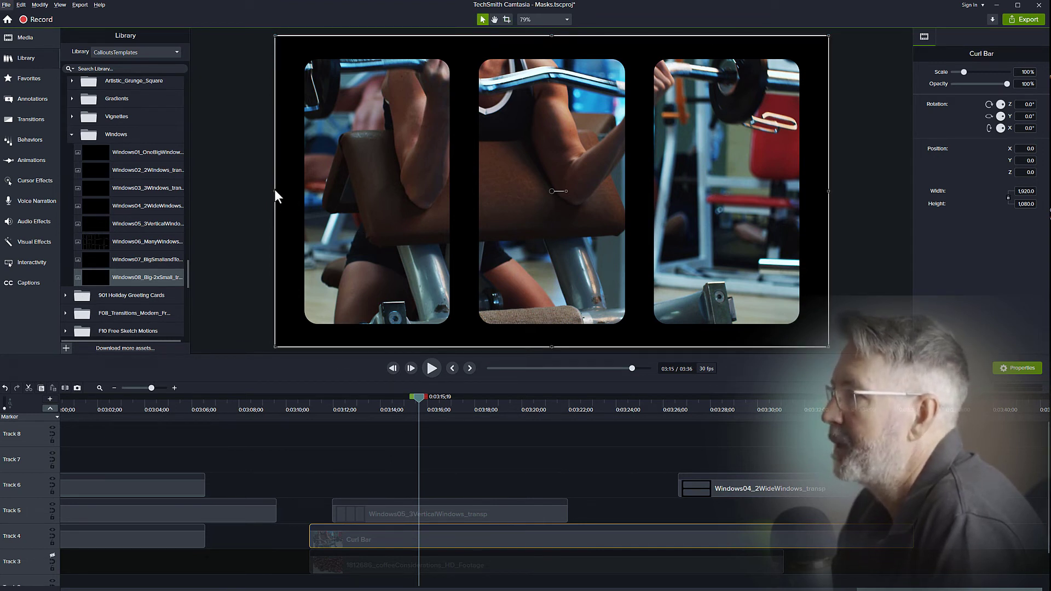
pyautogui.press('alt')
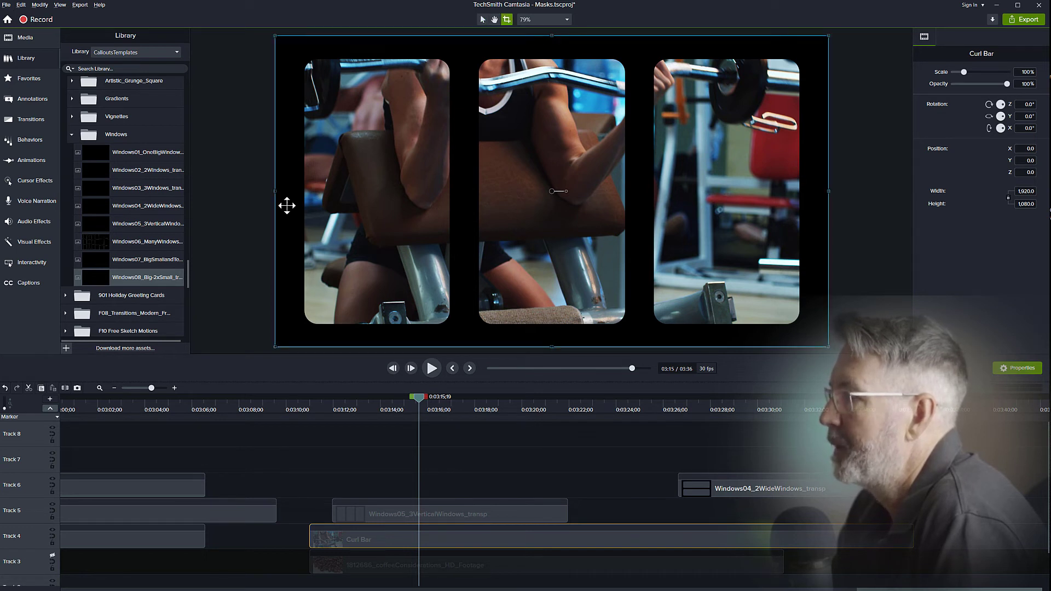
pyautogui.moveTo(274, 191); pyautogui.dragTo(466, 208)
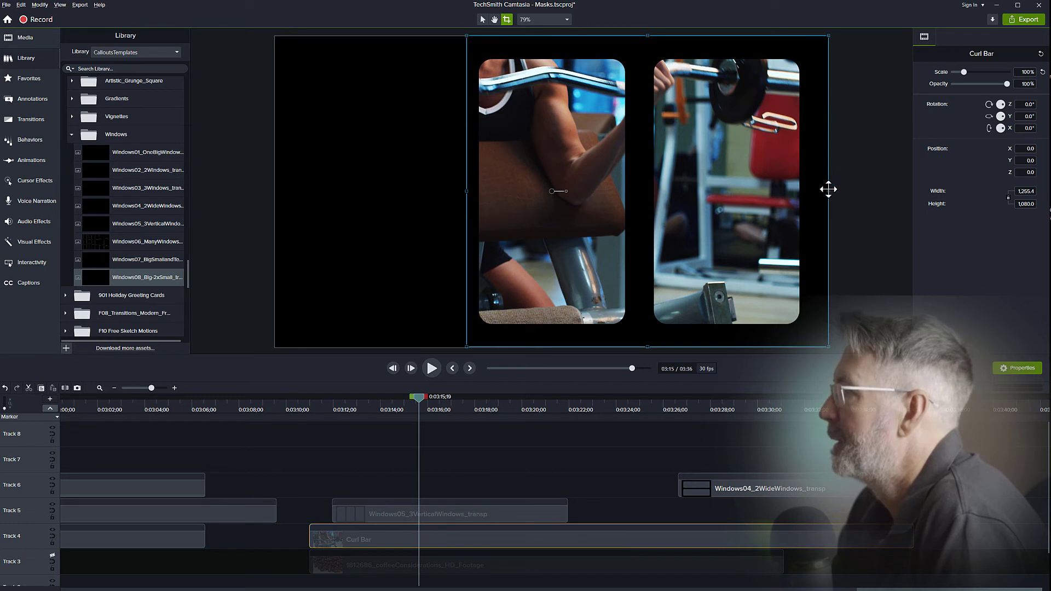
pyautogui.moveTo(828, 190); pyautogui.dragTo(636, 190)
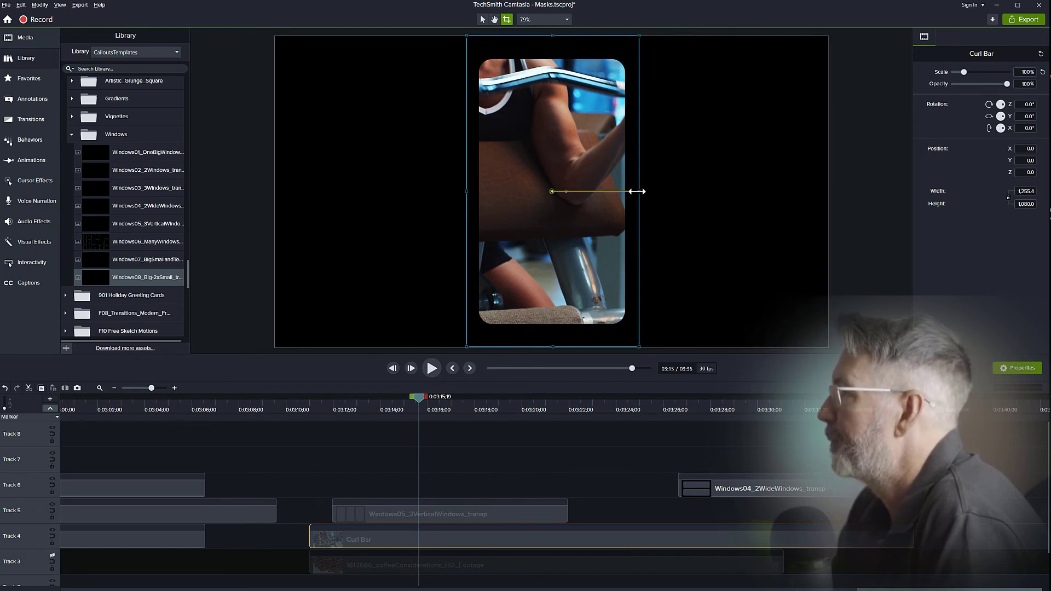
pyautogui.click(595, 430)
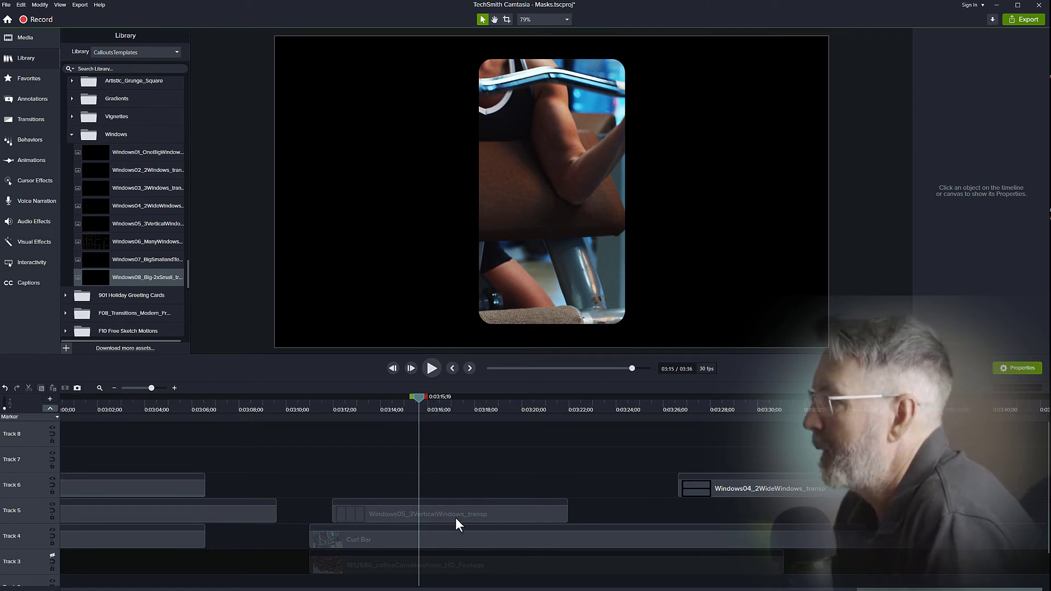
pyautogui.moveTo(441, 514); pyautogui.dragTo(438, 471)
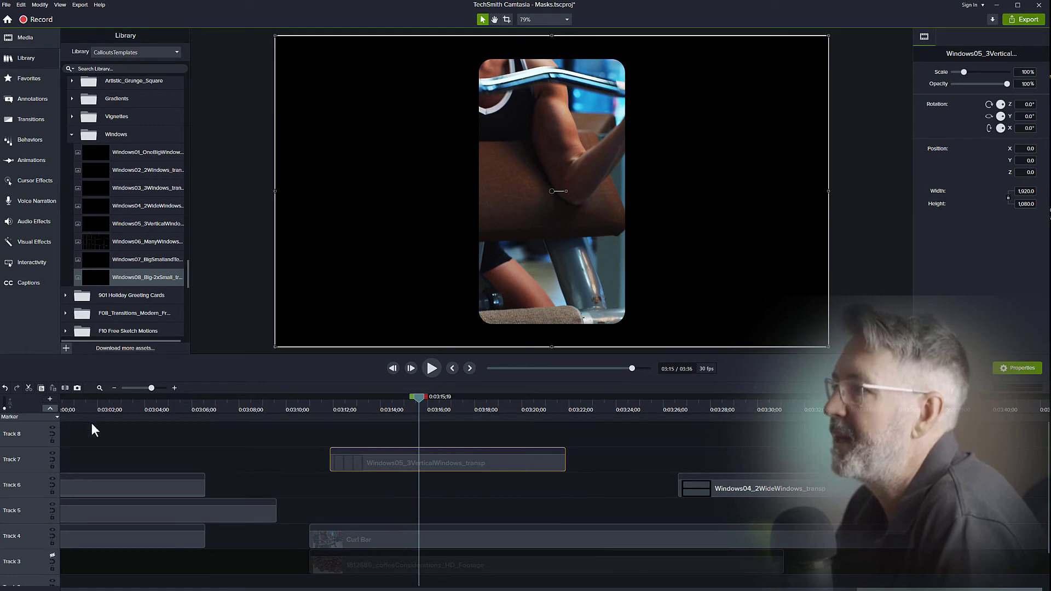
# Step: Place the coffee beans video from the Media Bin on Track 5, beneath the window mask
pyautogui.click(29, 41)
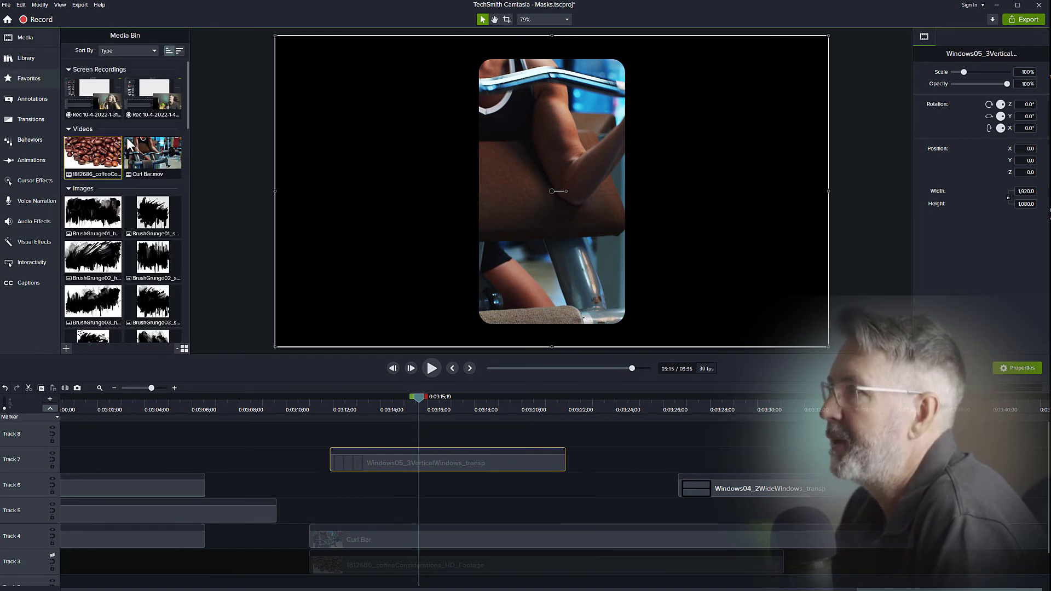
pyautogui.moveTo(127, 158); pyautogui.dragTo(323, 496)
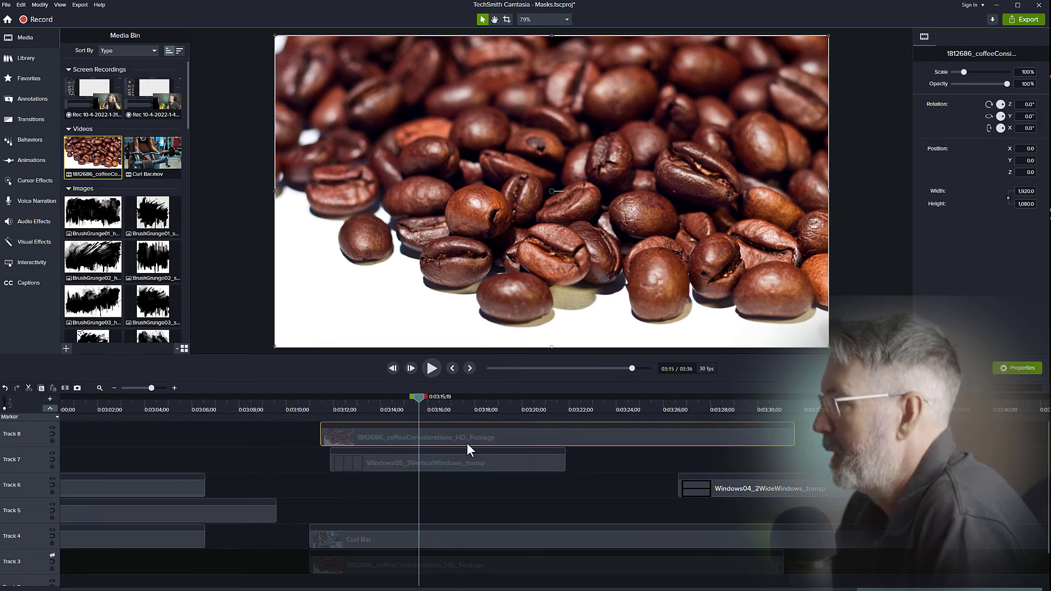
pyautogui.click(467, 540)
pyautogui.moveTo(467, 536); pyautogui.dragTo(462, 519)
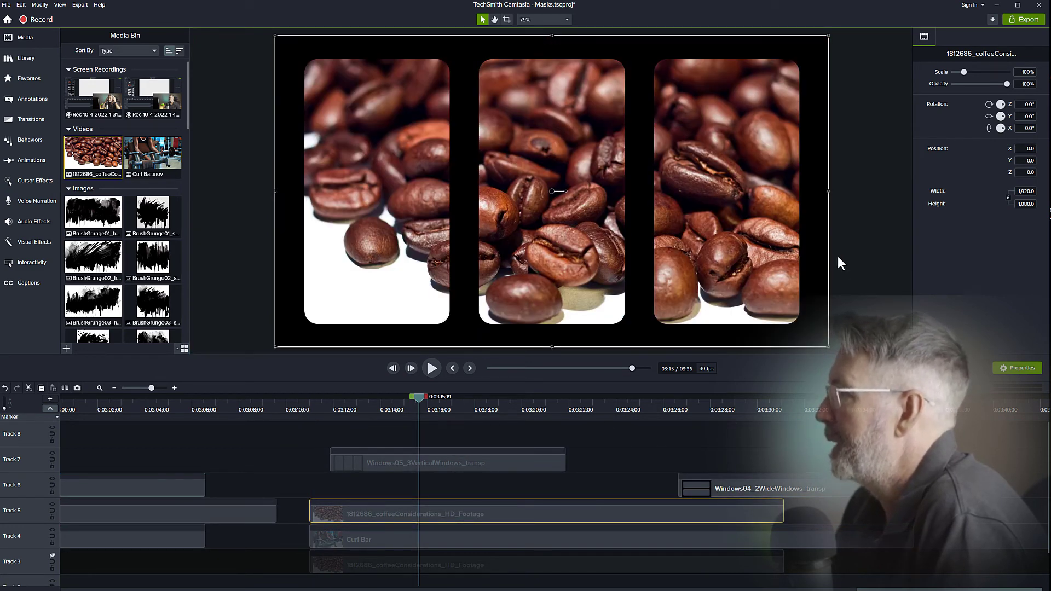
# Step: Crop the coffee clip's right edge so it fills only the left window
pyautogui.press('c')
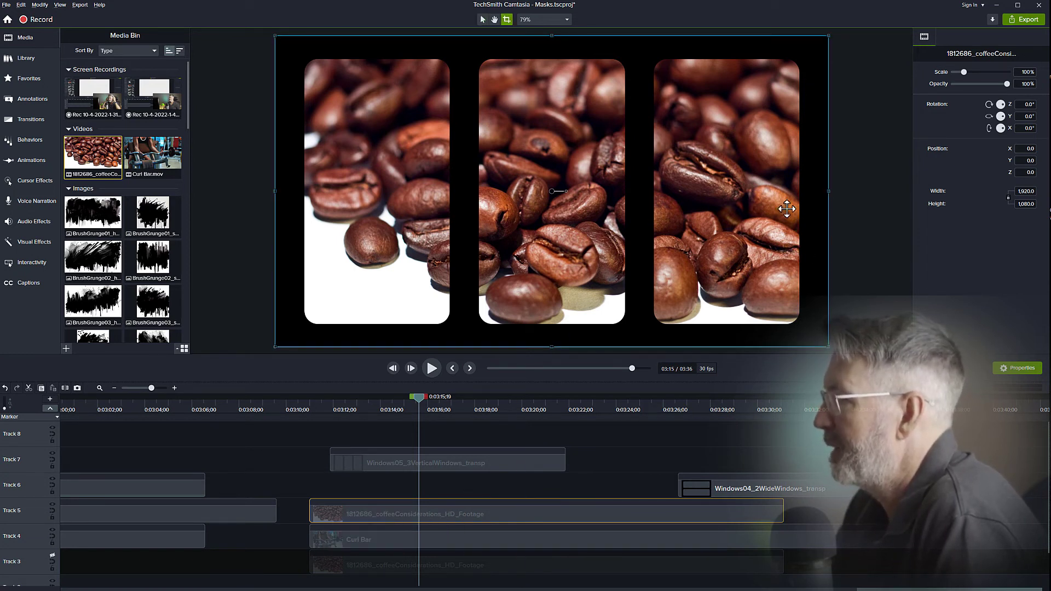
pyautogui.moveTo(828, 190); pyautogui.dragTo(465, 202)
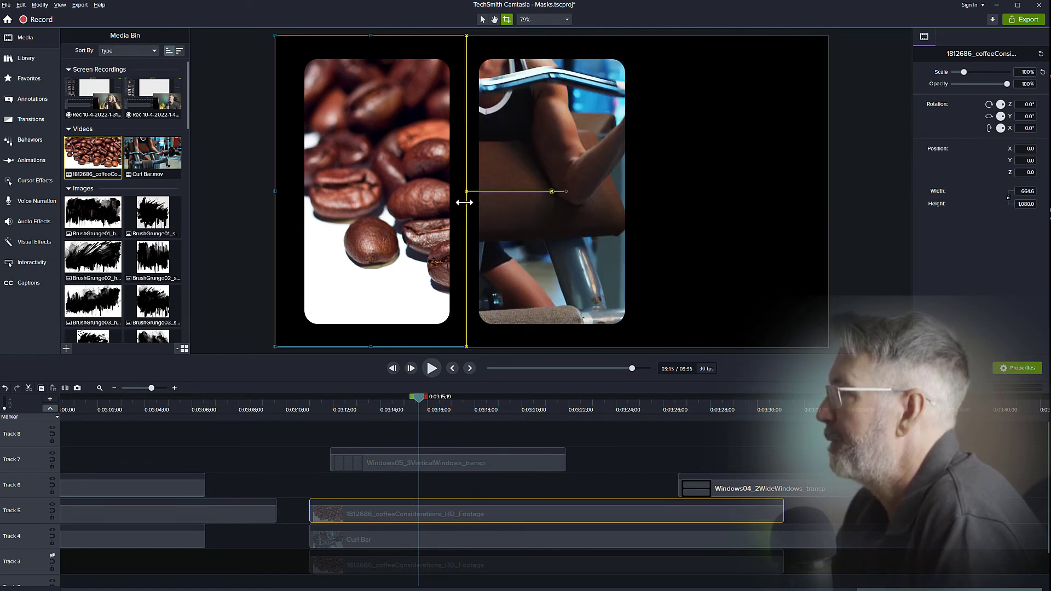
pyautogui.press('Escape')
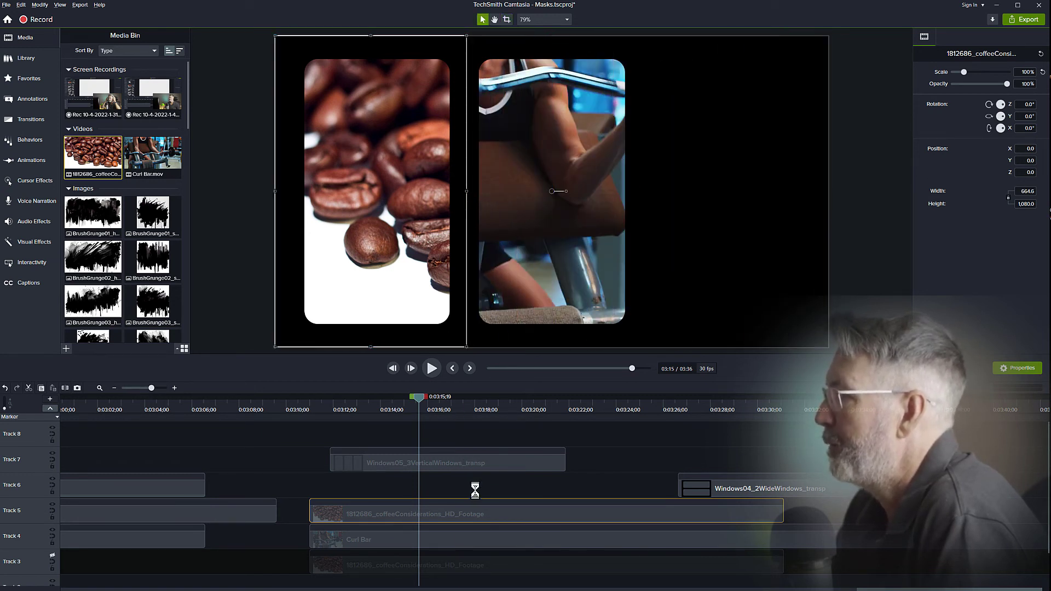
# Step: Align the Windows05 mask with the coffee clip's start and extend it to the right
pyautogui.moveTo(352, 464); pyautogui.dragTo(337, 464)
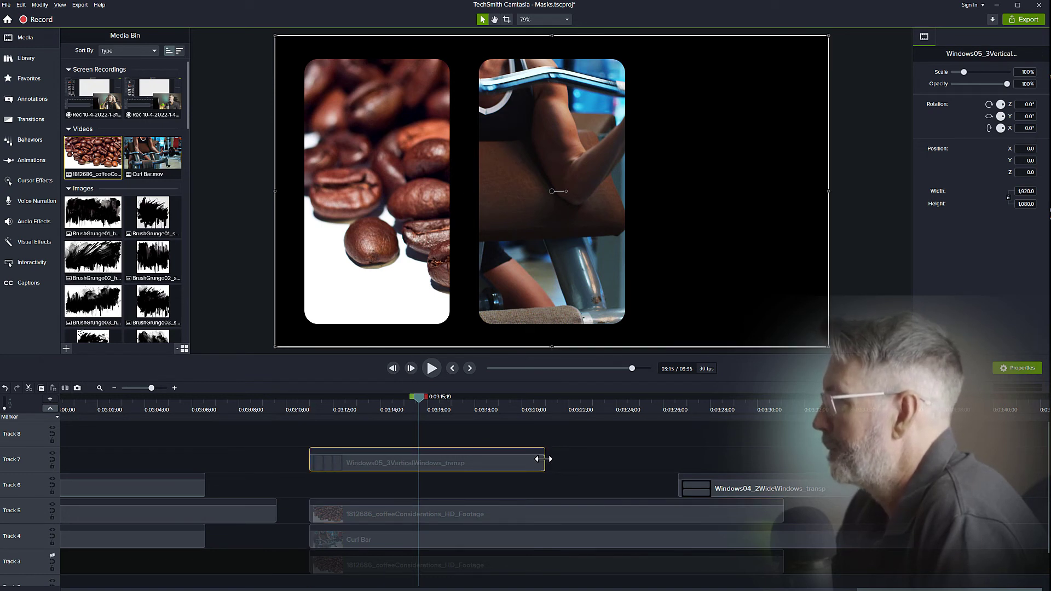
pyautogui.moveTo(545, 463); pyautogui.dragTo(719, 464)
pyautogui.click(765, 490)
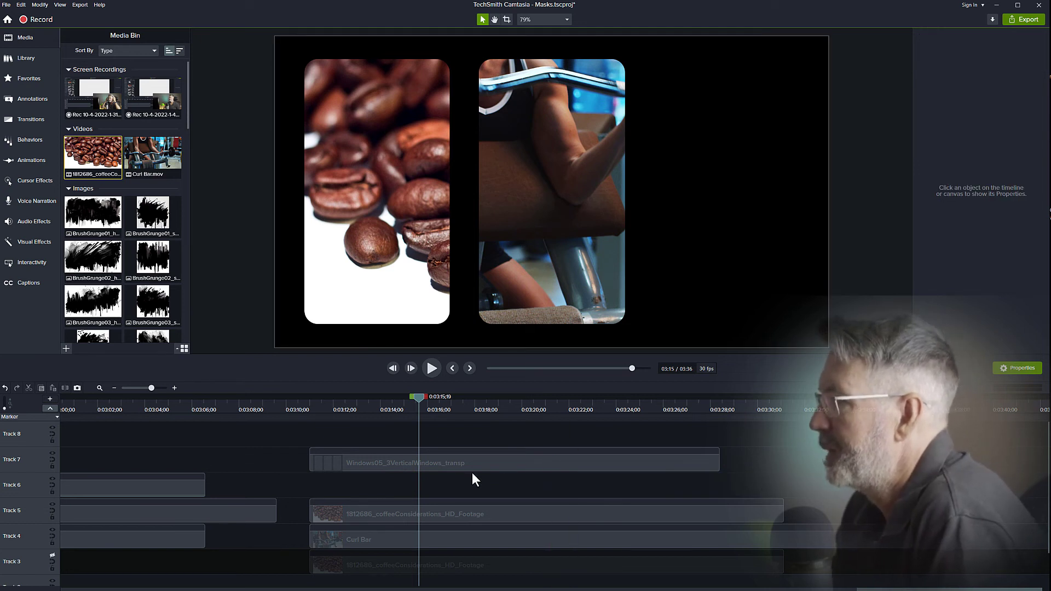
pyautogui.scroll(-5, 185, 333)
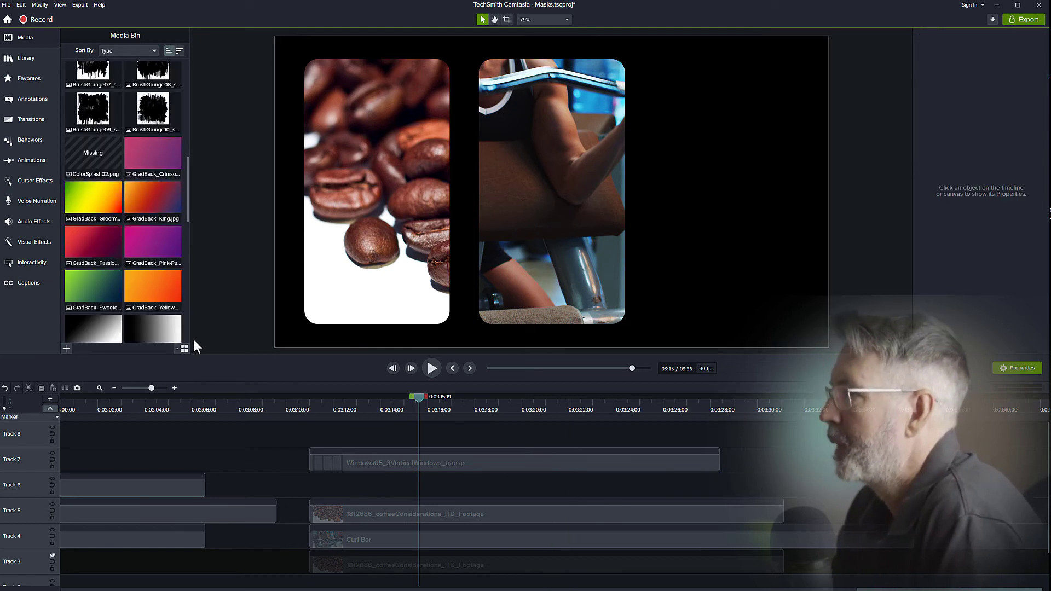
# Step: Place the fitness stretch clip on Track 6 and slide it right toward the third window
pyautogui.click(23, 38)
pyautogui.click(25, 39)
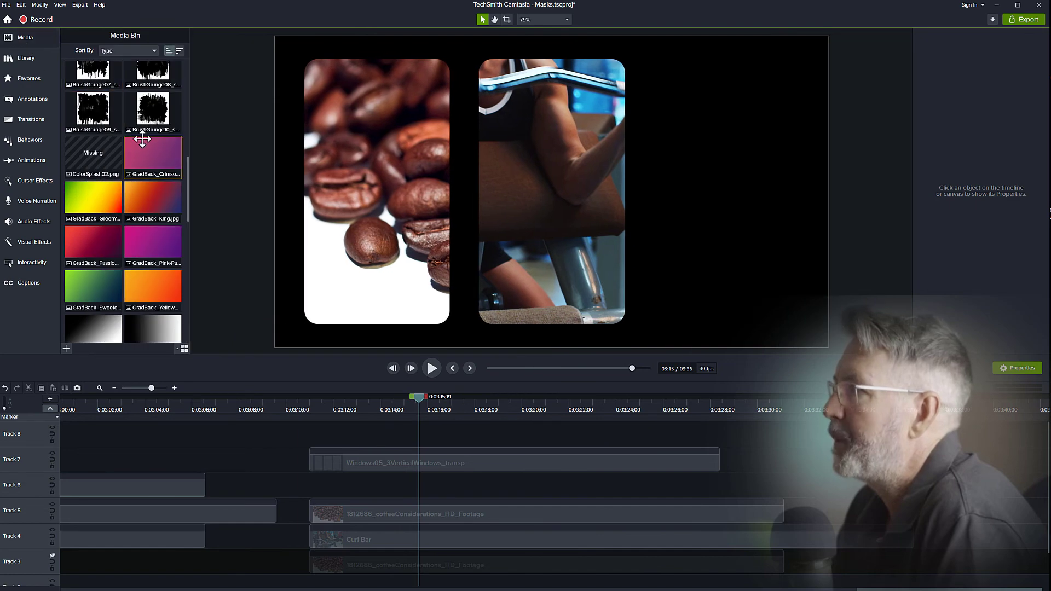
pyautogui.scroll(2, 144, 156)
pyautogui.scroll(2, 144, 156)
pyautogui.scroll(2, 148, 159)
pyautogui.scroll(1, 149, 158)
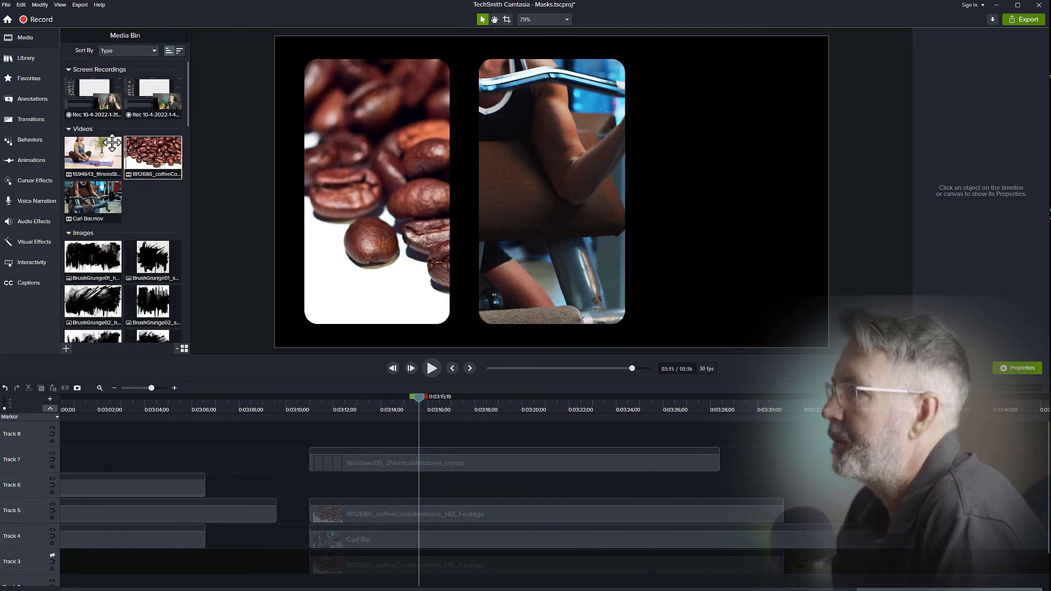
pyautogui.moveTo(92, 154); pyautogui.dragTo(315, 483)
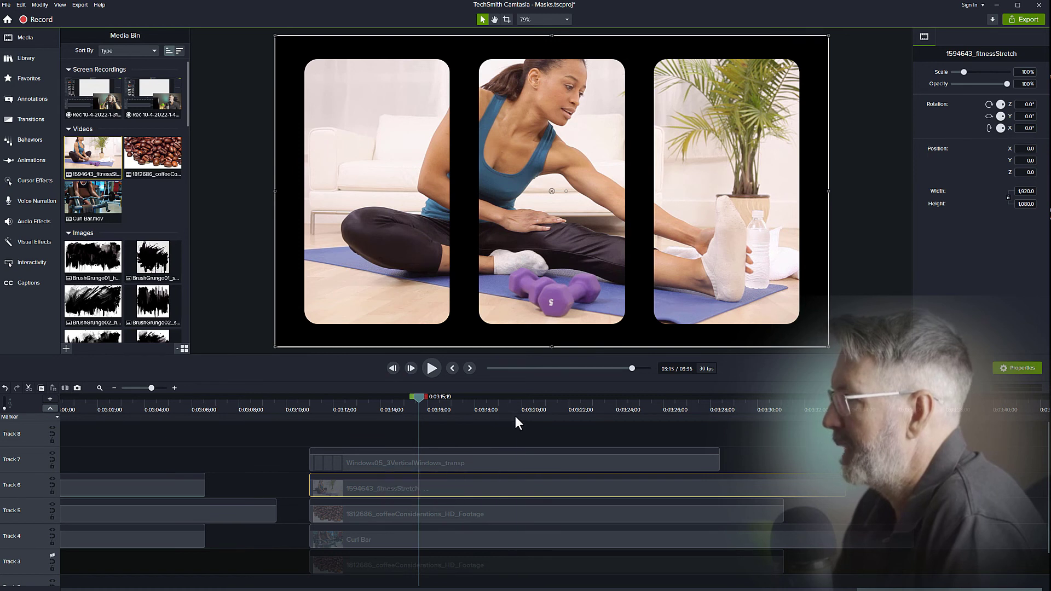
pyautogui.moveTo(572, 234); pyautogui.dragTo(595, 235)
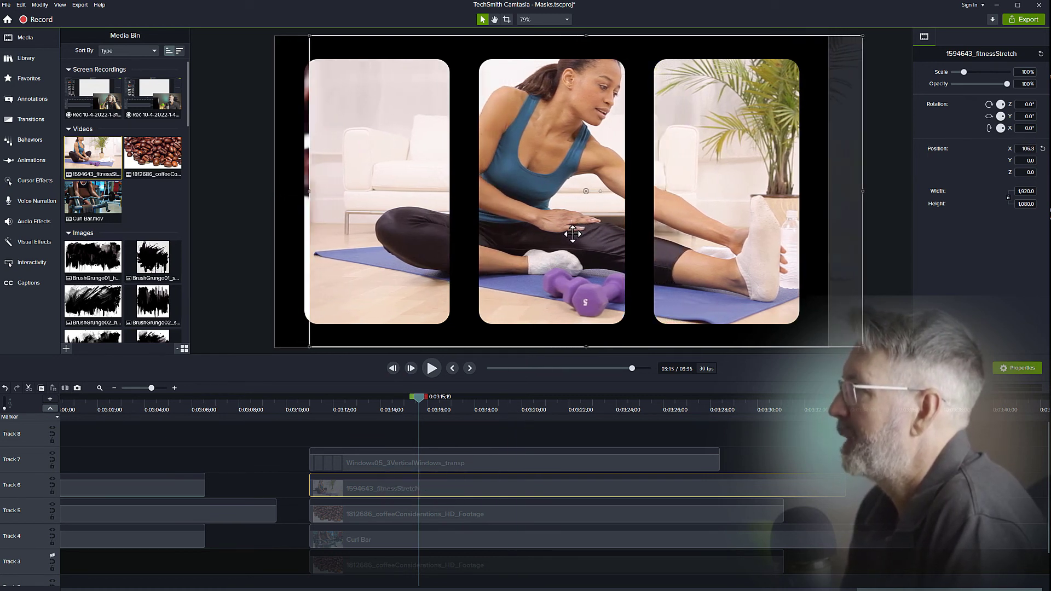
pyautogui.click(54, 452)
pyautogui.moveTo(500, 246); pyautogui.dragTo(644, 246)
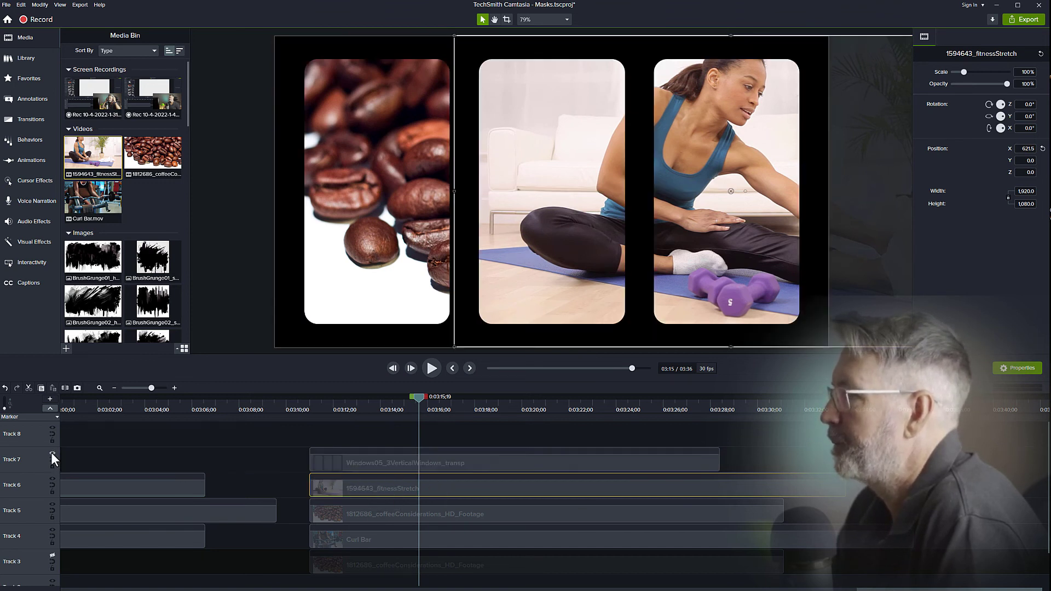
pyautogui.click(52, 453)
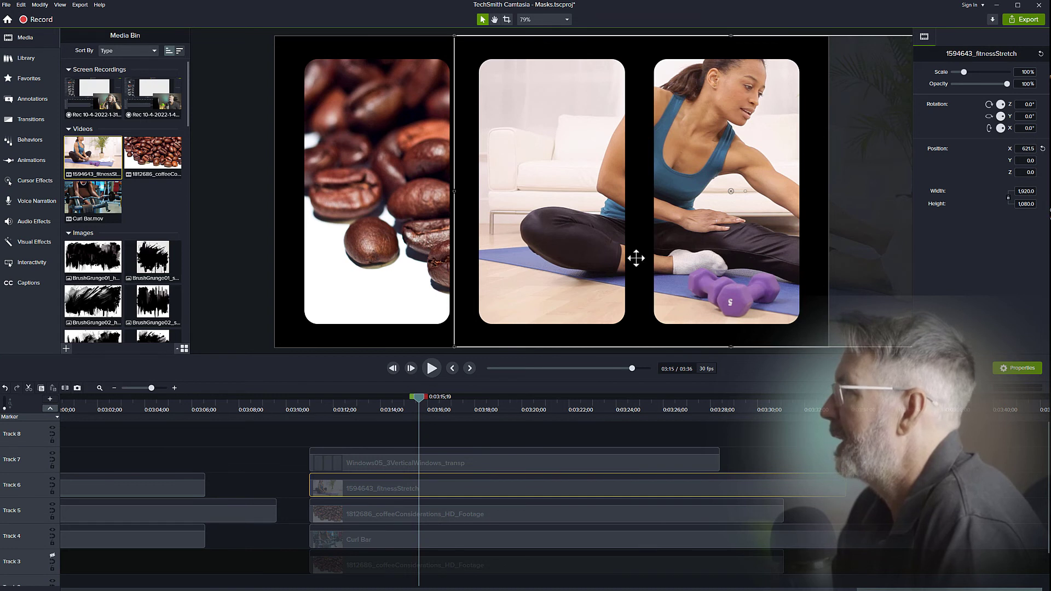
# Step: Crop the fitness stretch clip's left edge so it fills only the right window
pyautogui.press('alt')
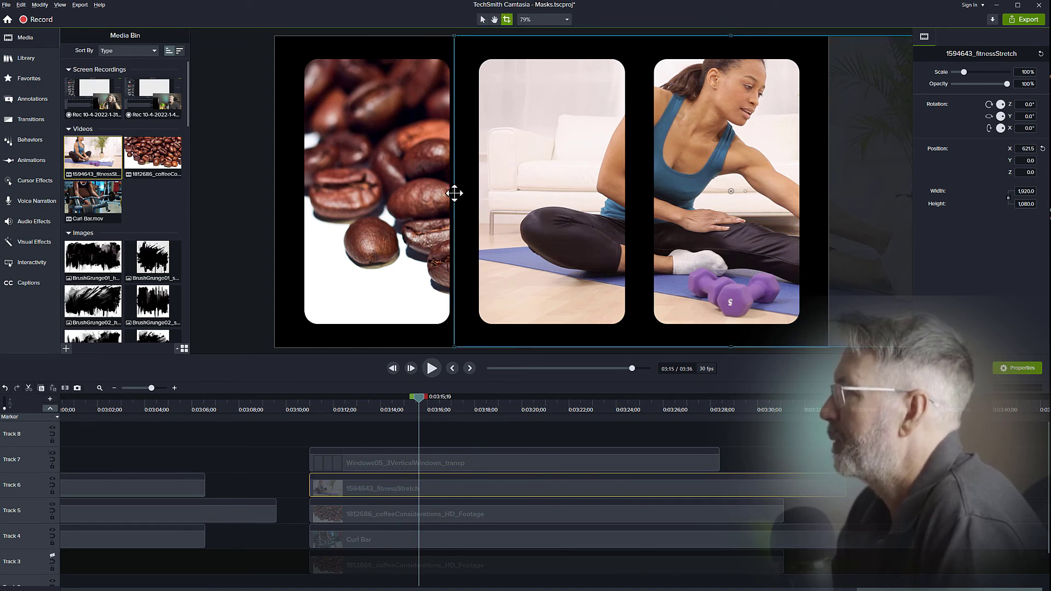
pyautogui.moveTo(454, 191); pyautogui.dragTo(633, 201)
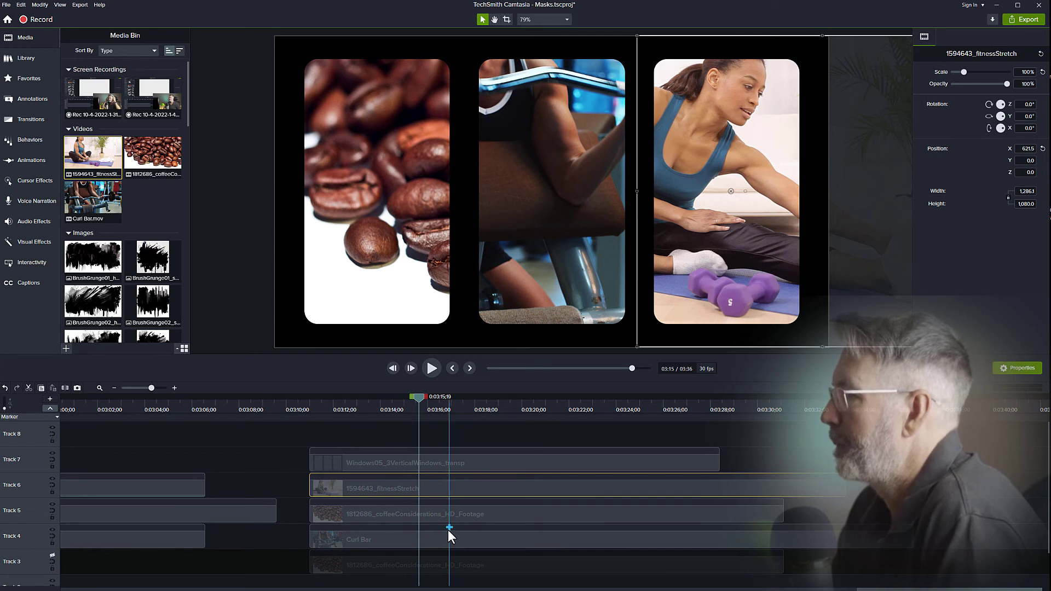
pyautogui.click(440, 549)
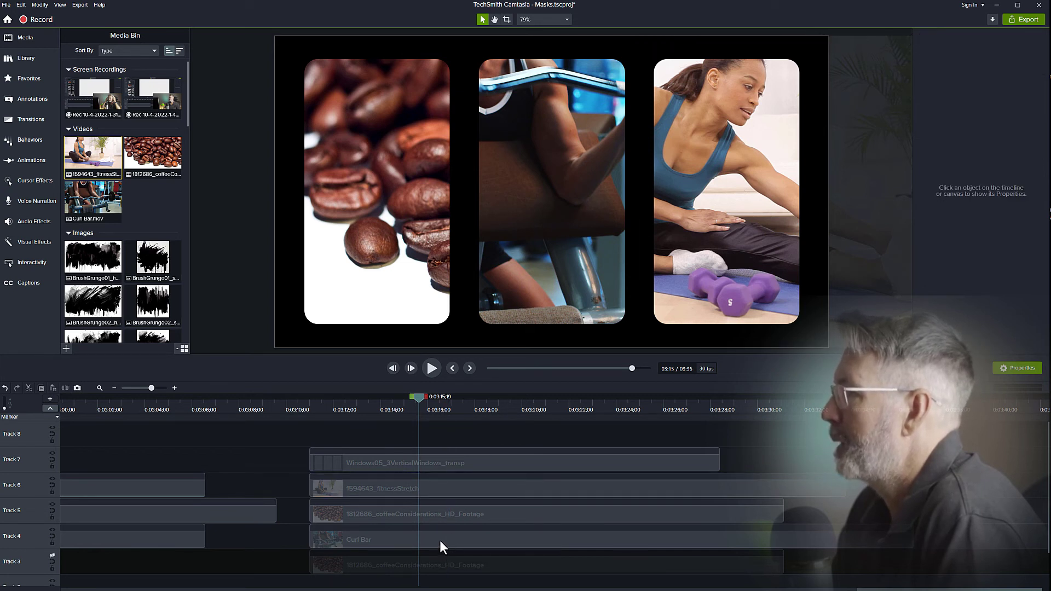
pyautogui.click(439, 539)
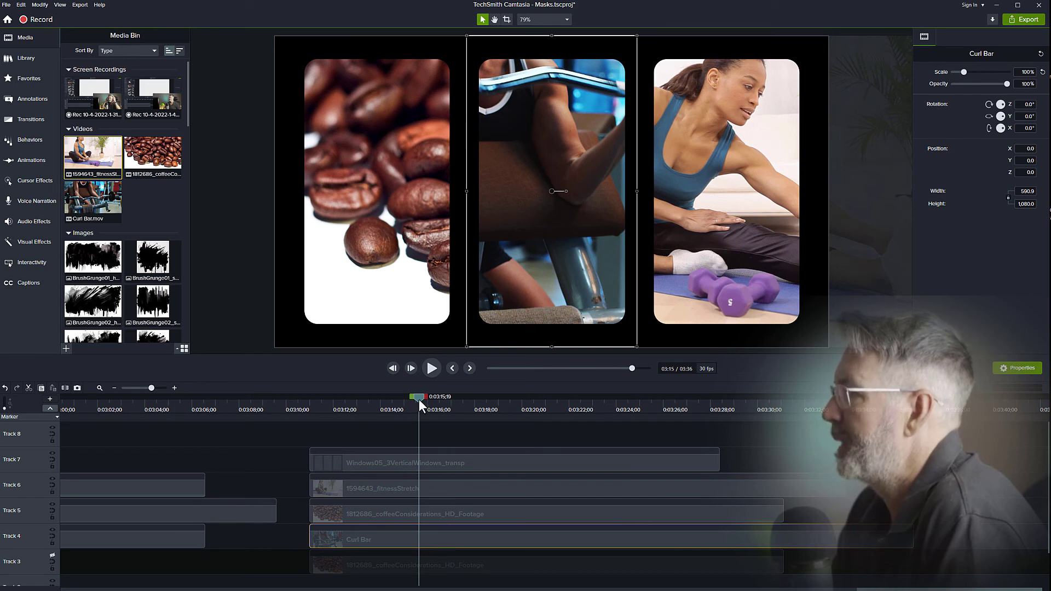
pyautogui.moveTo(419, 400); pyautogui.dragTo(409, 398)
pyautogui.press('space')
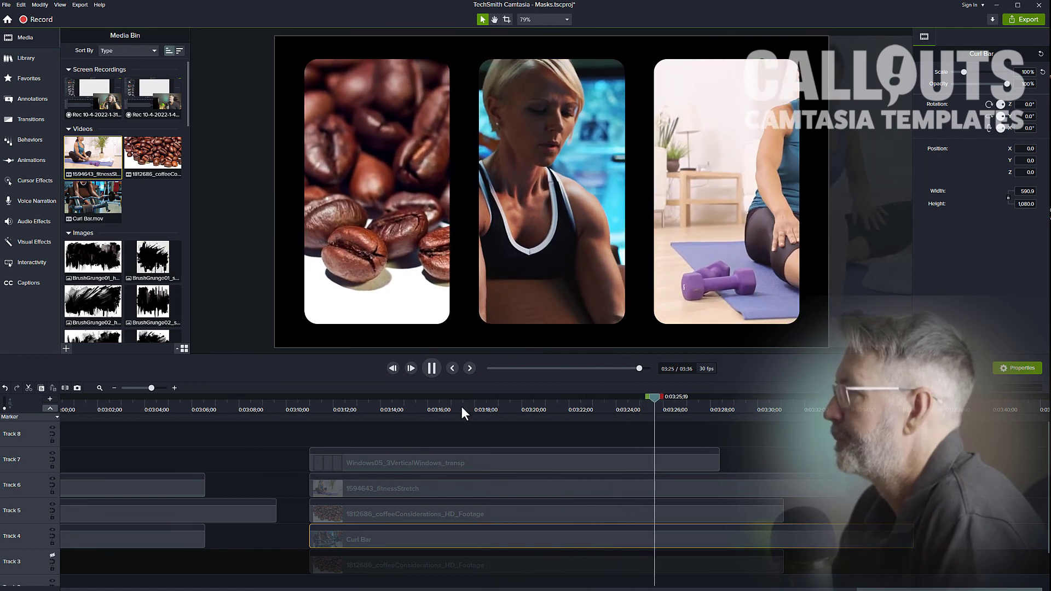
pyautogui.click(432, 369)
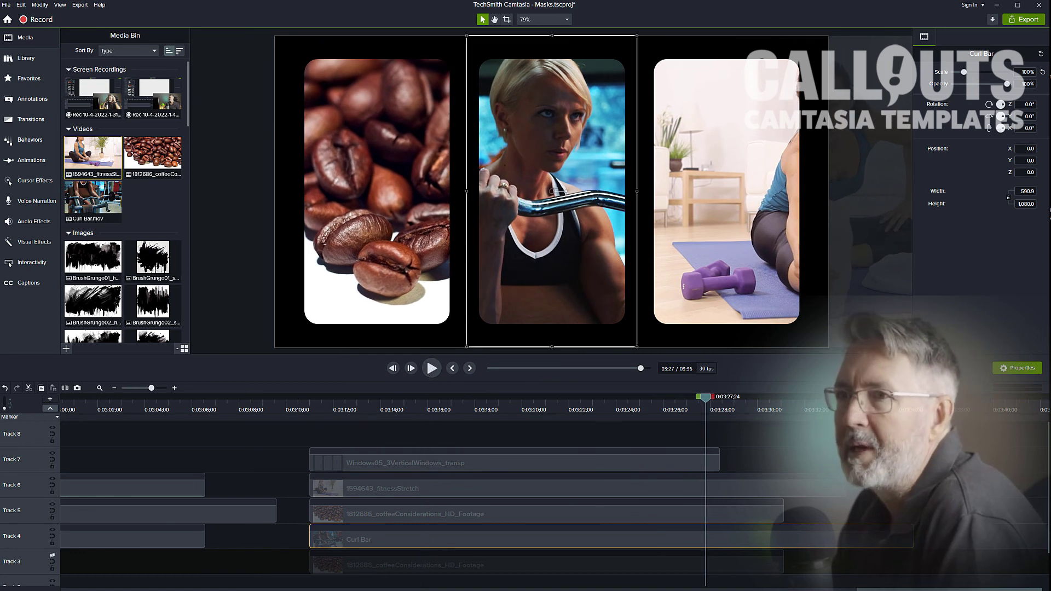